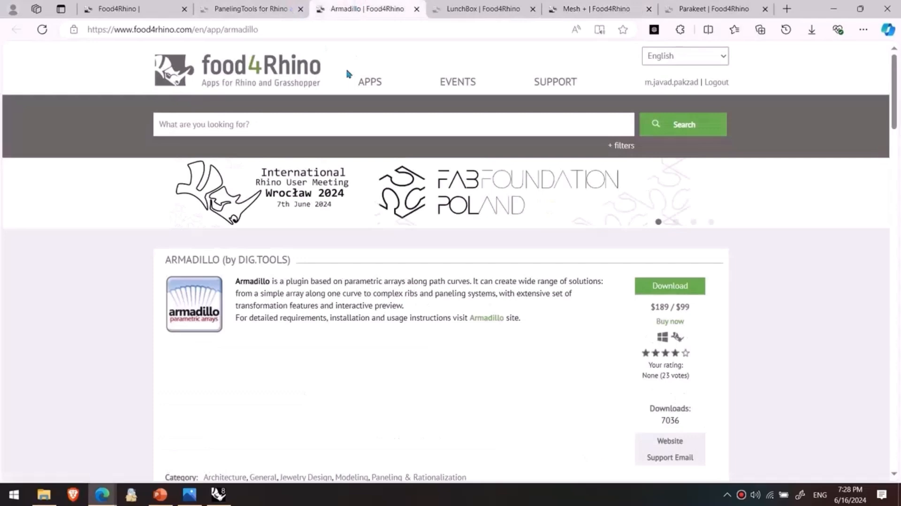
# - Review the PanelingTools for Rhino and Grasshopper page on food4Rhino, including its description and available downloads
pyautogui.click(275, 10)
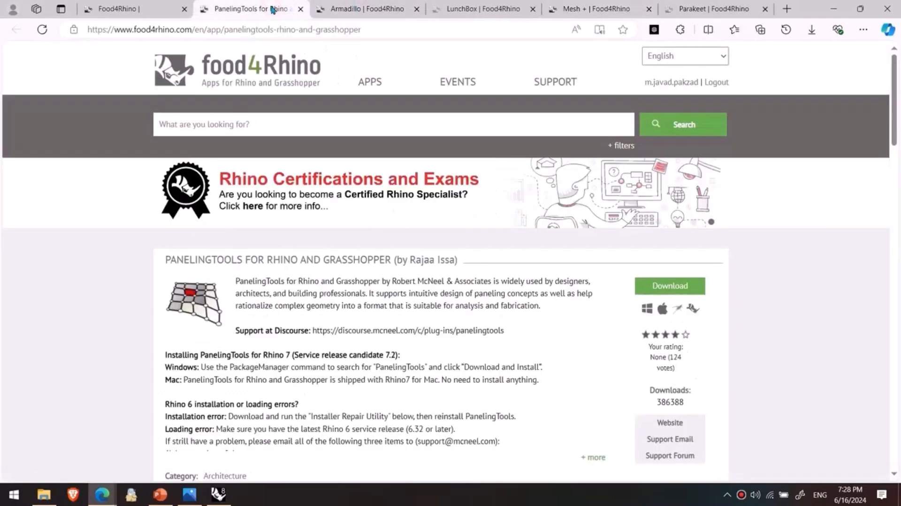
pyautogui.scroll(-8, 280, 308)
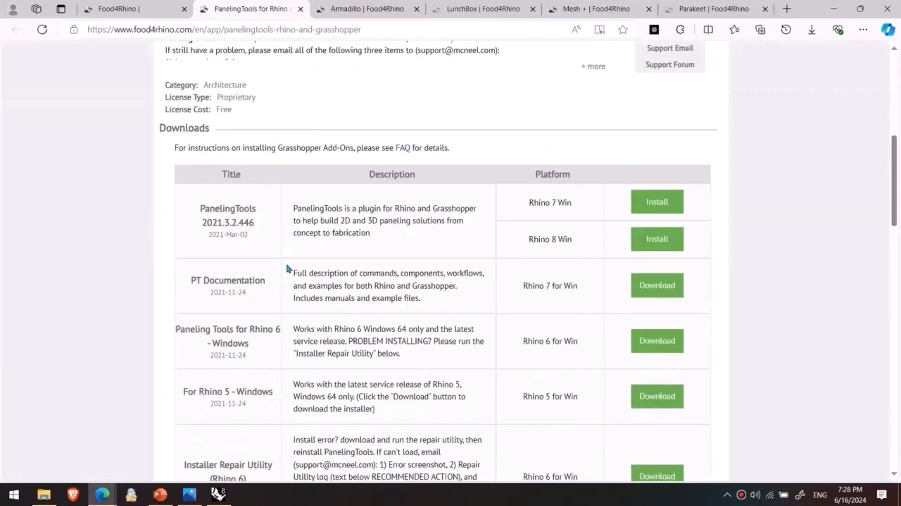
pyautogui.scroll(4, 286, 267)
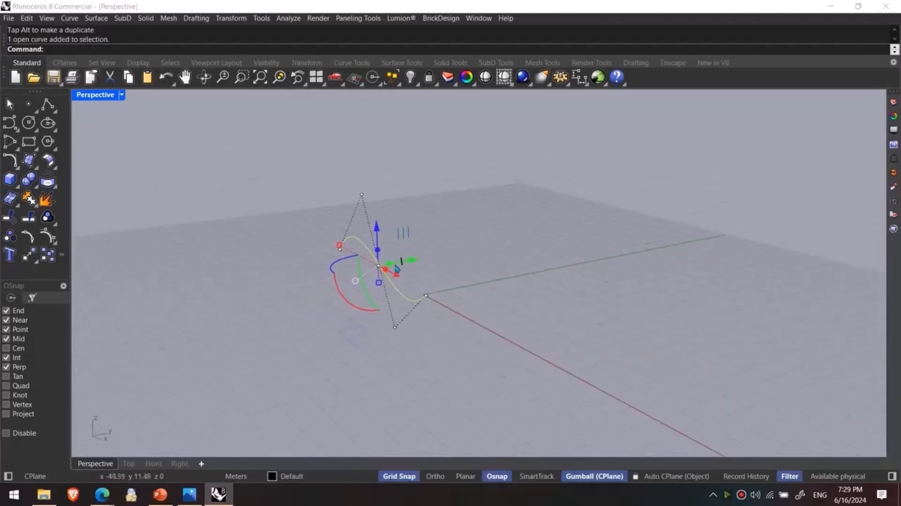
# - Switch to Rhino and look over the wavy surface and the available Paneling Tools commands
pyautogui.moveTo(389, 264); pyautogui.dragTo(540, 247)
pyautogui.click(456, 347)
pyautogui.moveTo(446, 336); pyautogui.dragTo(476, 340, button='right')
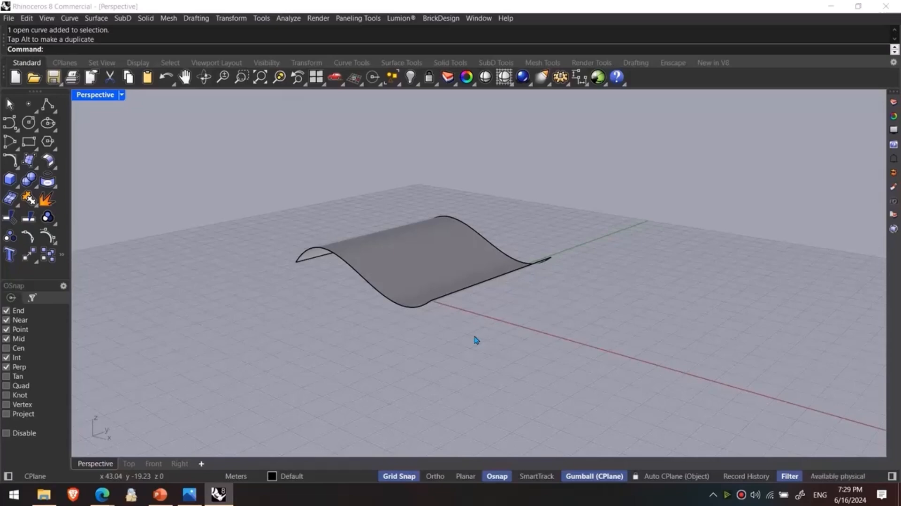
pyautogui.moveTo(476, 337); pyautogui.dragTo(501, 337, button='right')
pyautogui.moveTo(495, 343); pyautogui.dragTo(388, 200)
pyautogui.moveTo(453, 276); pyautogui.dragTo(403, 267)
pyautogui.click(443, 368)
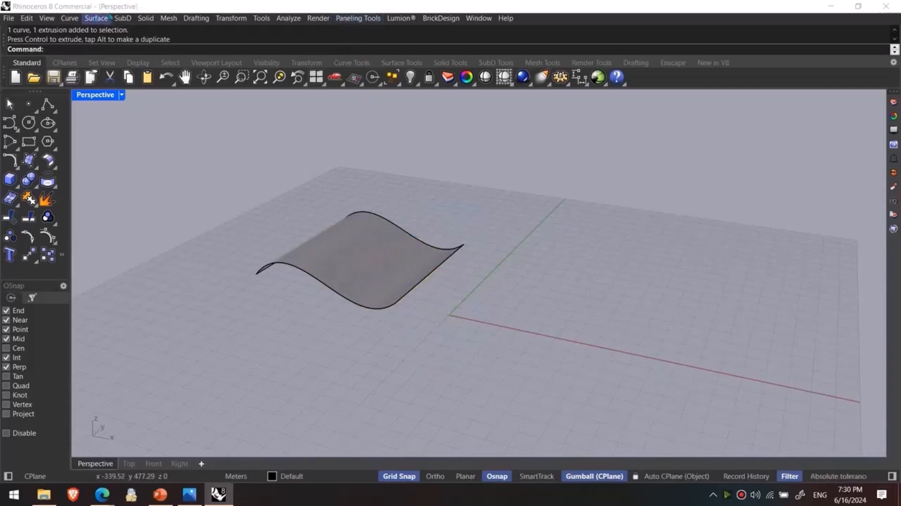
pyautogui.click(366, 19)
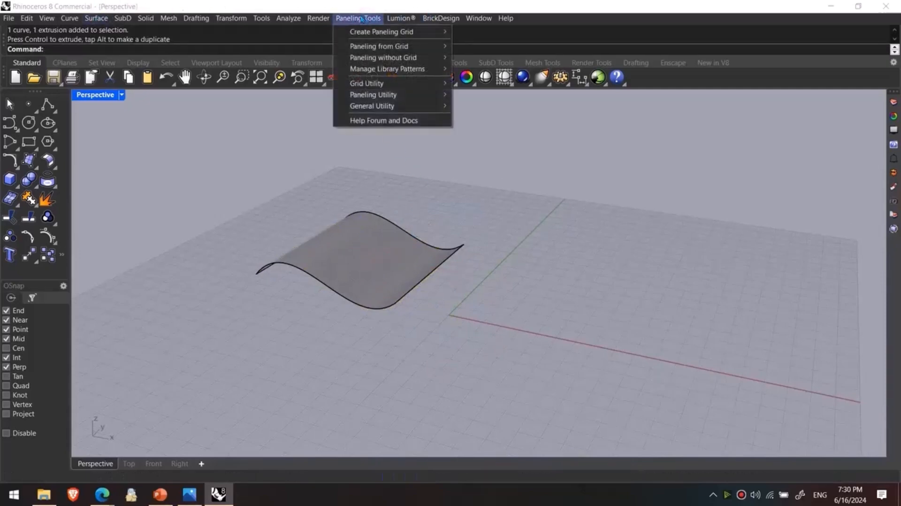
pyautogui.click(690, 161)
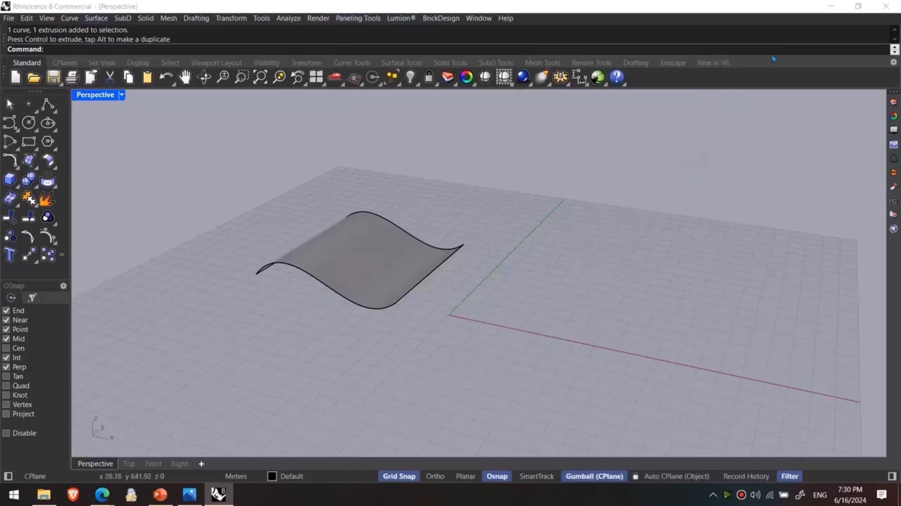
# - Display the Create Grid and Panel from Grid toolbars of the PanelingTools set through the Rhino options
pyautogui.click(558, 76)
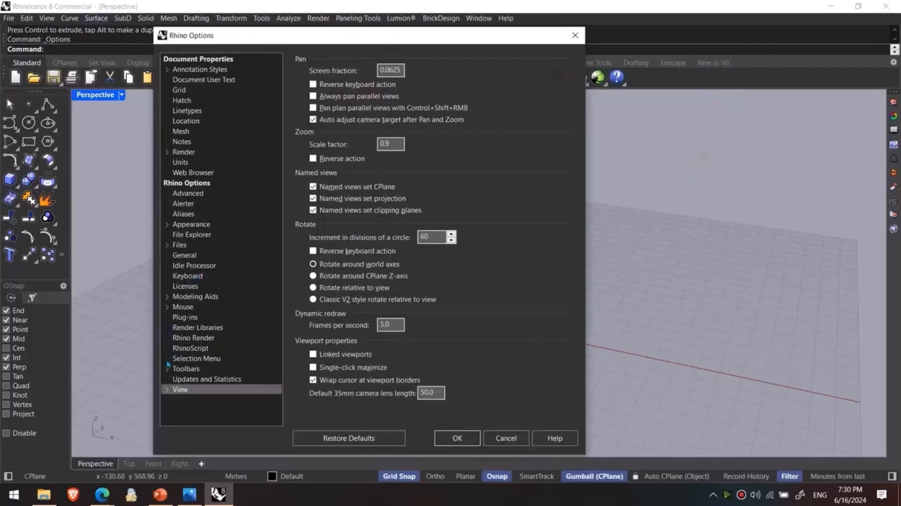
pyautogui.click(177, 369)
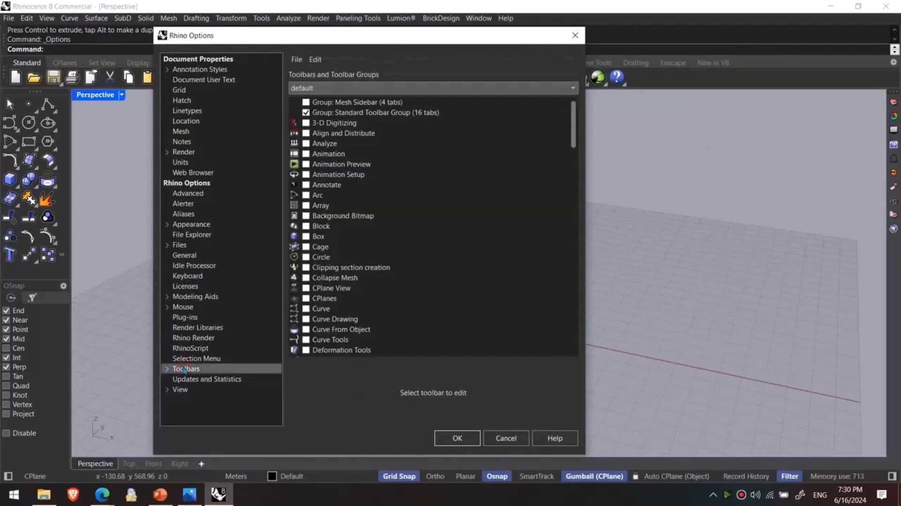
pyautogui.click(349, 87)
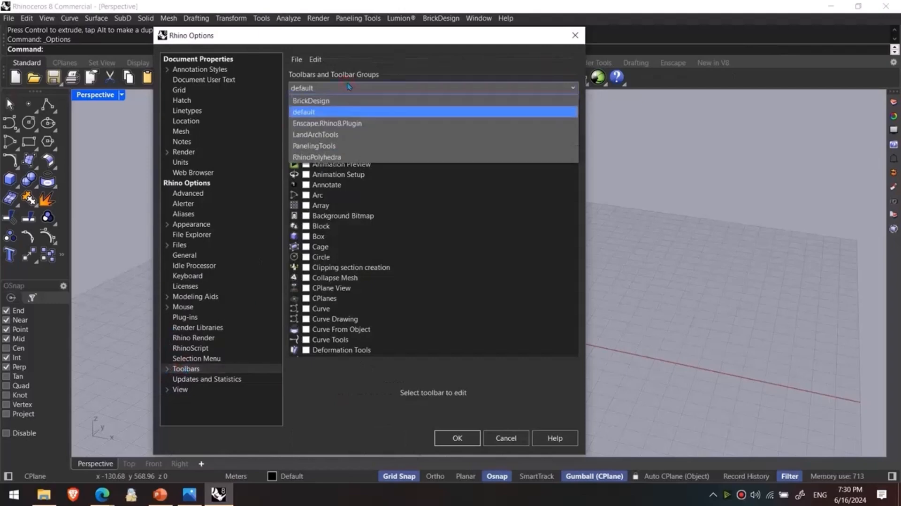
pyautogui.click(321, 146)
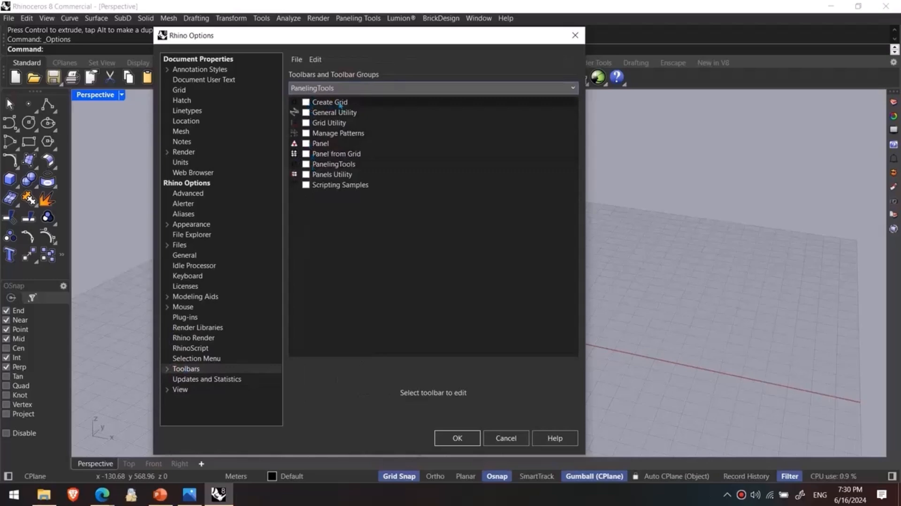
pyautogui.click(305, 102)
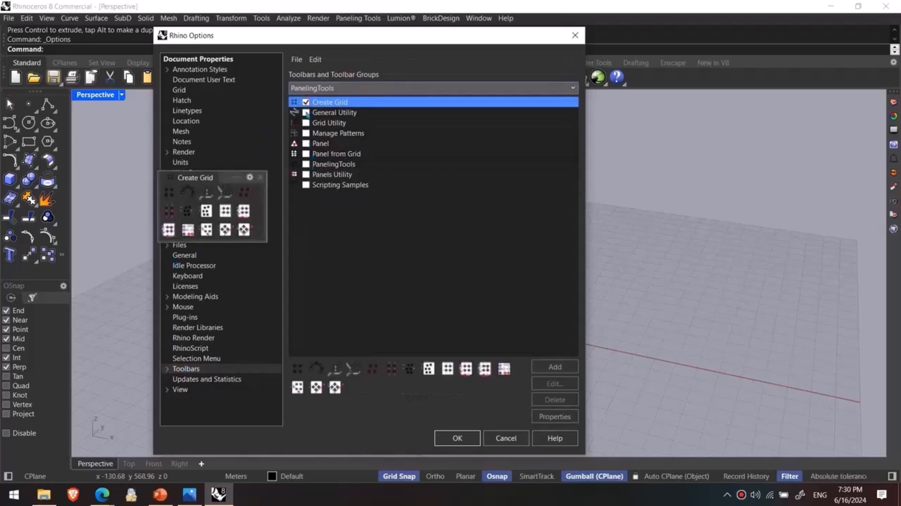
pyautogui.click(306, 153)
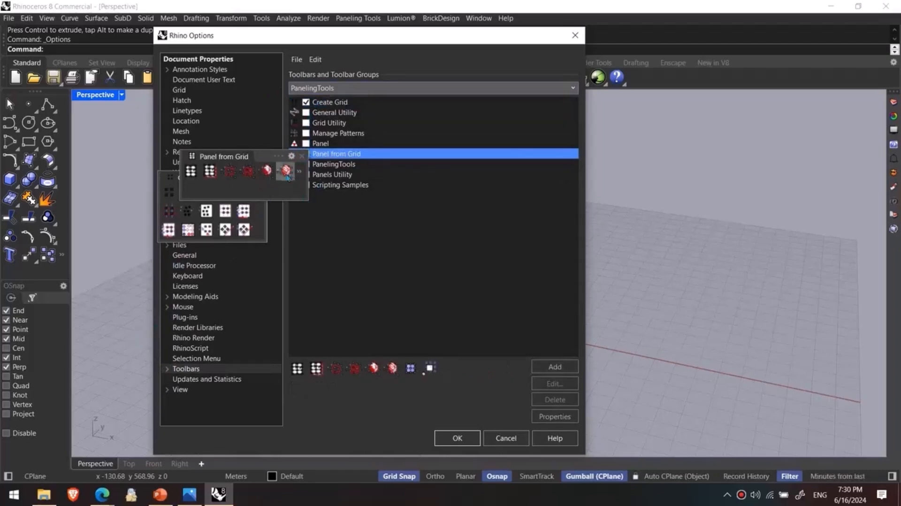
# - Close the Panel from Grid and Create Grid toolbars and cancel the Rhino options
pyautogui.click(304, 154)
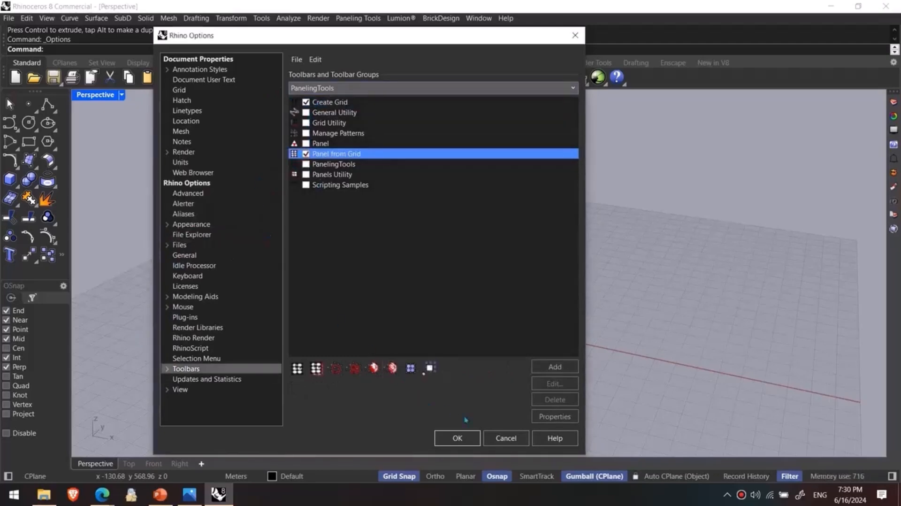
pyautogui.click(500, 434)
pyautogui.click(259, 177)
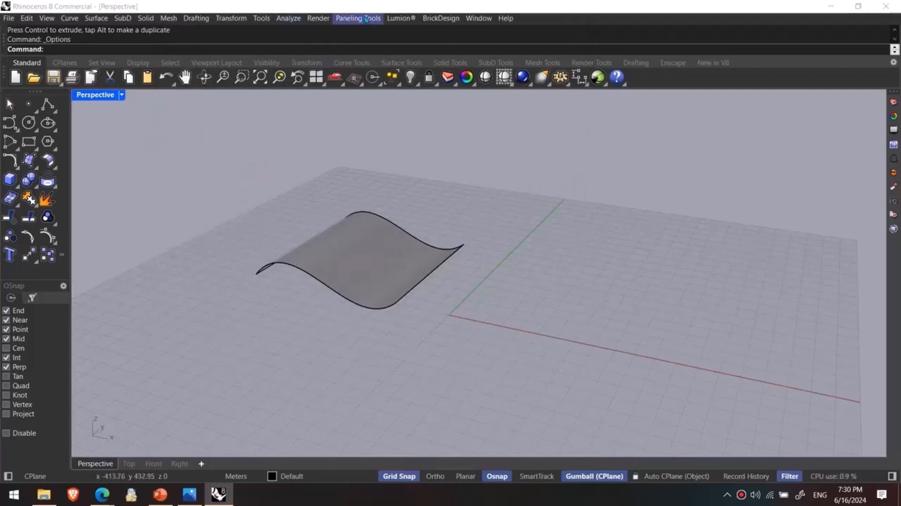
# - Start a Paneling Tools Array grid with its base point at about 10, 10, beside the origin
pyautogui.click(366, 19)
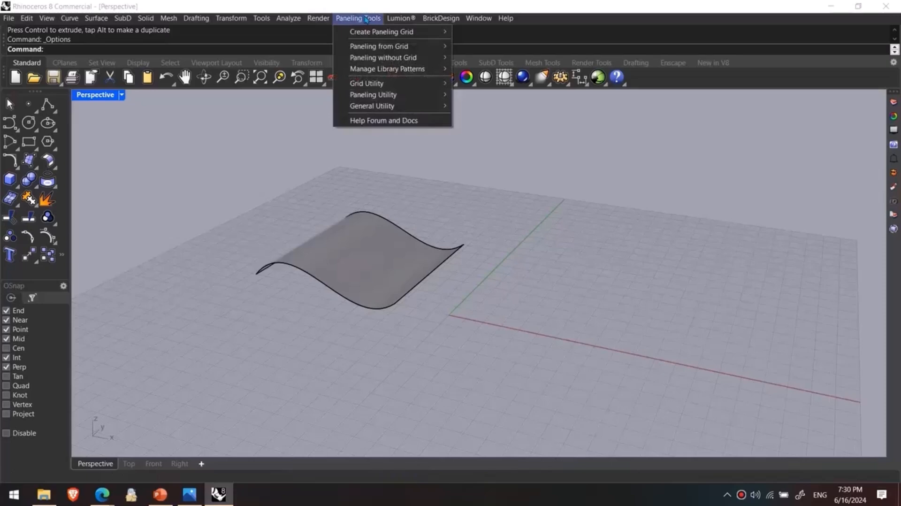
pyautogui.moveTo(364, 31)
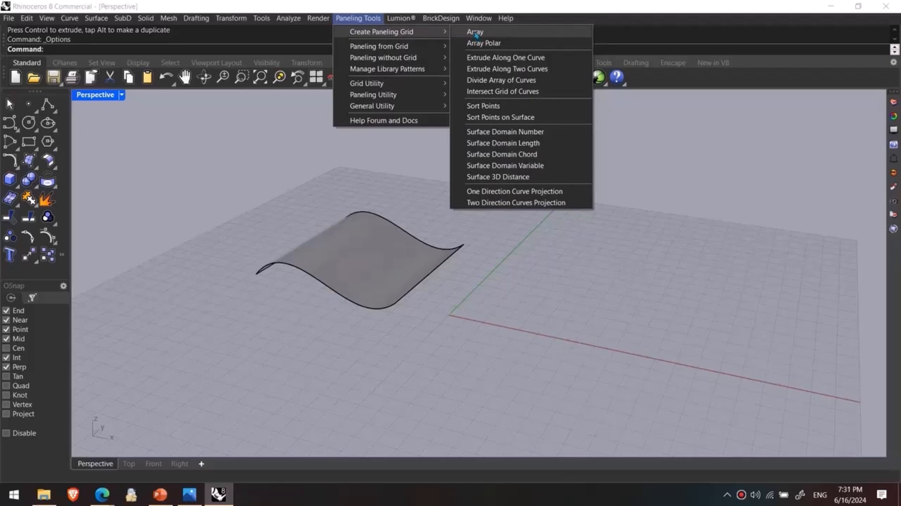
pyautogui.click(457, 32)
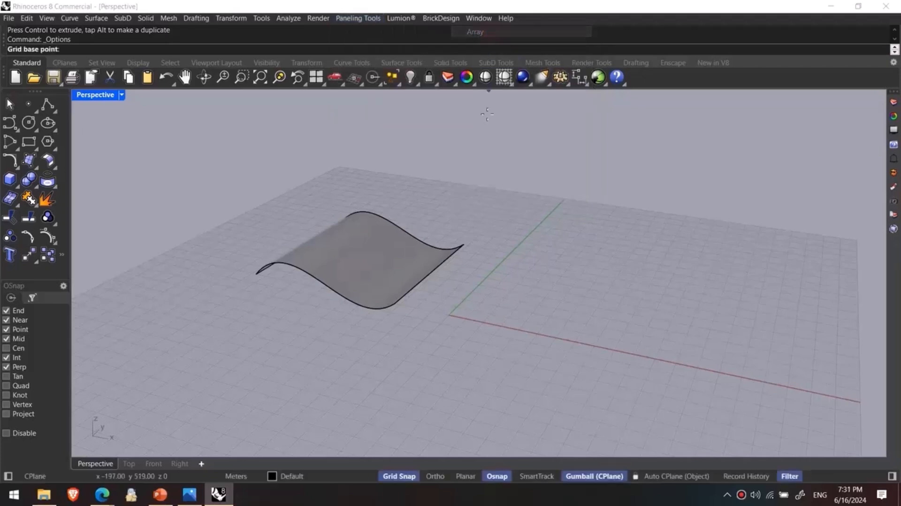
pyautogui.moveTo(472, 284); pyautogui.dragTo(477, 293, button='right')
pyautogui.scroll(4, 477, 293)
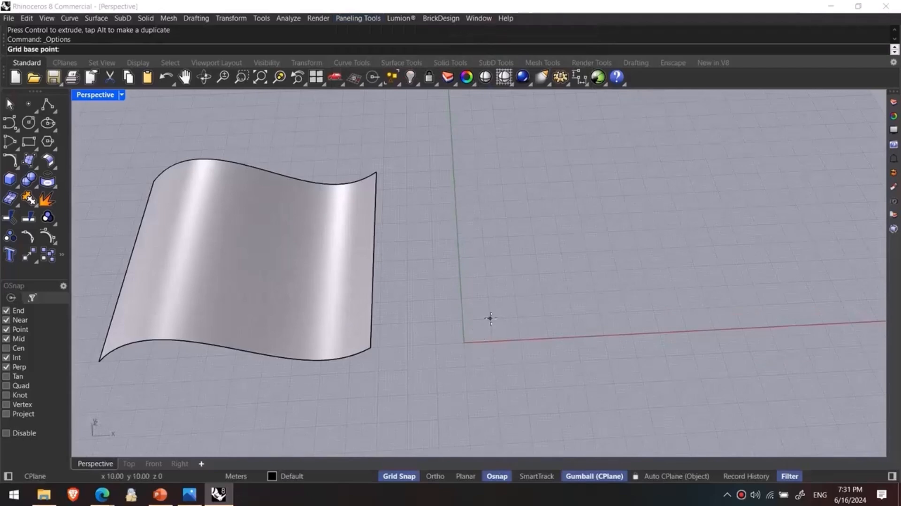
pyautogui.click(490, 318)
pyautogui.scroll(5, 513, 322)
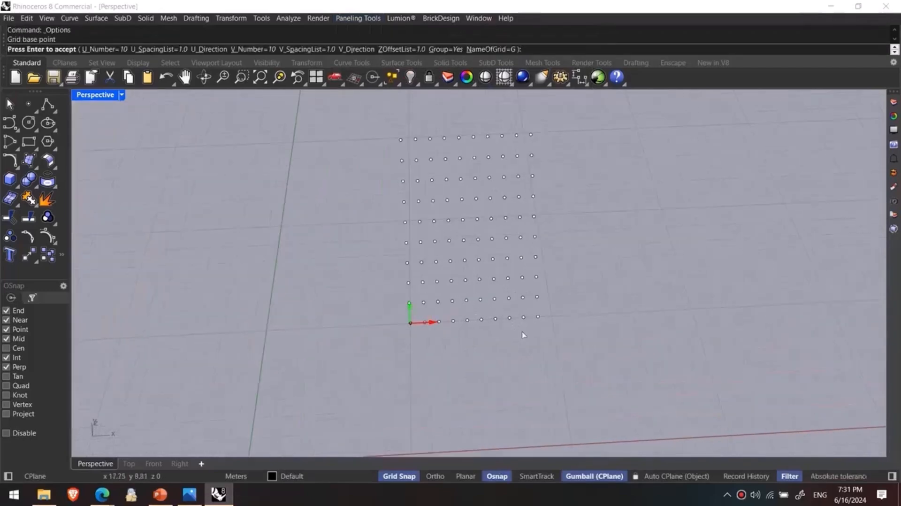
pyautogui.moveTo(478, 297)
pyautogui.mouseDown(button='right')
pyautogui.moveTo(399, 275)
pyautogui.moveTo(498, 296)
pyautogui.moveTo(478, 295)
pyautogui.mouseUp(button='right')
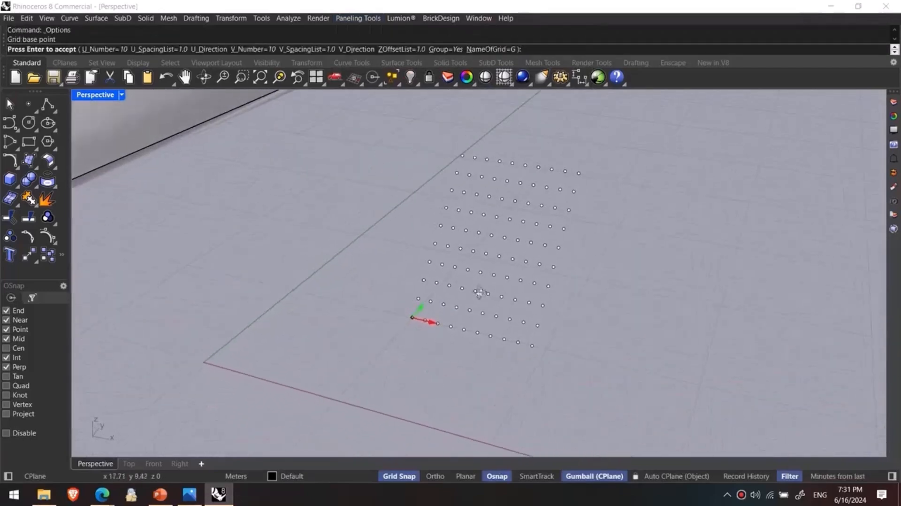
# - Set the paneling grid's U number to 20 and its U spacing to 2
pyautogui.click(102, 50)
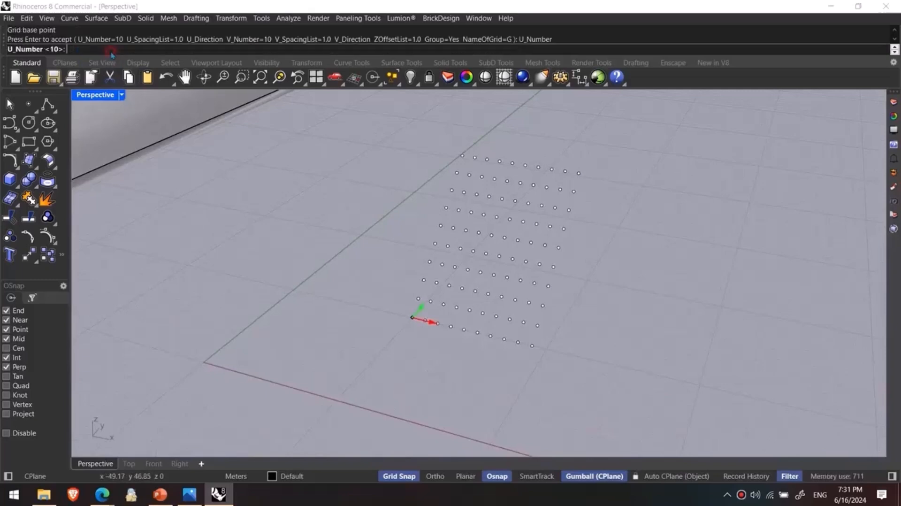
pyautogui.write('20')
pyautogui.press('Return')
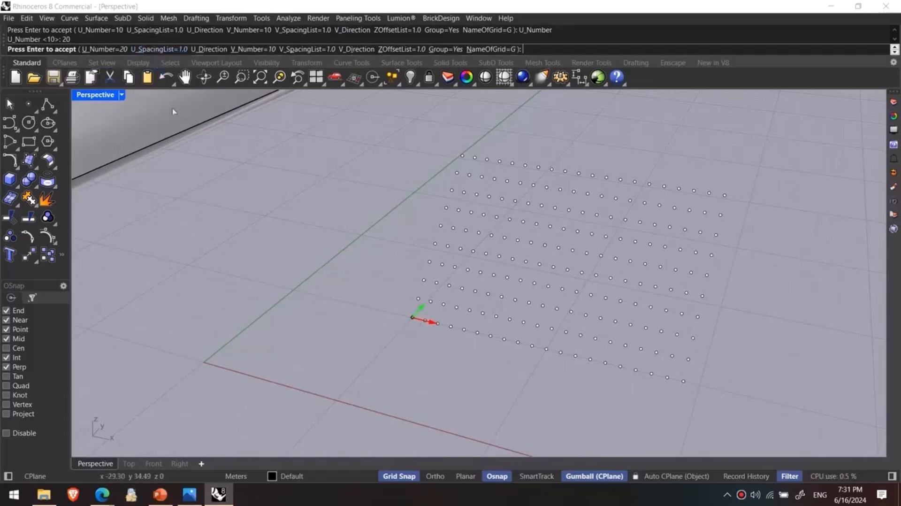
pyautogui.click(160, 50)
pyautogui.write('2')
pyautogui.press('Return')
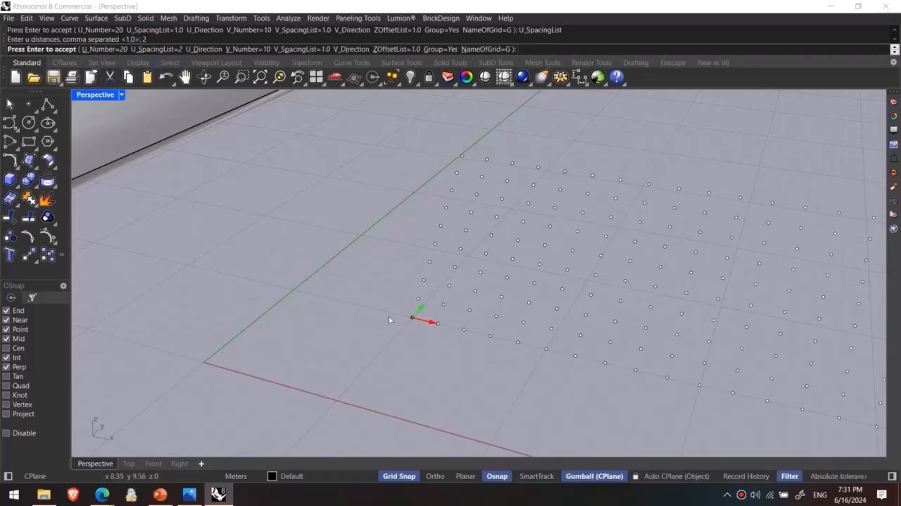
pyautogui.scroll(-4, 413, 319)
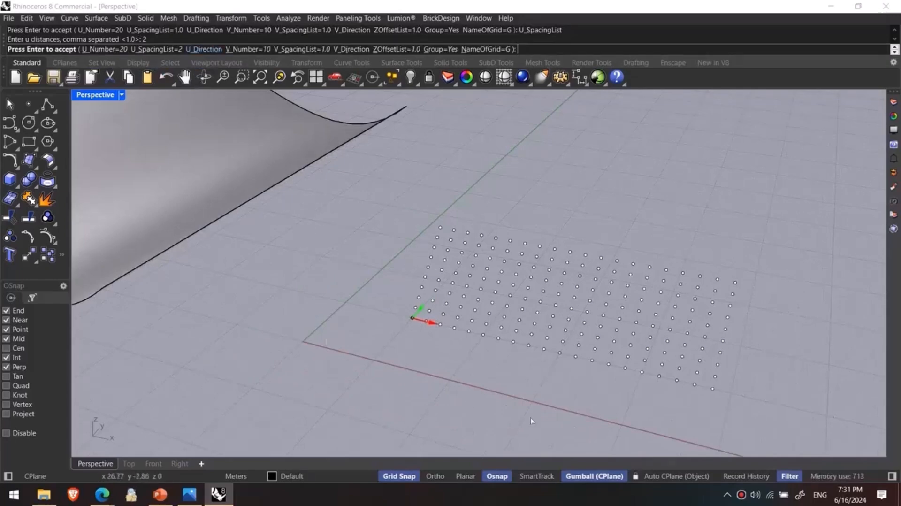
# - Try a slightly angled U direction for the grid, from its base point to about 53, 17
pyautogui.moveTo(403, 376); pyautogui.dragTo(357, 361, button='right')
pyautogui.click(199, 49)
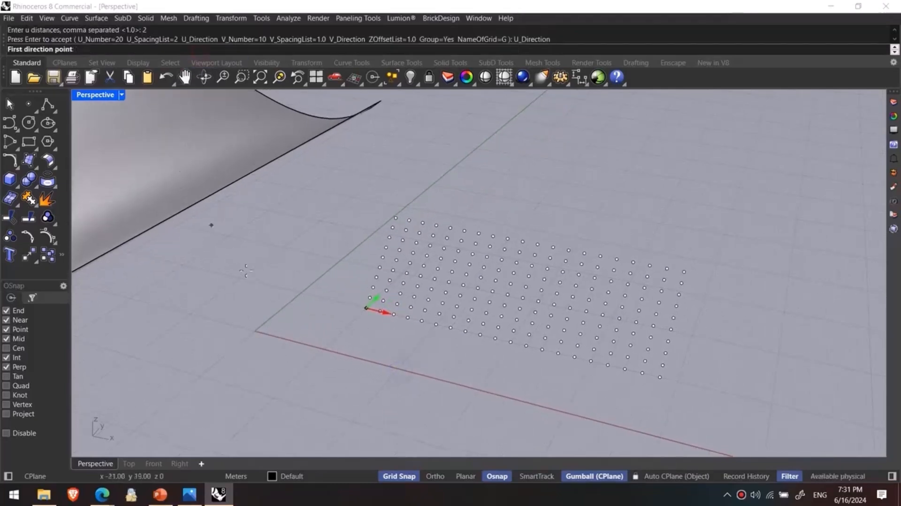
pyautogui.click(366, 308)
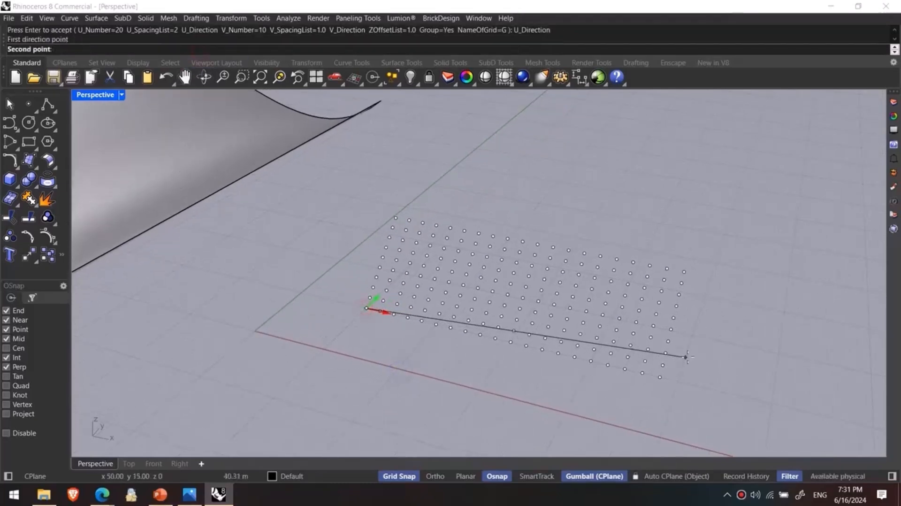
pyautogui.click(716, 356)
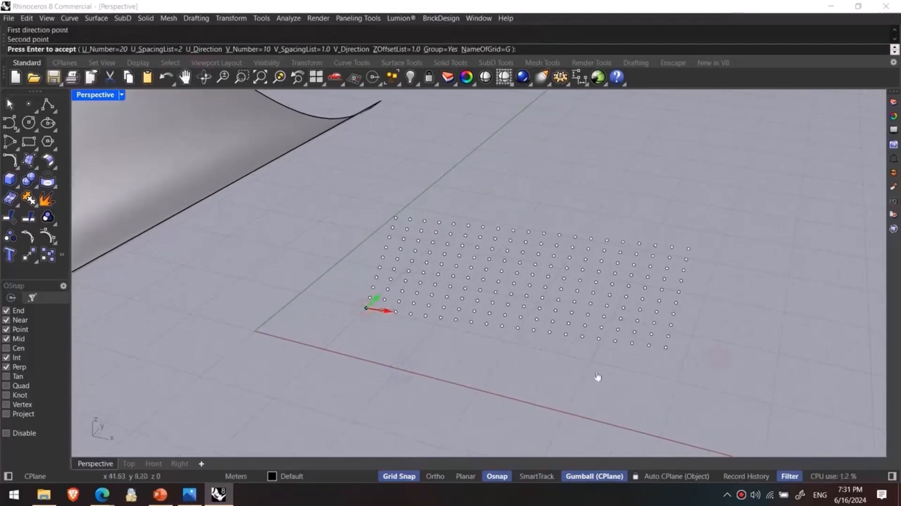
# - Set the grid's U direction parallel to the X axis, from its base point to about 57, 10
pyautogui.click(203, 50)
pyautogui.click(366, 307)
pyautogui.click(744, 401)
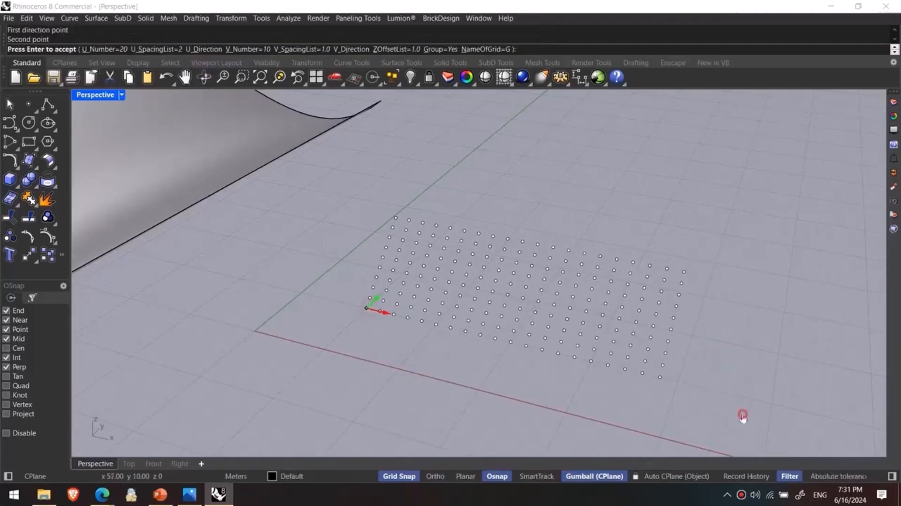
# - Set the paneling grid's V number to 15 and its V spacing to 1.4
pyautogui.click(248, 49)
pyautogui.write('15')
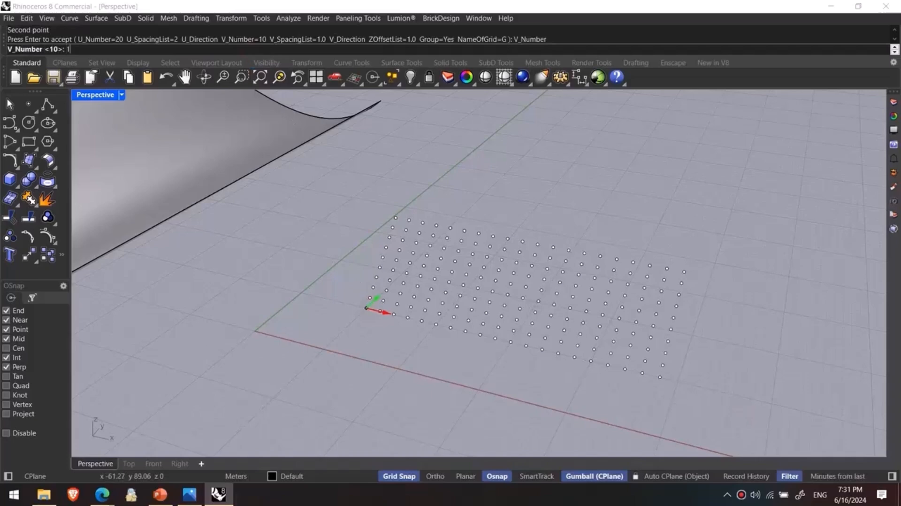
pyautogui.press('Return')
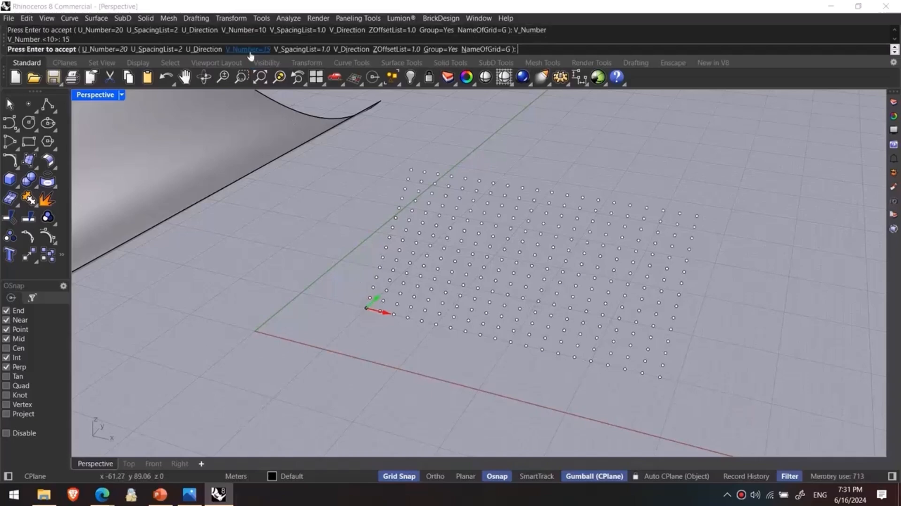
pyautogui.click(313, 52)
pyautogui.write('1.4')
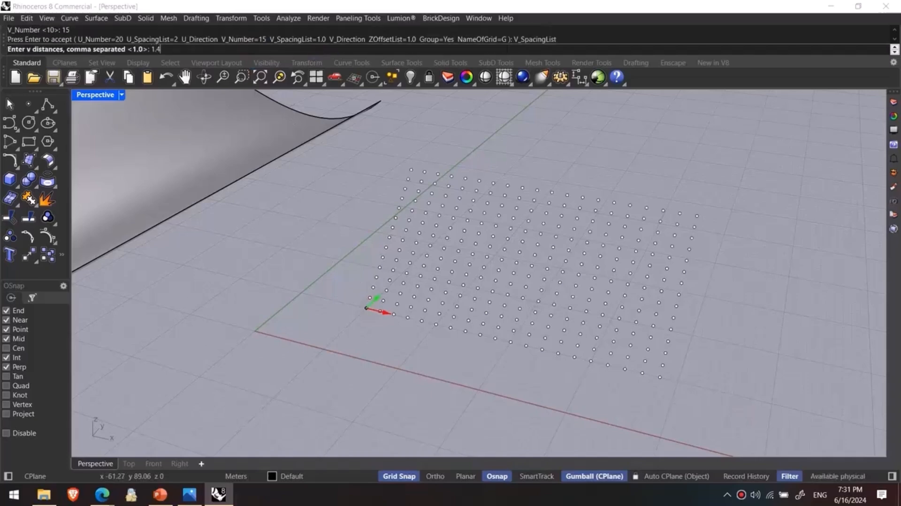
pyautogui.press('Return')
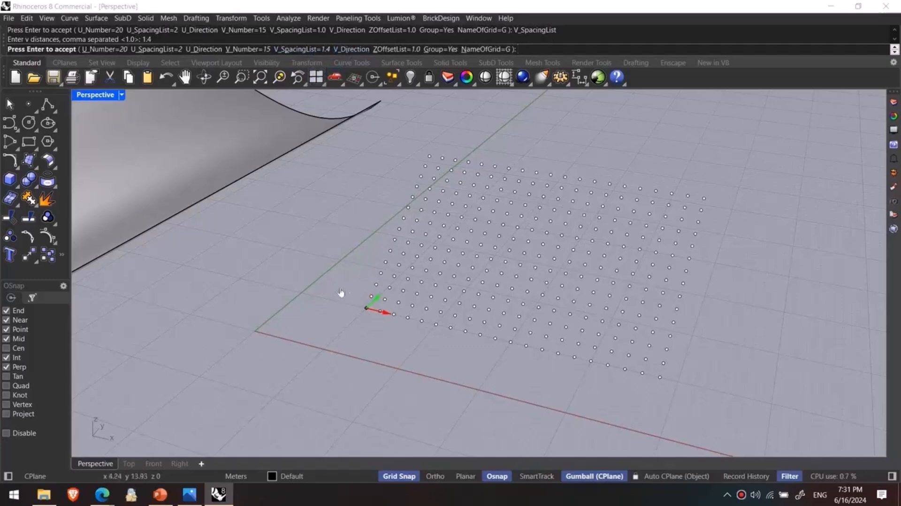
# - Set the grid's Z offset to 0 and accept the settings to create the point grid
pyautogui.moveTo(378, 287); pyautogui.dragTo(348, 241, button='right')
pyautogui.click(394, 49)
pyautogui.write('0')
pyautogui.press('Return')
pyautogui.moveTo(410, 211); pyautogui.dragTo(403, 366, button='right')
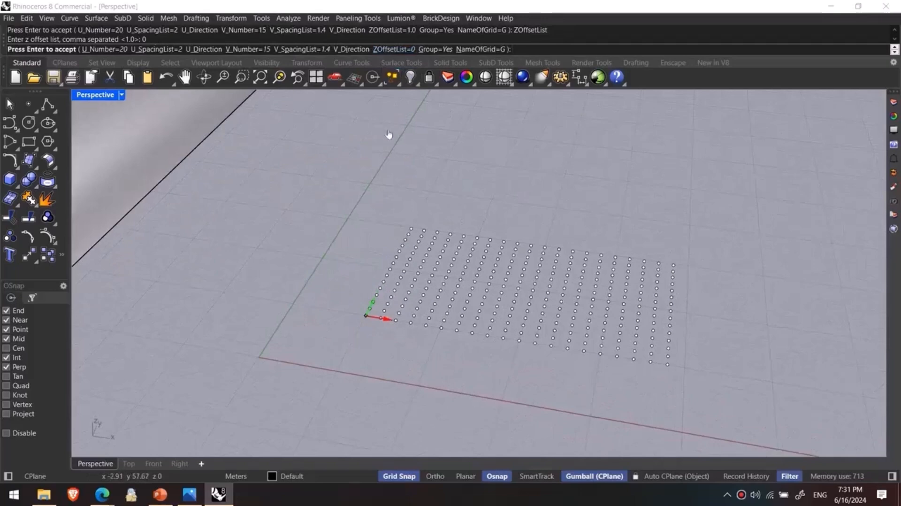
pyautogui.moveTo(462, 225); pyautogui.dragTo(402, 277, button='right')
pyautogui.press('Return')
pyautogui.click(305, 279)
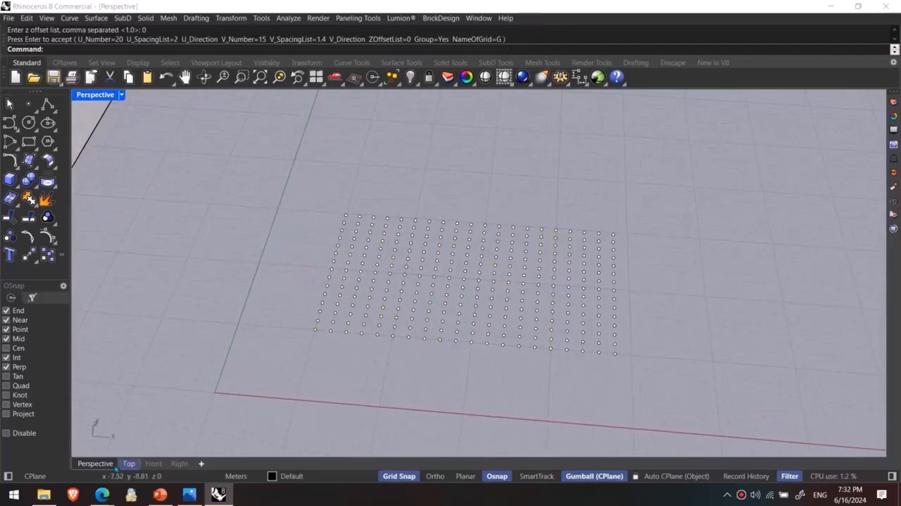
# - Start Panel 2D Grid in the Top view on the flat point grid, without a base surface
pyautogui.click(128, 463)
pyautogui.moveTo(580, 245); pyautogui.dragTo(509, 256, button='right')
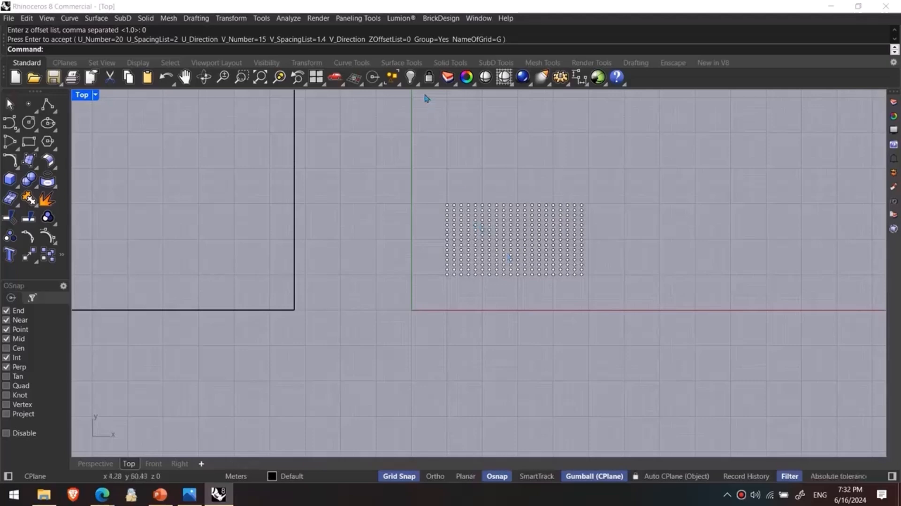
pyautogui.moveTo(498, 230); pyautogui.dragTo(455, 228, button='right')
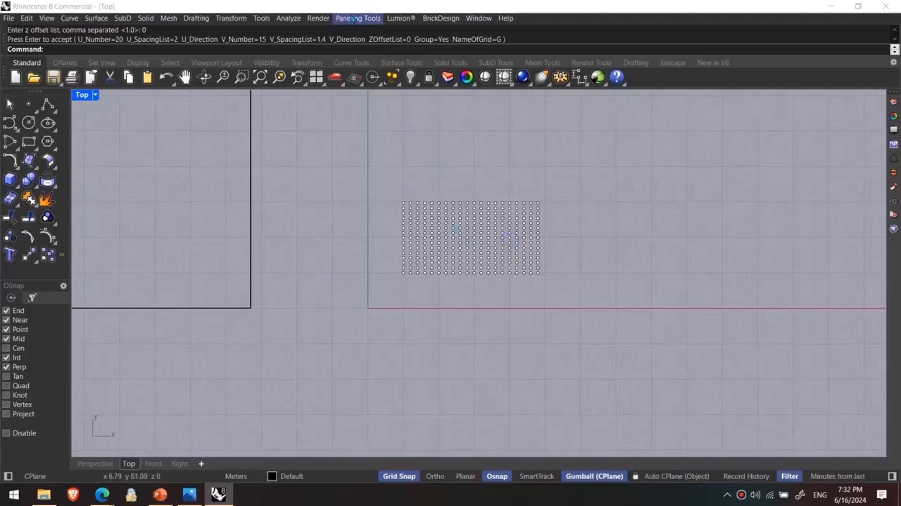
pyautogui.click(352, 19)
pyautogui.moveTo(408, 46)
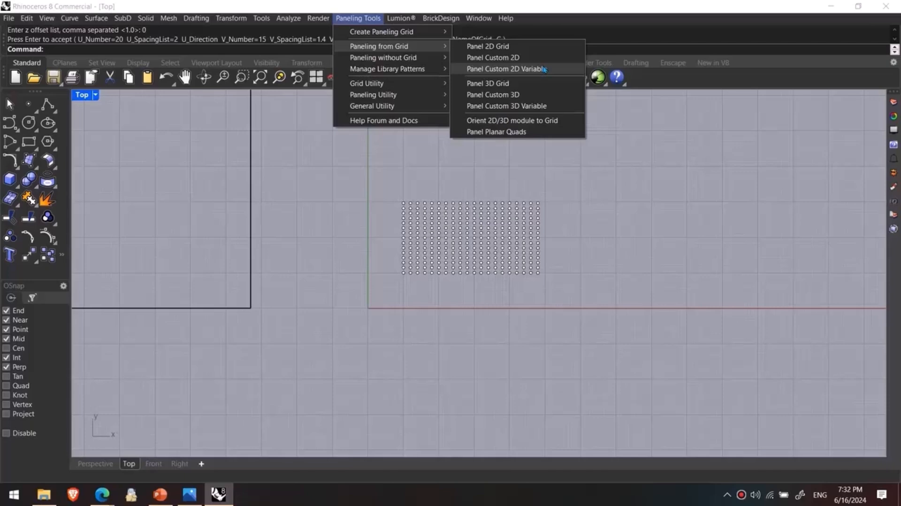
pyautogui.click(485, 47)
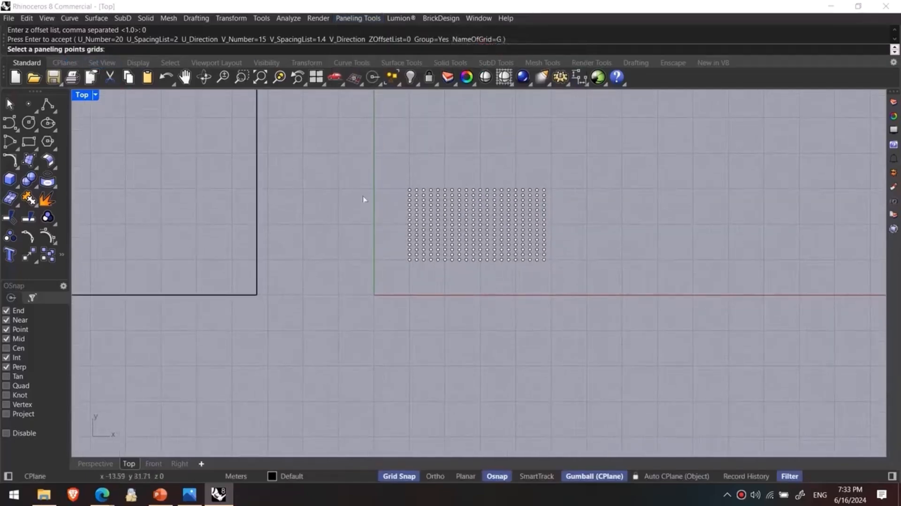
pyautogui.click(437, 193)
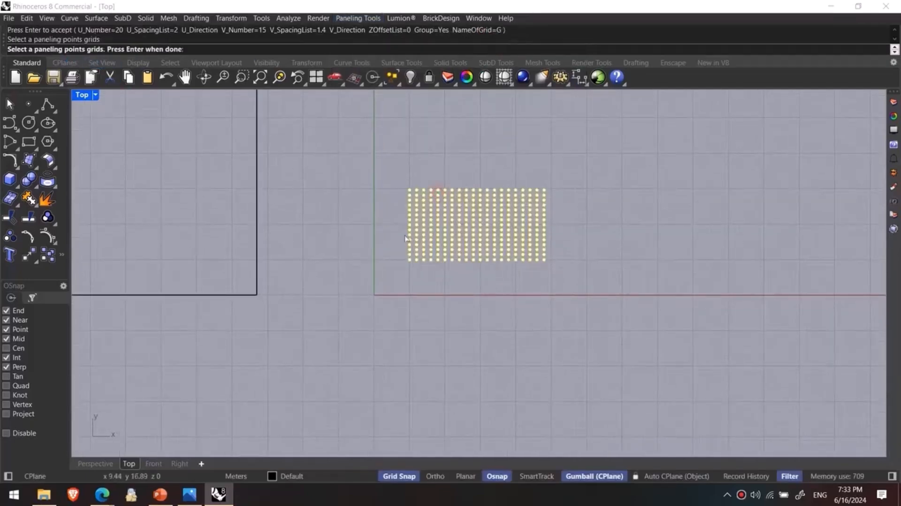
pyautogui.rightClick(394, 197)
pyautogui.moveTo(357, 229); pyautogui.dragTo(350, 242, button='right')
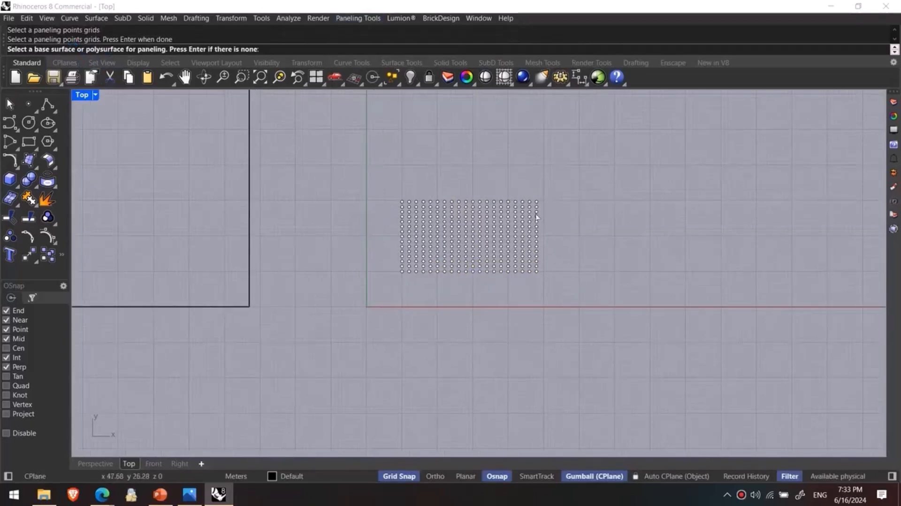
pyautogui.rightClick(536, 218)
pyautogui.scroll(3, 472, 226)
pyautogui.scroll(2, 360, 220)
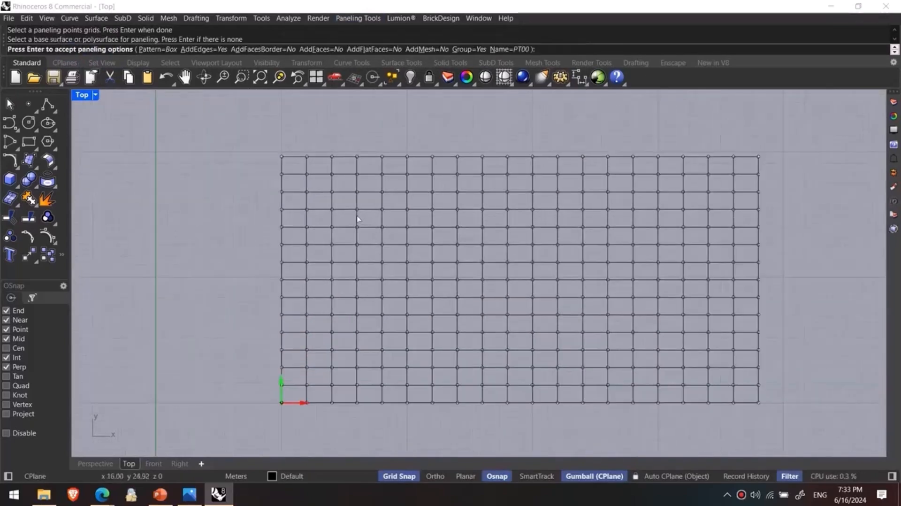
# - Try the Hexagon, Wave and Diamond patterns on the flat grid's paneling
pyautogui.click(158, 48)
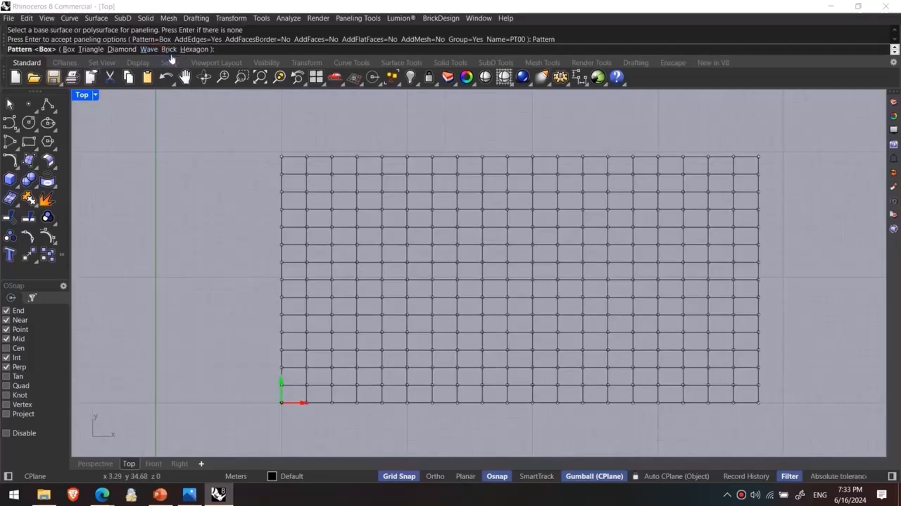
pyautogui.click(188, 50)
pyautogui.click(165, 49)
pyautogui.click(162, 50)
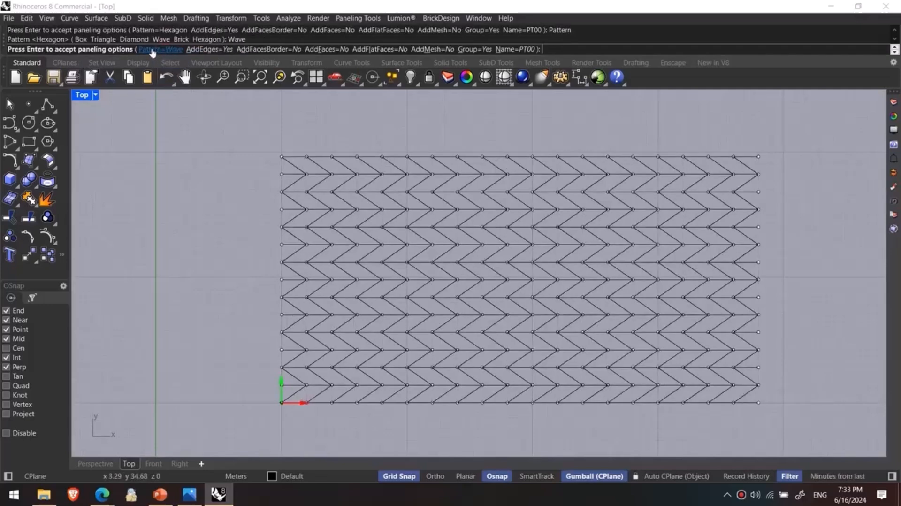
pyautogui.click(153, 49)
pyautogui.click(127, 50)
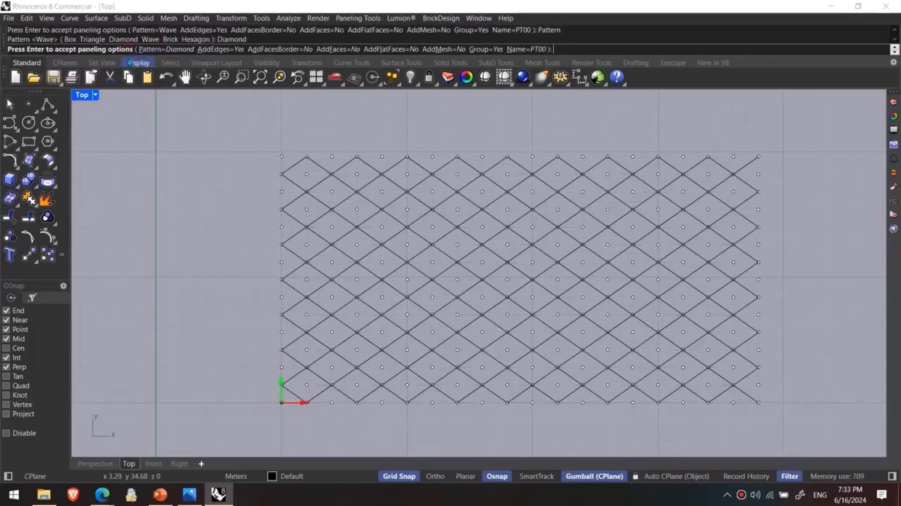
# - Set the paneling pattern to Brick and accept it to create the flat brick curves
pyautogui.click(141, 50)
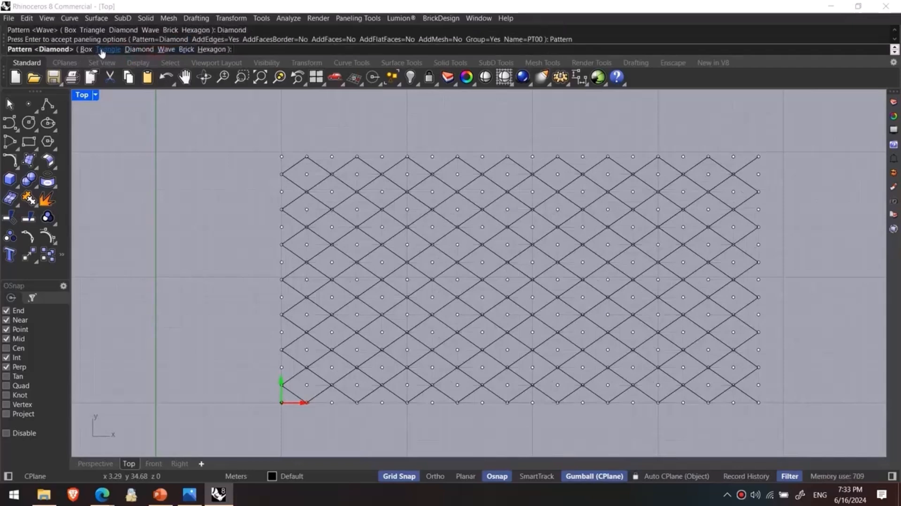
pyautogui.click(186, 49)
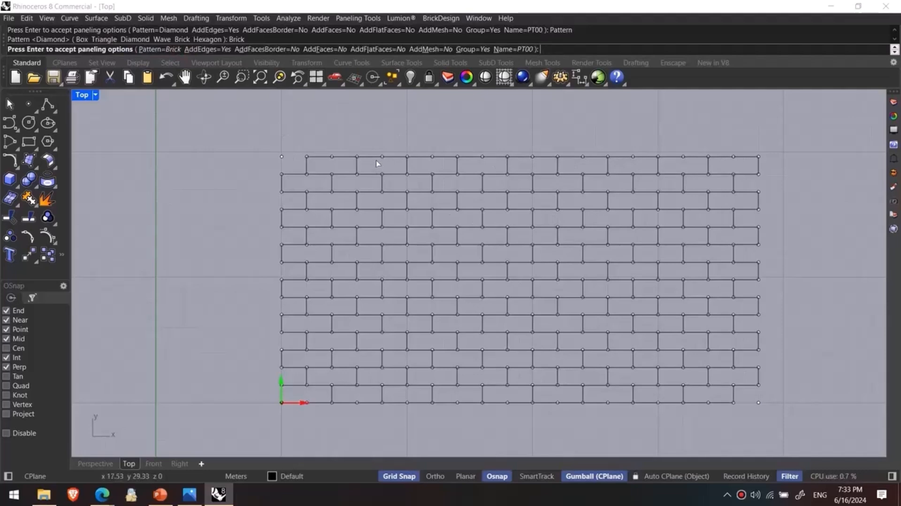
pyautogui.press('Return')
# - Map the flat brick pattern curves onto the wavy surface with ApplyCrv
pyautogui.scroll(-5, 377, 182)
pyautogui.moveTo(376, 182); pyautogui.dragTo(324, 172, button='right')
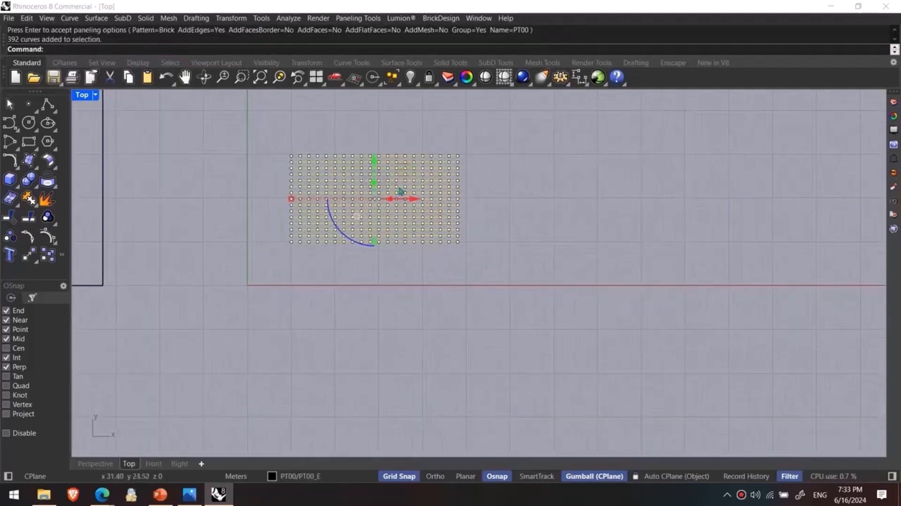
pyautogui.scroll(-2, 304, 215)
pyautogui.write('ApplyCrv')
pyautogui.press('Return')
pyautogui.click(89, 464)
pyautogui.scroll(-8, 249, 334)
pyautogui.keyDown('shift'); pyautogui.moveTo(244, 322); pyautogui.dragTo(395, 327, button='right'); pyautogui.keyUp('shift')
pyautogui.click(283, 279)
pyautogui.moveTo(302, 350); pyautogui.dragTo(410, 337, button='right')
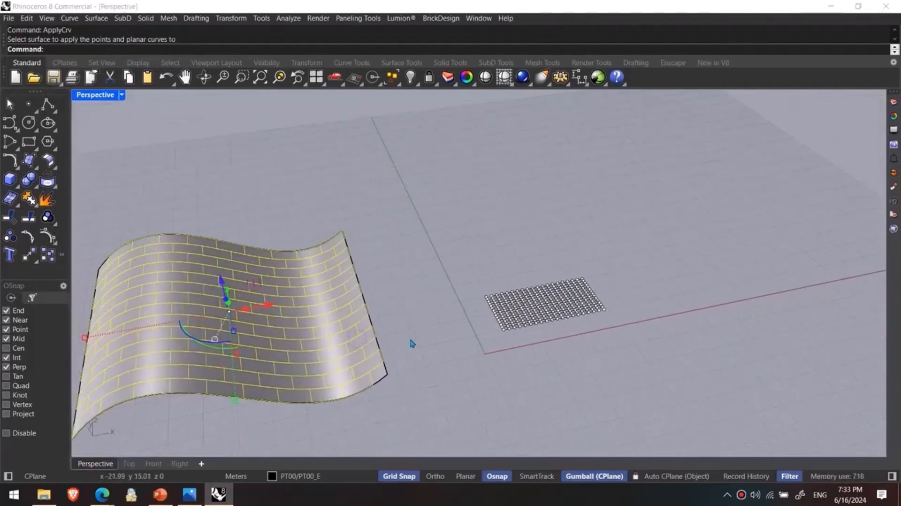
# - Undo the application of the brick curves to the wavy surface
pyautogui.hotkey('ctrl', 'z')
pyautogui.moveTo(412, 342); pyautogui.dragTo(454, 318, button='right')
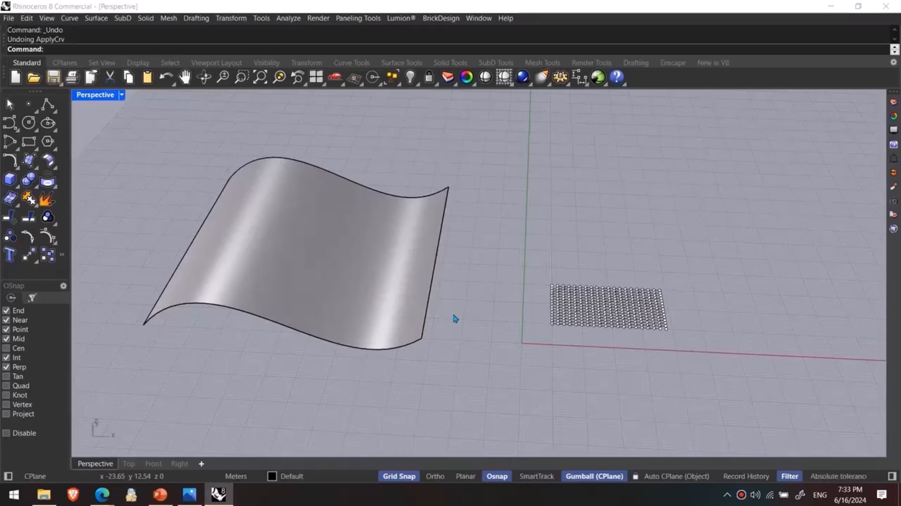
pyautogui.scroll(2, 557, 330)
pyautogui.keyDown('shift'); pyautogui.moveTo(483, 282); pyautogui.dragTo(539, 299, button='right'); pyautogui.keyUp('shift')
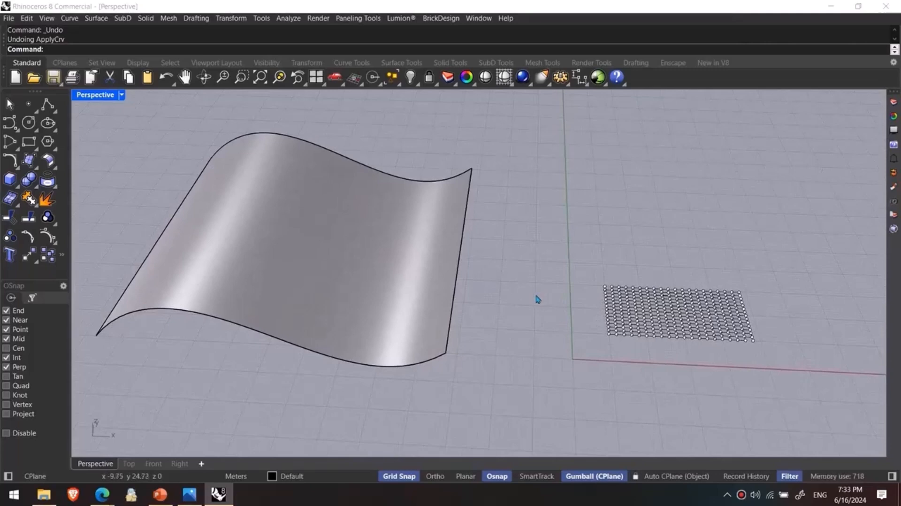
pyautogui.keyDown('shift'); pyautogui.moveTo(344, 194); pyautogui.dragTo(410, 208, button='right'); pyautogui.keyUp('shift')
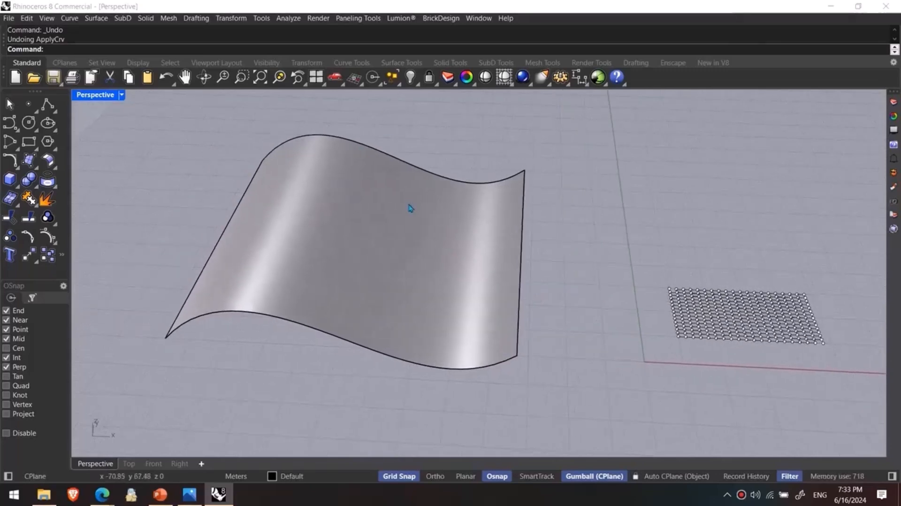
# - Start a Surface Domain Number paneling grid on the wavy surface
pyautogui.click(358, 18)
pyautogui.moveTo(387, 36)
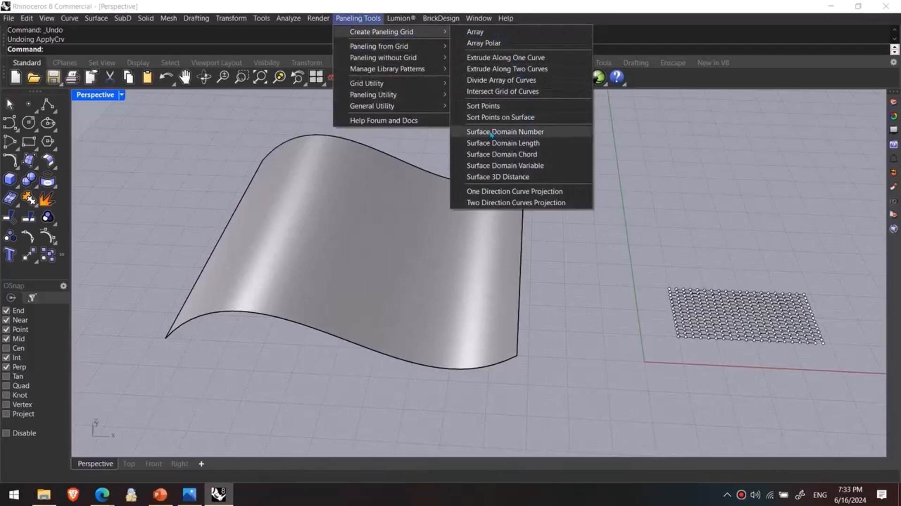
pyautogui.click(491, 133)
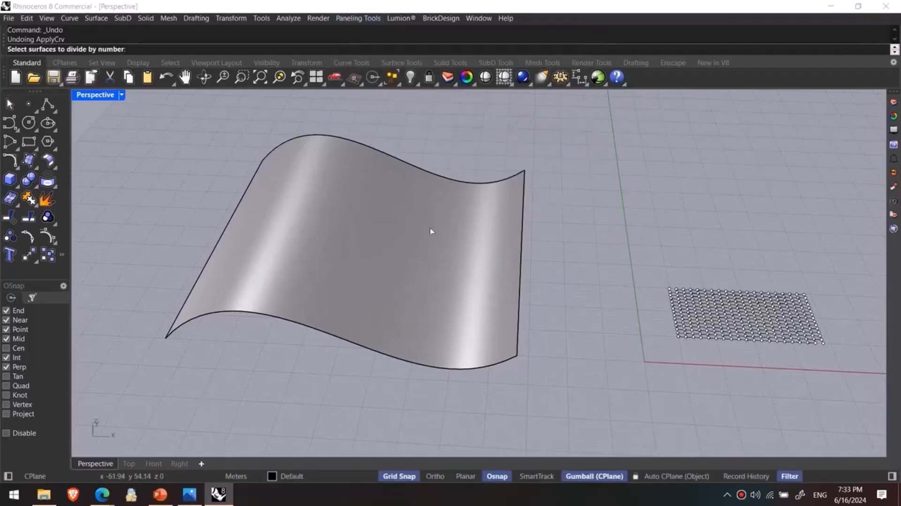
pyautogui.click(458, 249)
pyautogui.press('Return')
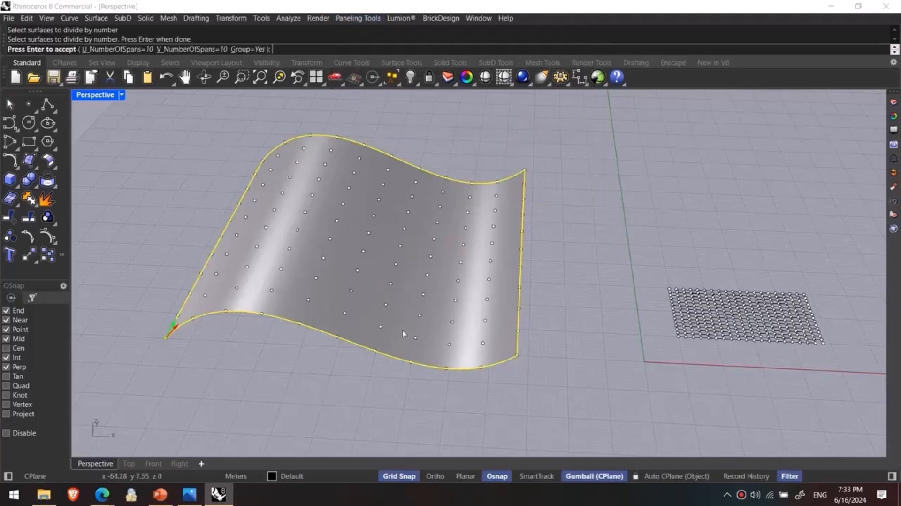
pyautogui.moveTo(237, 209); pyautogui.dragTo(279, 241, button='right')
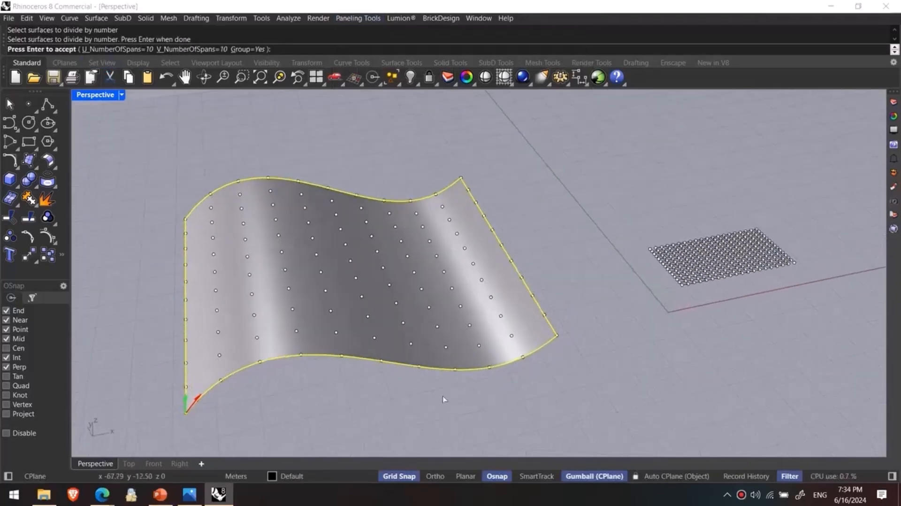
# - Set both the U and V number of spans to 22 and create the surface point grid
pyautogui.click(117, 49)
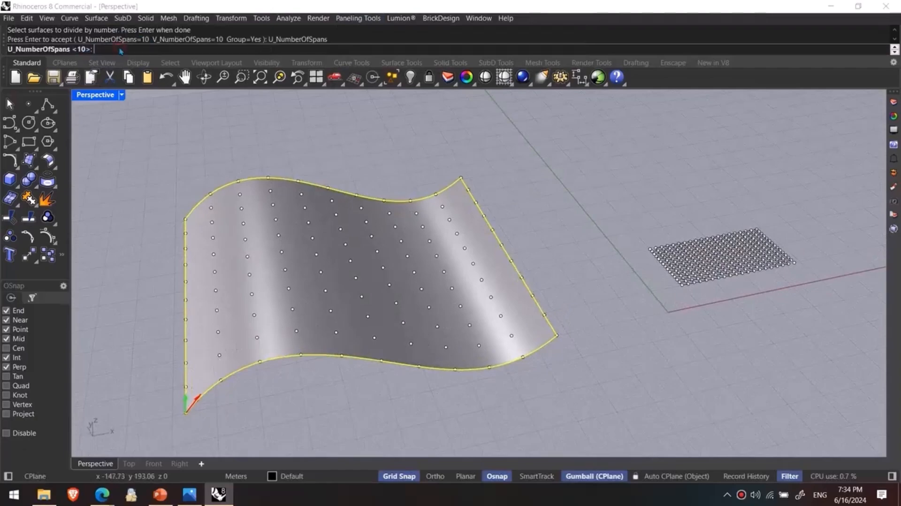
pyautogui.write('22')
pyautogui.press('Return')
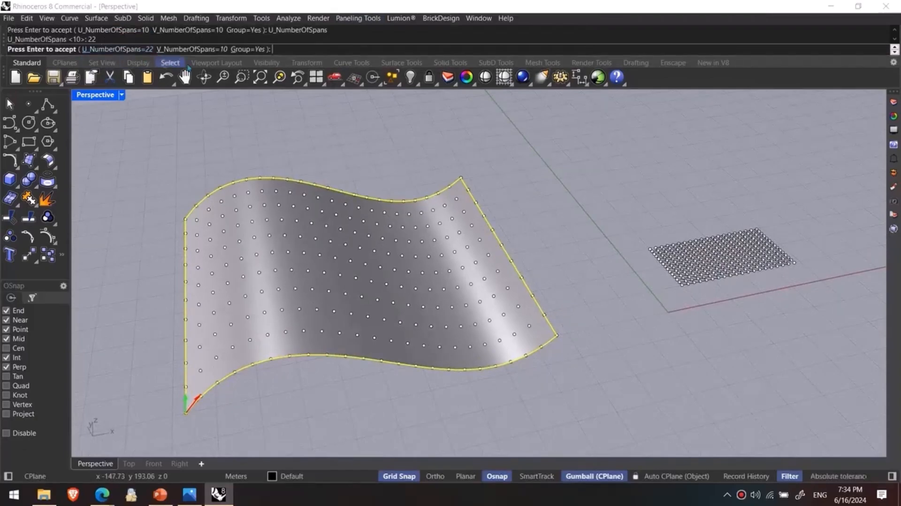
pyautogui.click(206, 48)
pyautogui.write('22')
pyautogui.press('Return')
pyautogui.moveTo(262, 249); pyautogui.dragTo(241, 265, button='right')
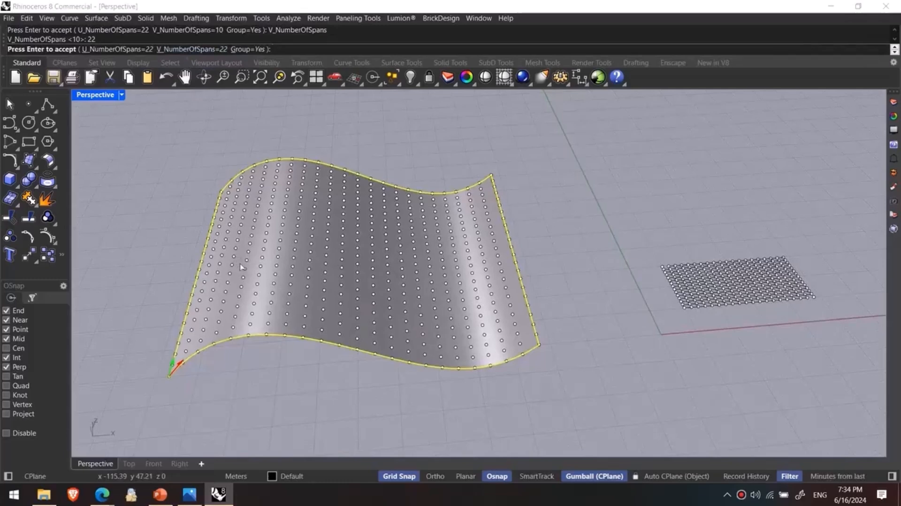
pyautogui.press('Return')
pyautogui.click(235, 377)
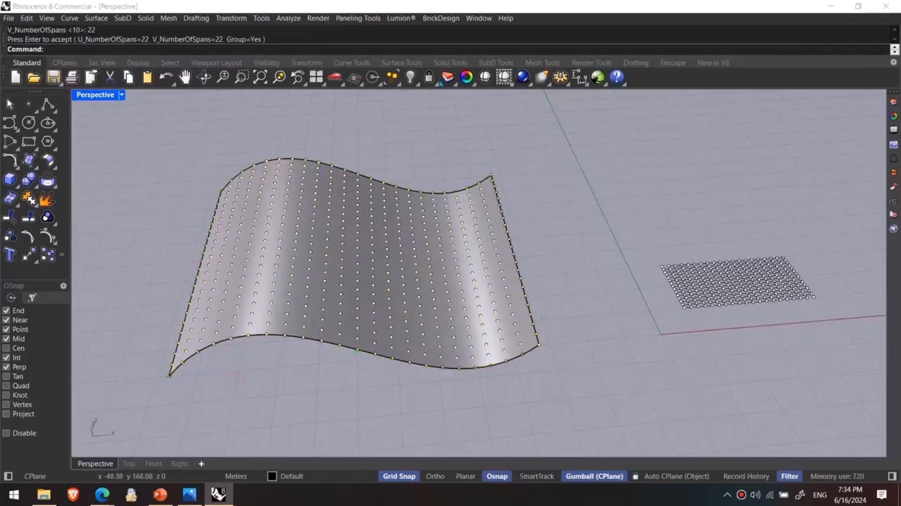
# - Start Panel 2D Grid on the wavy surface's point grid, using the wavy surface as the base surface
pyautogui.click(361, 18)
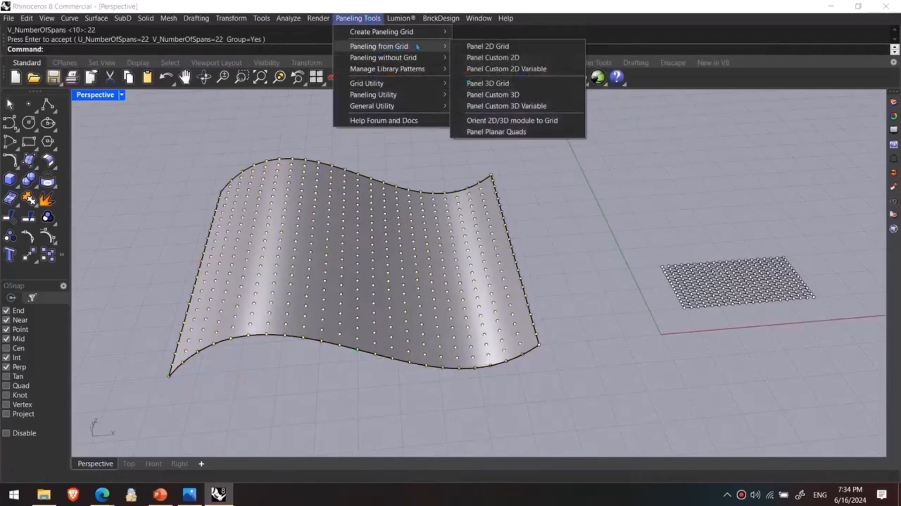
pyautogui.click(495, 47)
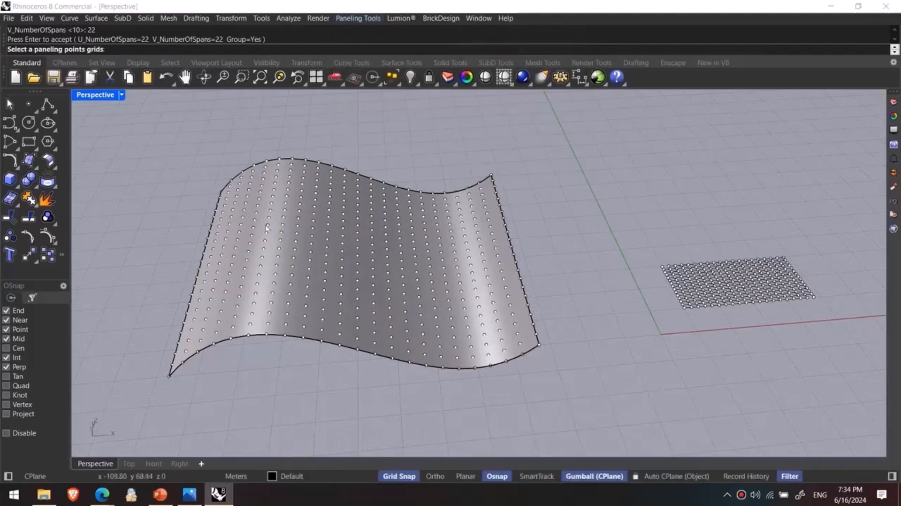
pyautogui.click(297, 231)
pyautogui.press('Return')
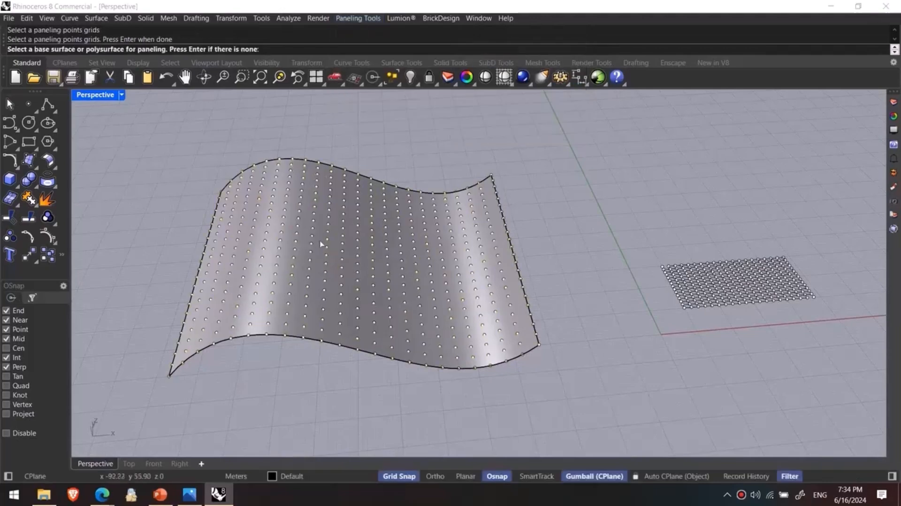
pyautogui.click(322, 242)
pyautogui.moveTo(261, 372); pyautogui.dragTo(277, 258, button='right')
# - Set the wavy surface's paneling pattern to Hexagon
pyautogui.click(149, 49)
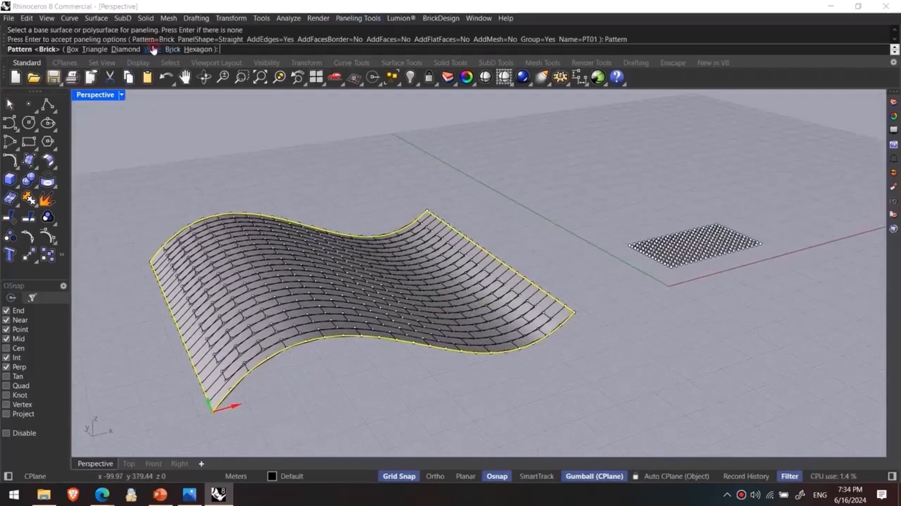
pyautogui.click(198, 49)
pyautogui.moveTo(221, 244); pyautogui.dragTo(228, 293, button='right')
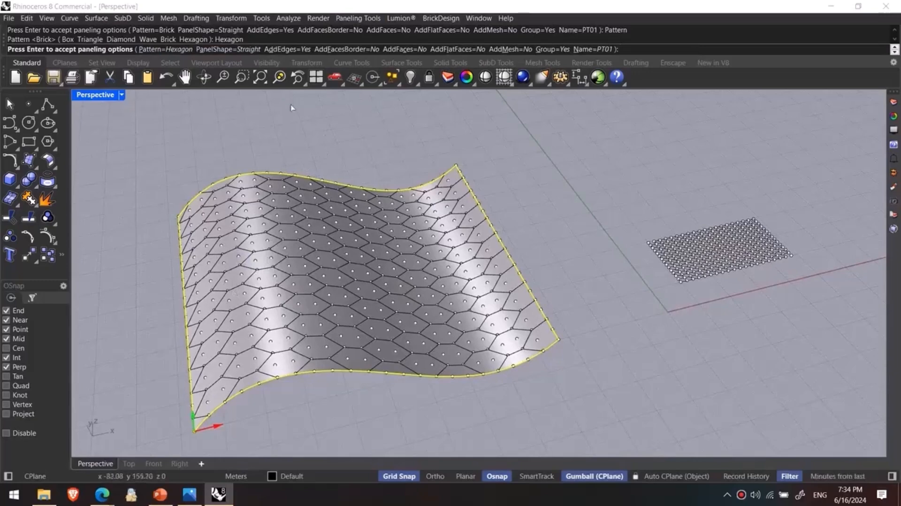
pyautogui.moveTo(328, 148); pyautogui.dragTo(310, 131, button='right')
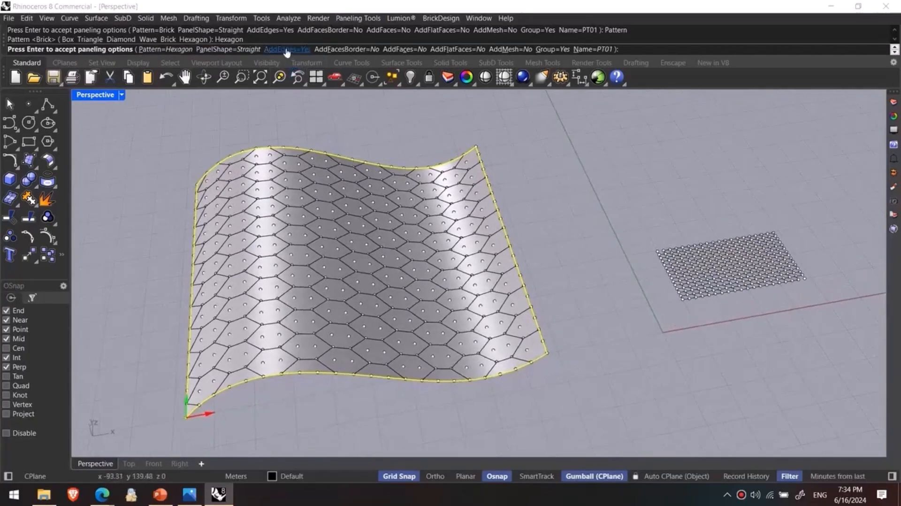
# - Turn AddEdges off and back on for the hexagon paneling
pyautogui.scroll(8, 470, 280)
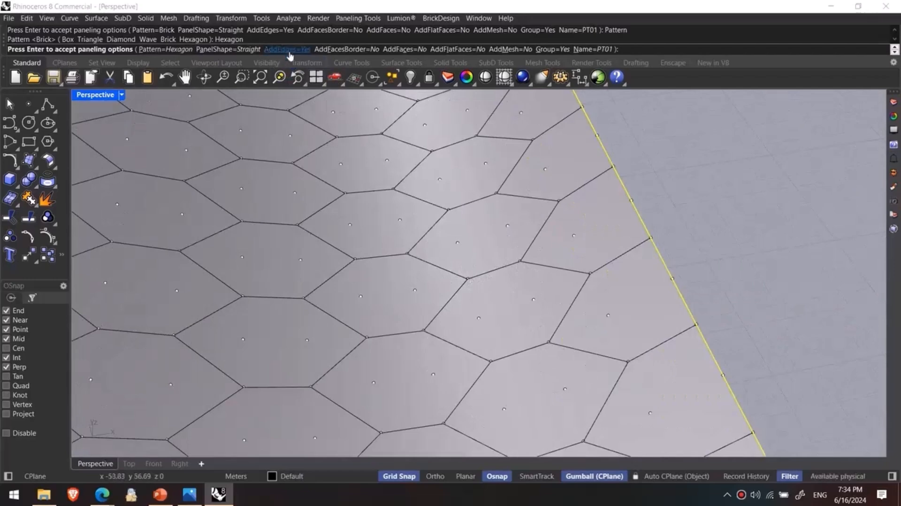
pyautogui.click(288, 49)
pyautogui.click(288, 49)
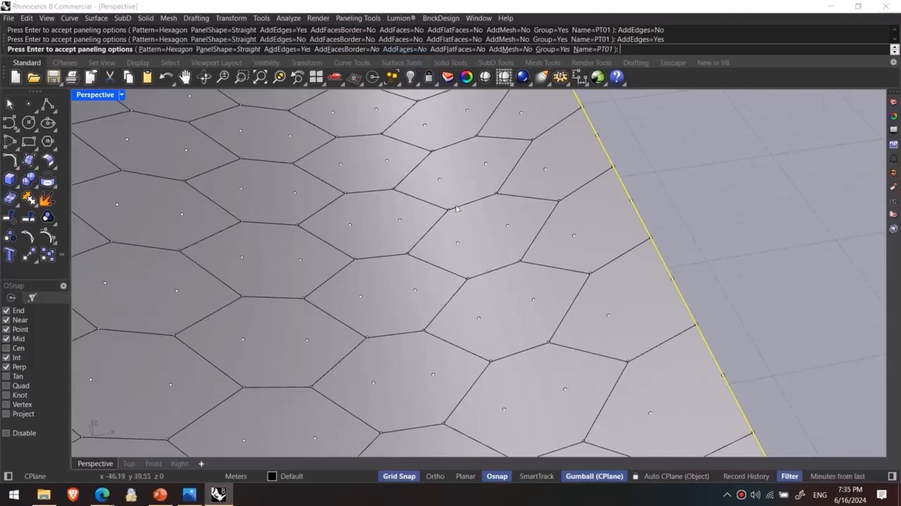
pyautogui.scroll(-10, 457, 209)
pyautogui.moveTo(483, 285); pyautogui.dragTo(454, 221, button='right')
pyautogui.scroll(3, 474, 256)
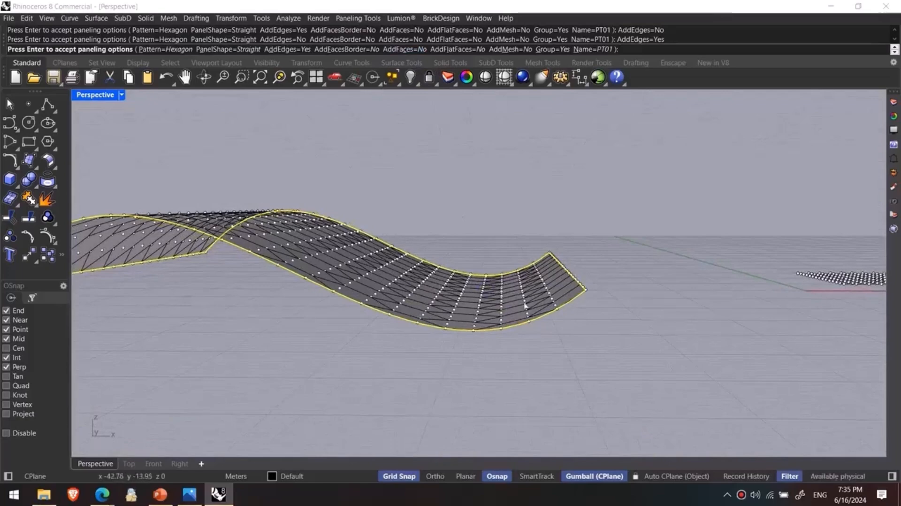
pyautogui.moveTo(426, 324); pyautogui.dragTo(439, 359, button='right')
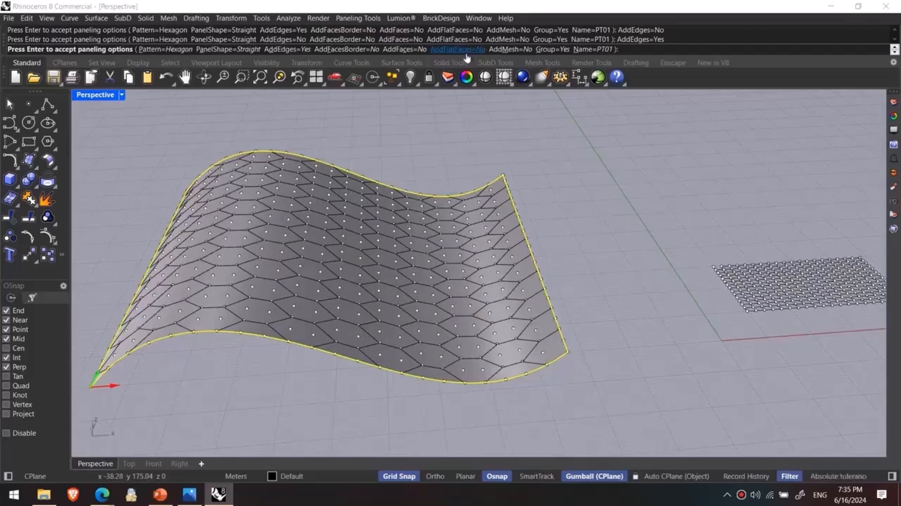
# - Set the PanelShape option of the hexagon paneling to Straight
pyautogui.moveTo(523, 160); pyautogui.dragTo(501, 178, button='right')
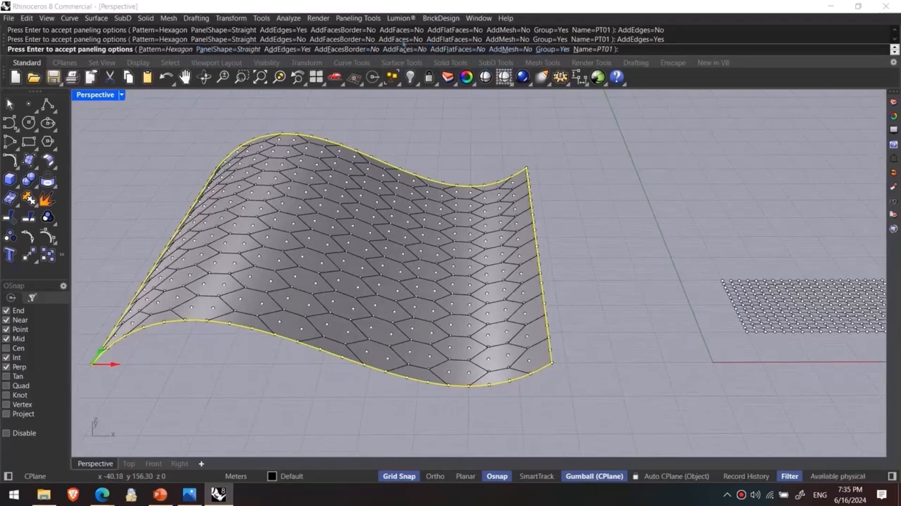
pyautogui.click(237, 50)
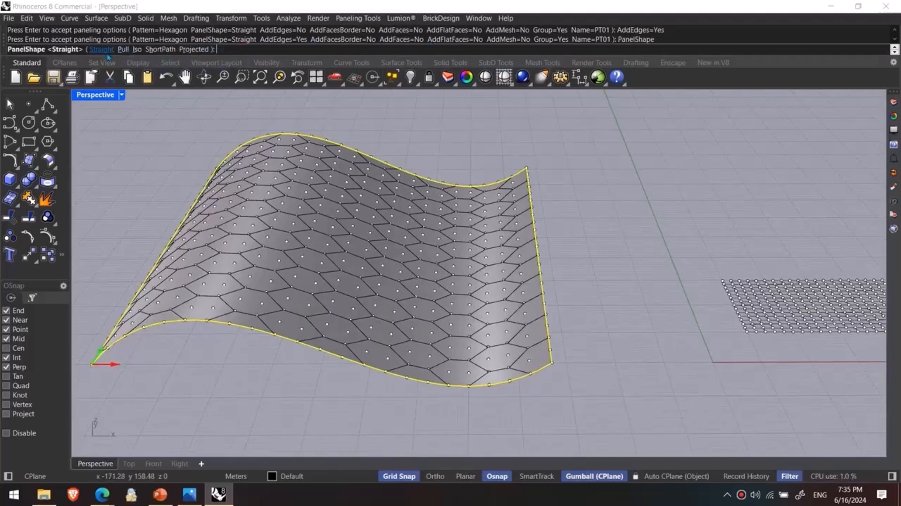
pyautogui.moveTo(441, 263); pyautogui.dragTo(474, 264, button='right')
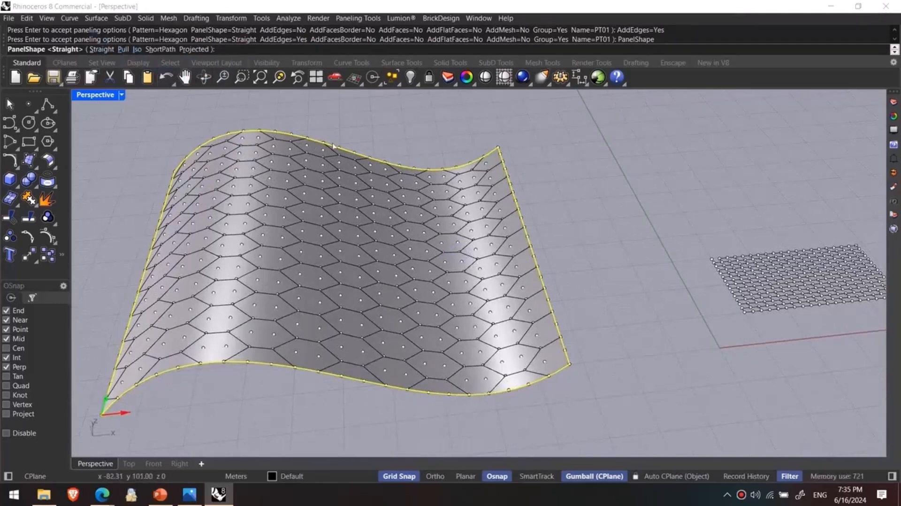
pyautogui.moveTo(434, 201); pyautogui.dragTo(373, 204, button='right')
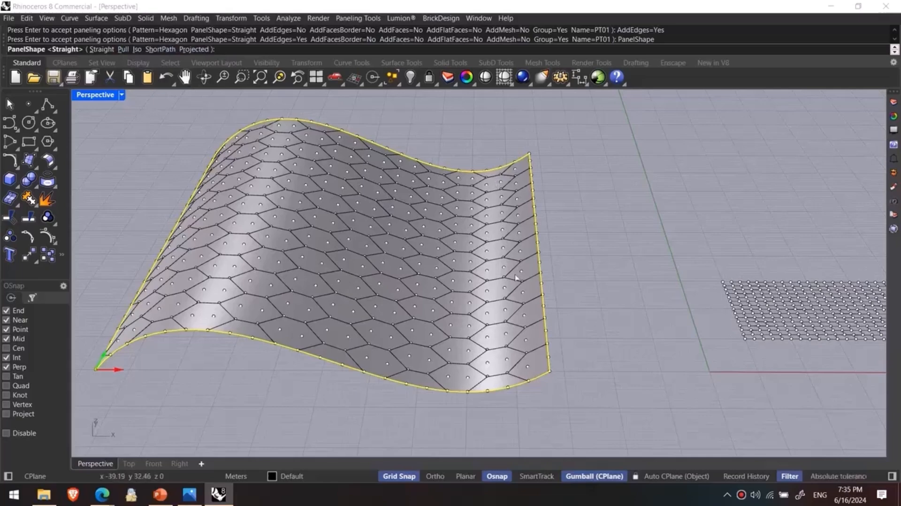
pyautogui.moveTo(499, 253); pyautogui.dragTo(478, 219, button='right')
pyautogui.moveTo(472, 290); pyautogui.dragTo(487, 313, button='right')
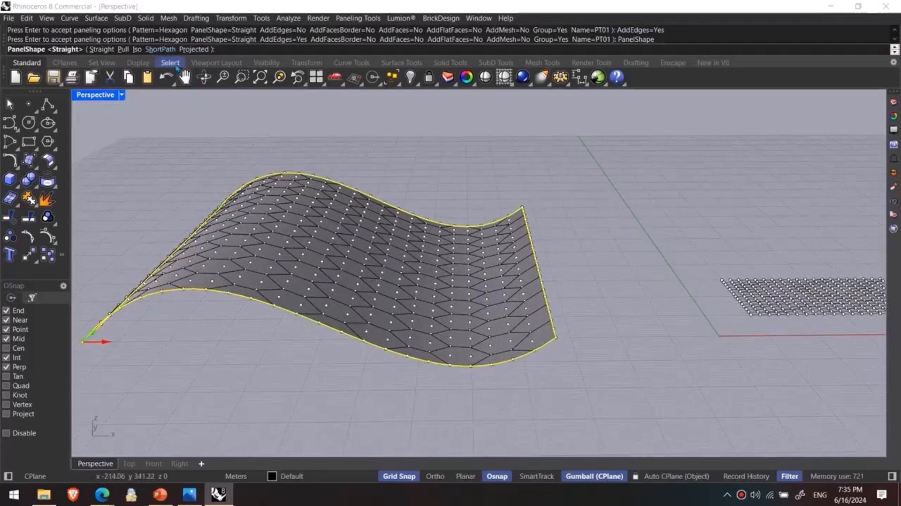
pyautogui.scroll(3, 488, 267)
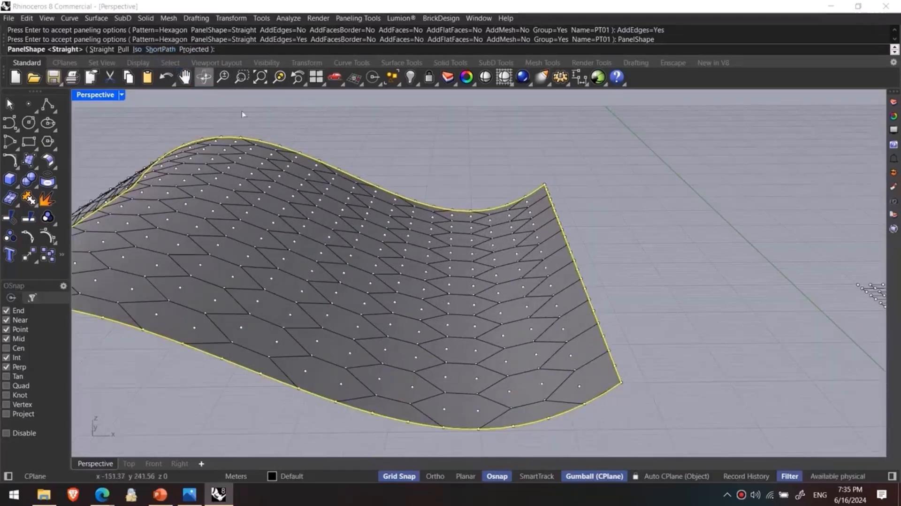
pyautogui.scroll(-4, 432, 283)
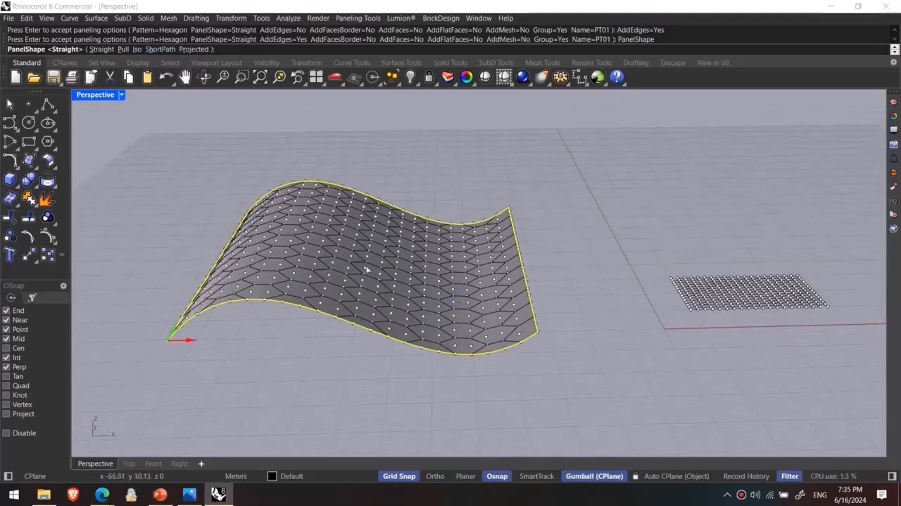
pyautogui.click(106, 49)
# - Accept the paneling options to create the hexagon paneling on the wavy surface, and clear the selection
pyautogui.moveTo(413, 234); pyautogui.dragTo(406, 257, button='right')
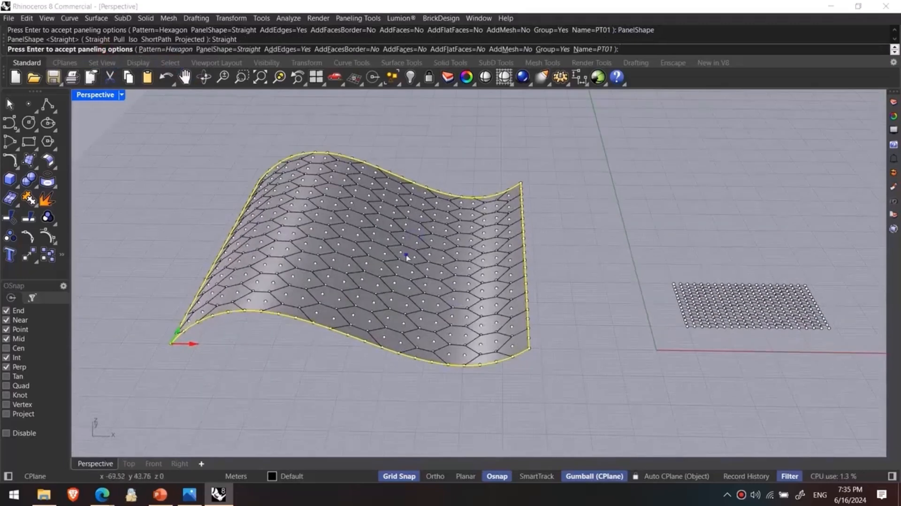
pyautogui.rightClick(406, 257)
pyautogui.click(311, 381)
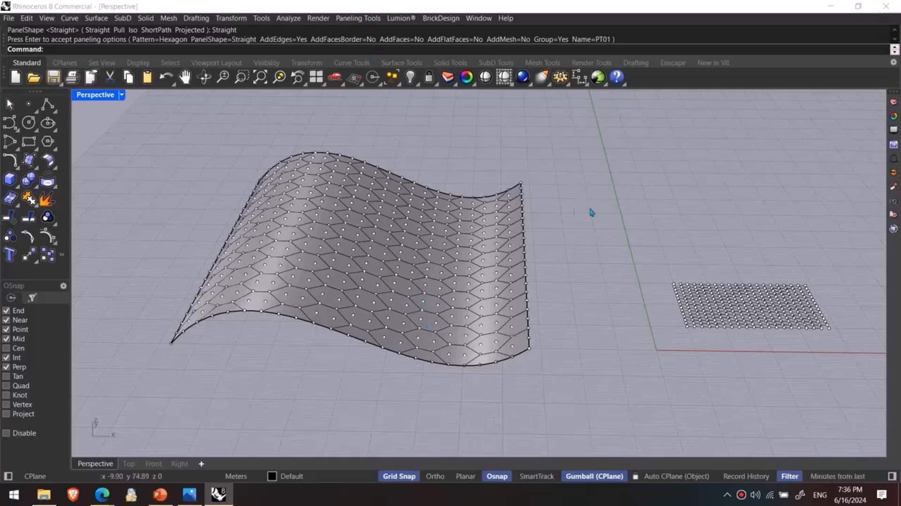
pyautogui.keyDown('shift'); pyautogui.moveTo(609, 247); pyautogui.dragTo(595, 244, button='right'); pyautogui.keyUp('shift')
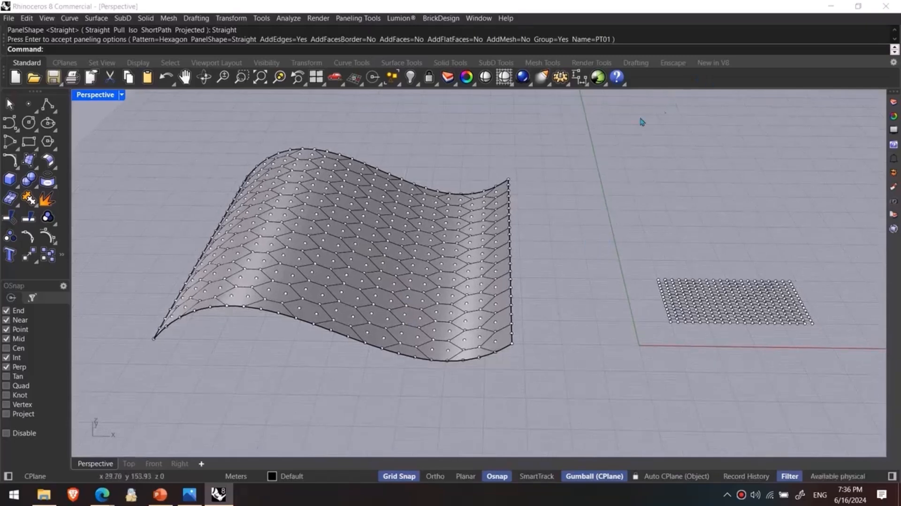
# - Switch to the browser and show the downloads table on food4Rhino's PanelingTools page
pyautogui.moveTo(102, 494)
pyautogui.click(202, 430)
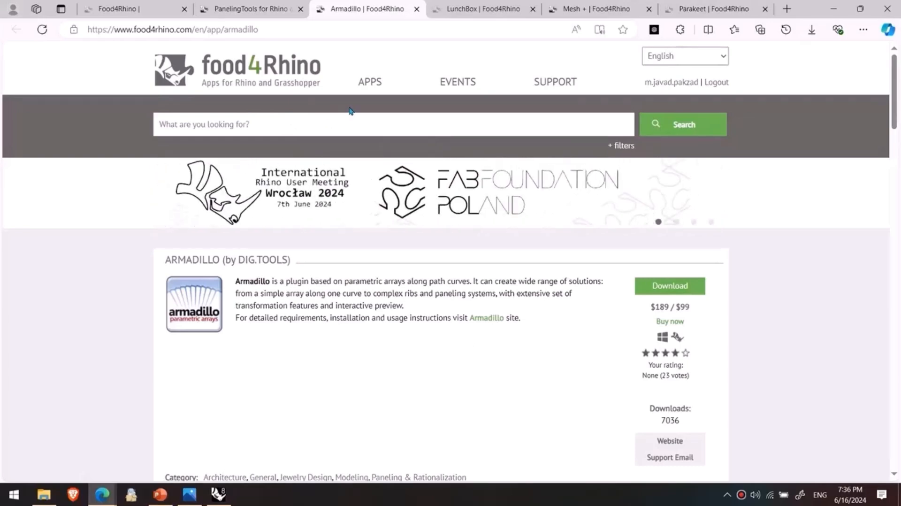
pyautogui.click(351, 132)
pyautogui.click(351, 131)
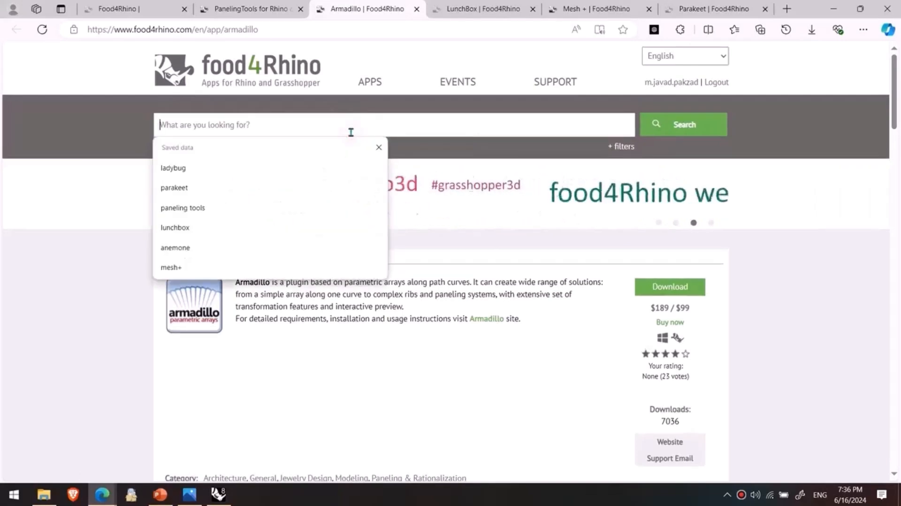
pyautogui.click(337, 386)
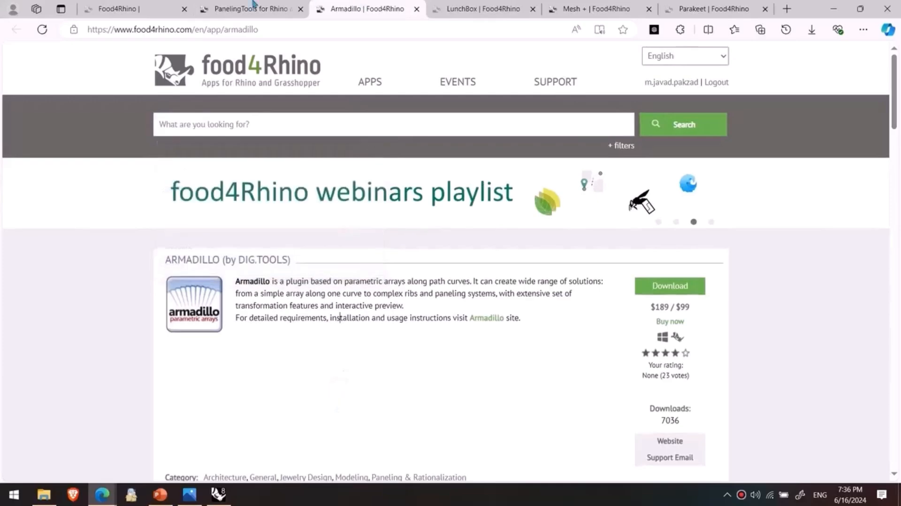
pyautogui.click(234, 5)
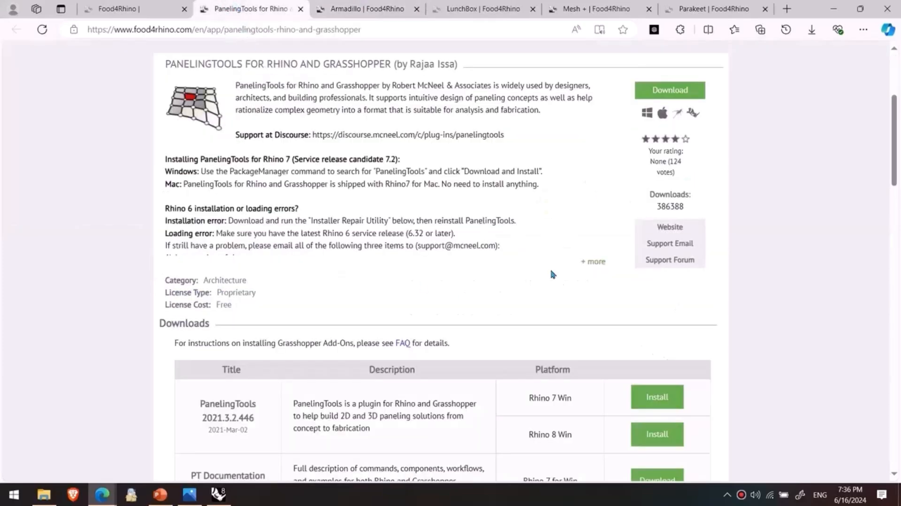
pyautogui.scroll(-4, 679, 331)
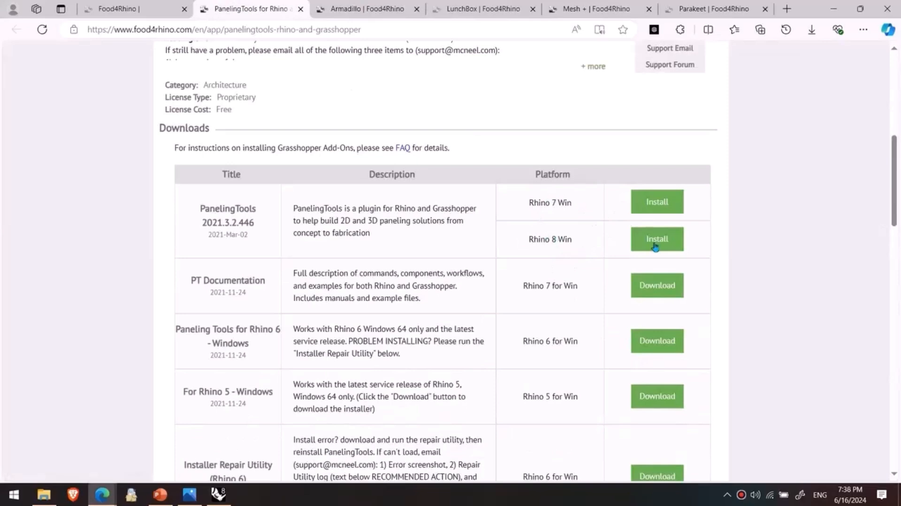
# - Follow the Rhino 8 Win install link to the PanelingTools package in Rhino's Package Manager, and close the manager
pyautogui.click(656, 240)
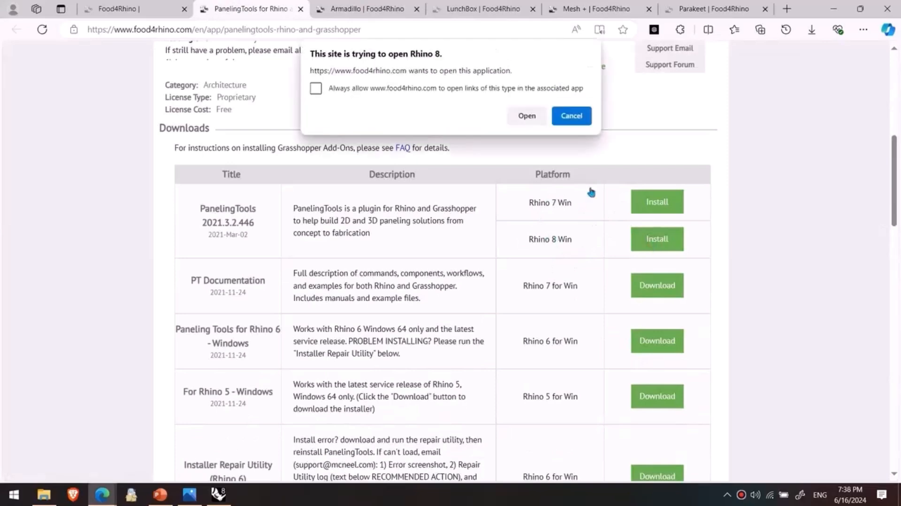
pyautogui.click(527, 116)
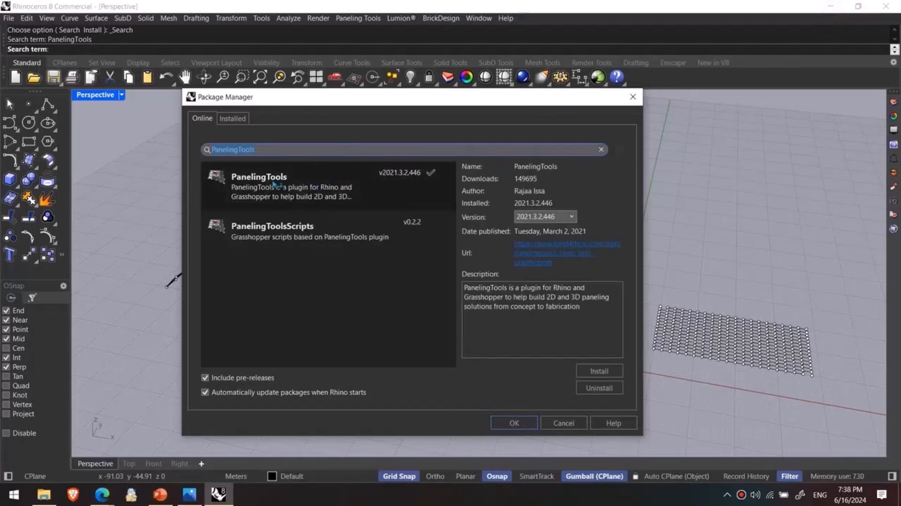
pyautogui.click(274, 184)
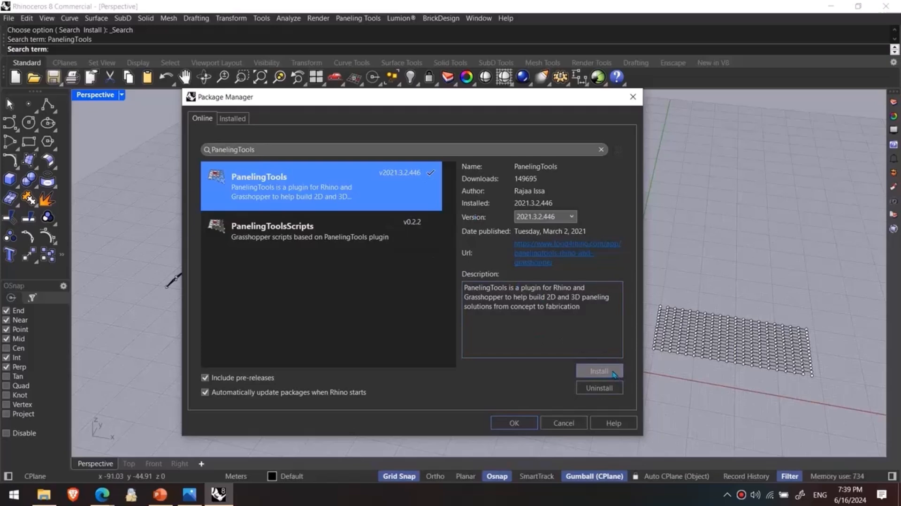
pyautogui.click(677, 356)
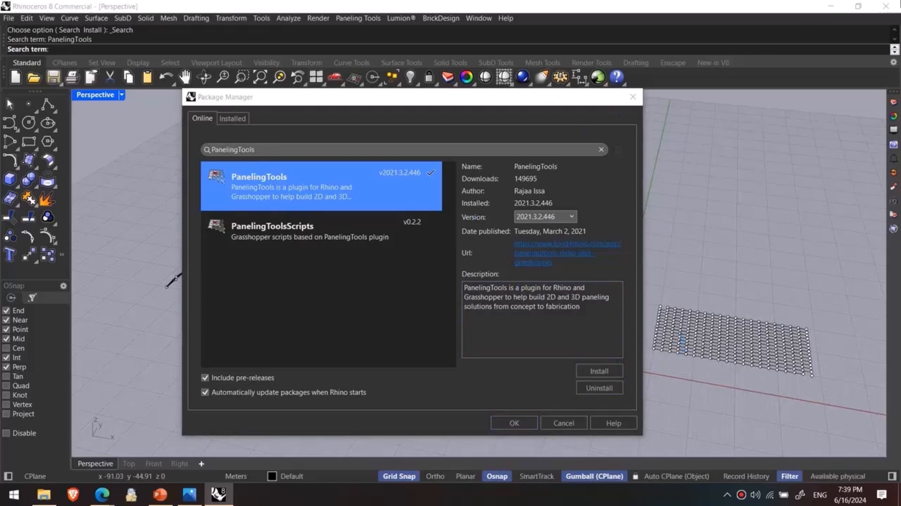
pyautogui.click(632, 96)
# - Delete the wavy surface with its hexagon paneling and all the point grids
pyautogui.scroll(-3, 563, 243)
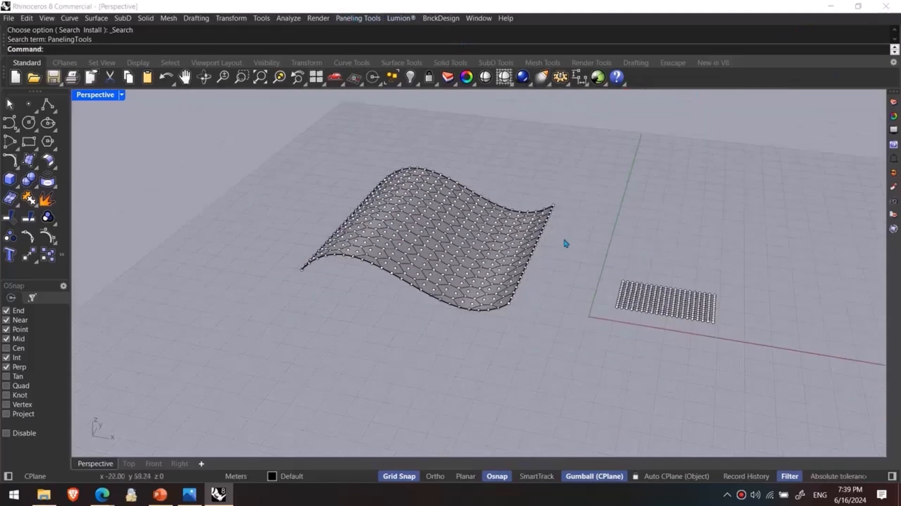
pyautogui.scroll(-5, 595, 251)
pyautogui.moveTo(733, 162); pyautogui.dragTo(341, 353)
pyautogui.press('Delete')
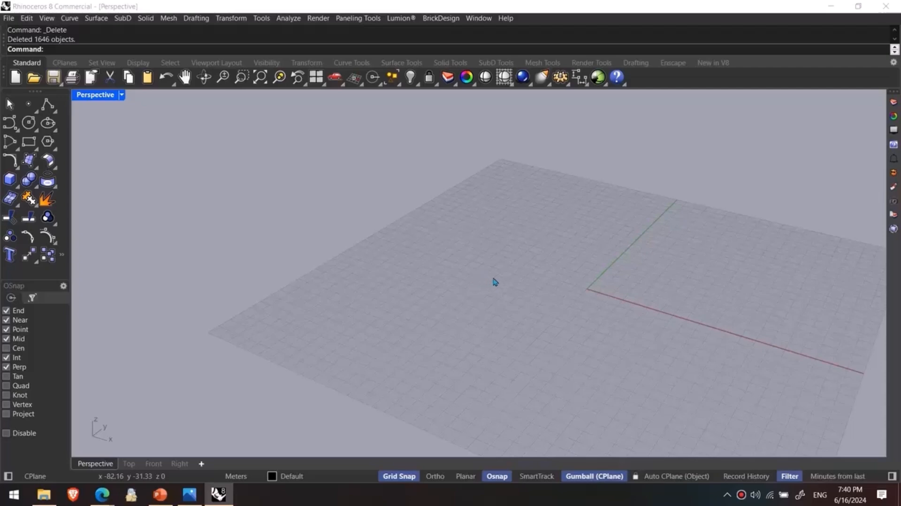
# - Draw a vertical rectangle about 90 m high, with its base edge on the ground plane beside the origin
pyautogui.moveTo(501, 266); pyautogui.dragTo(442, 252, button='right')
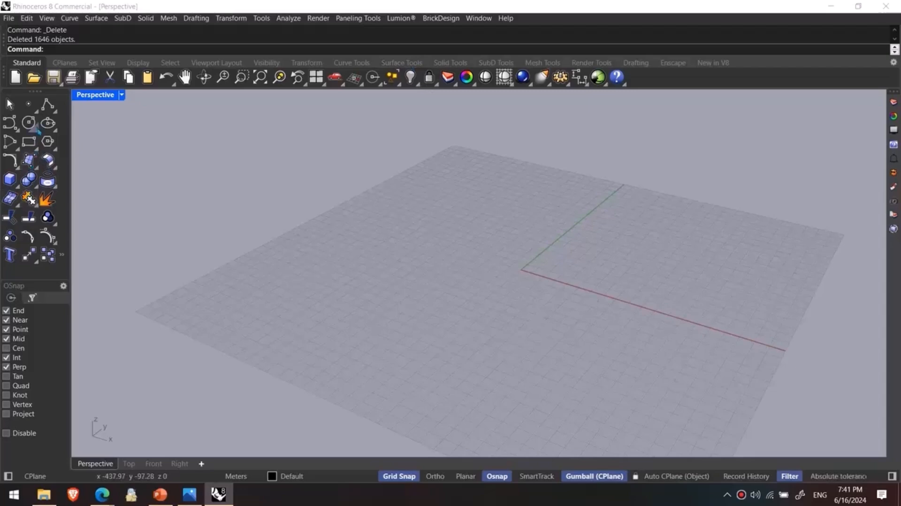
pyautogui.click(29, 141)
pyautogui.moveTo(212, 211); pyautogui.dragTo(346, 246, button='right')
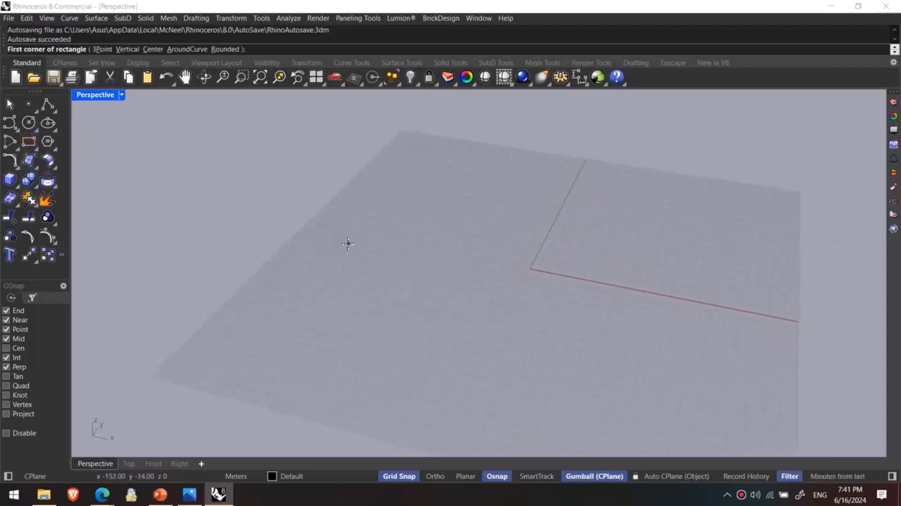
pyautogui.write('v')
pyautogui.press('Return')
pyautogui.click(390, 236)
pyautogui.click(491, 254)
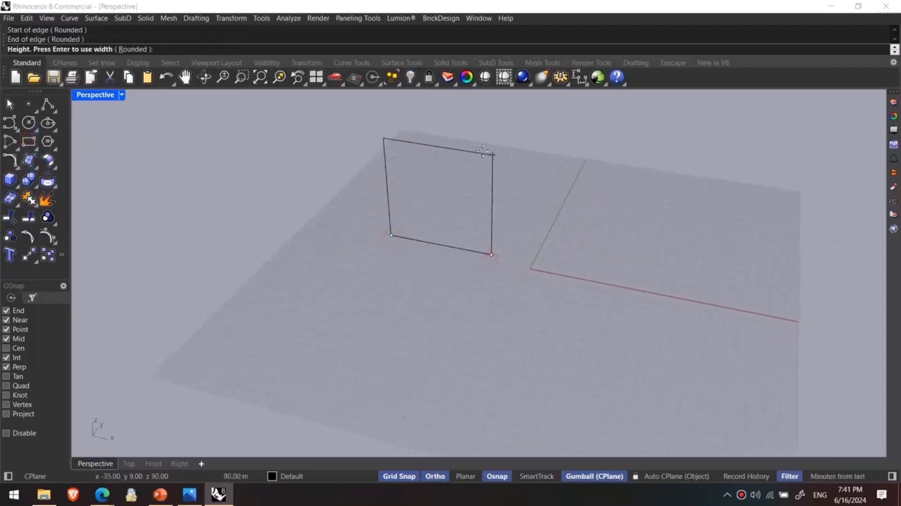
pyautogui.click(488, 147)
pyautogui.moveTo(488, 147)
pyautogui.mouseDown(button='right')
pyautogui.moveTo(480, 225)
pyautogui.moveTo(498, 215)
pyautogui.mouseUp(button='right')
# - Explode the vertical rectangle into separate edge curves
pyautogui.click(487, 221)
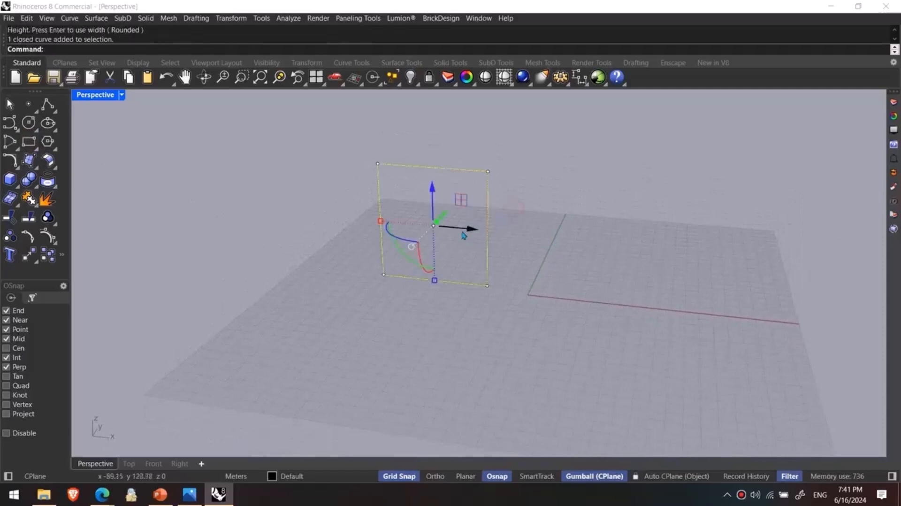
pyautogui.write('EX')
pyautogui.press('Return')
# - Try rebuilding the exploded edge curves, and undo the rebuild
pyautogui.write('Reb')
pyautogui.press('Return')
pyautogui.click(178, 256)
pyautogui.hotkey('ctrl', 'z')
# - Rebuild the exploded edge curves with a point count of 4
pyautogui.rightClick(326, 224)
pyautogui.doubleClick(245, 116)
pyautogui.write('4')
pyautogui.click(181, 256)
# - Turn on the control points of the edge curves and move inner points to bend all four edges
pyautogui.moveTo(425, 305); pyautogui.dragTo(390, 184, button='right')
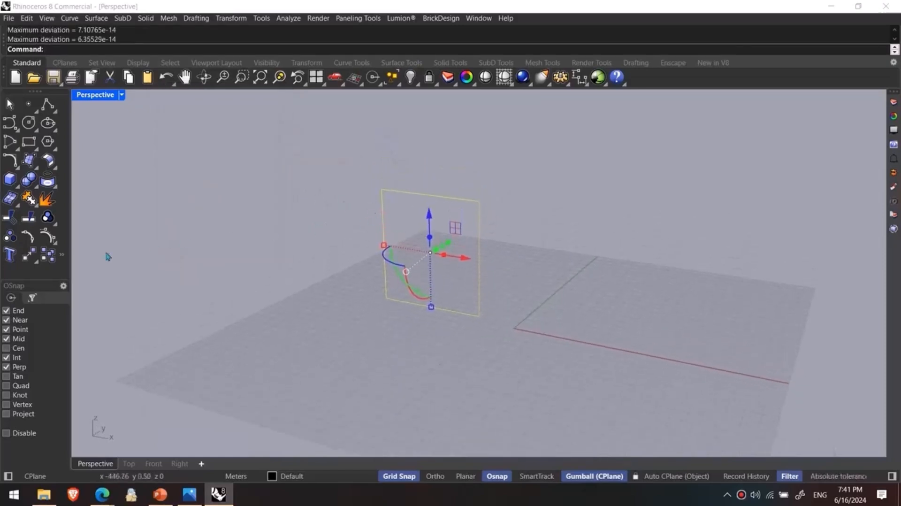
pyautogui.click(47, 234)
pyautogui.scroll(4, 364, 209)
pyautogui.moveTo(430, 147); pyautogui.dragTo(461, 219)
pyautogui.moveTo(453, 177); pyautogui.dragTo(419, 206)
pyautogui.moveTo(425, 382); pyautogui.dragTo(475, 330)
pyautogui.moveTo(379, 306)
pyautogui.mouseDown()
pyautogui.moveTo(406, 274)
pyautogui.moveTo(371, 301)
pyautogui.mouseUp()
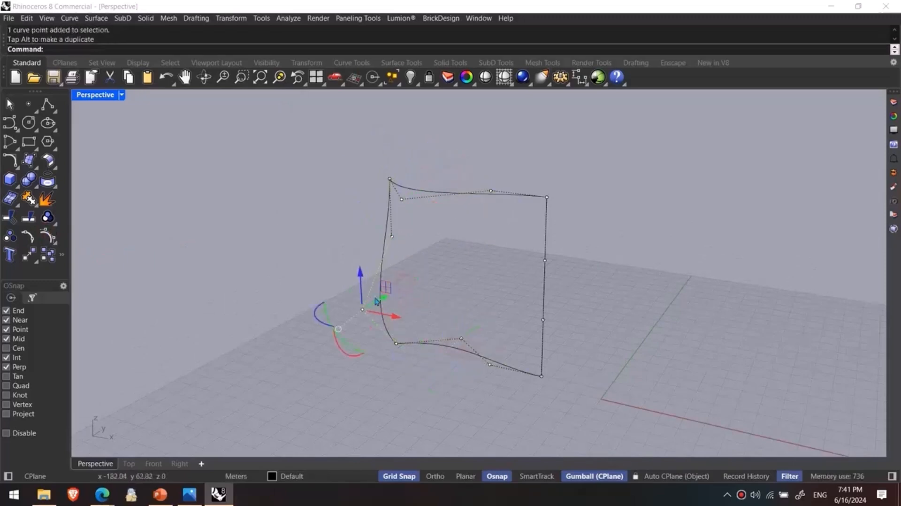
pyautogui.moveTo(526, 276); pyautogui.dragTo(541, 256)
pyautogui.press('Escape')
pyautogui.press('Escape')
# - Create a network surface from the four bent edge curves
pyautogui.write('Net')
pyautogui.press('Return')
pyautogui.moveTo(613, 154); pyautogui.dragTo(309, 387)
pyautogui.press('Return')
pyautogui.press('Return')
pyautogui.moveTo(392, 354); pyautogui.dragTo(374, 326, button='right')
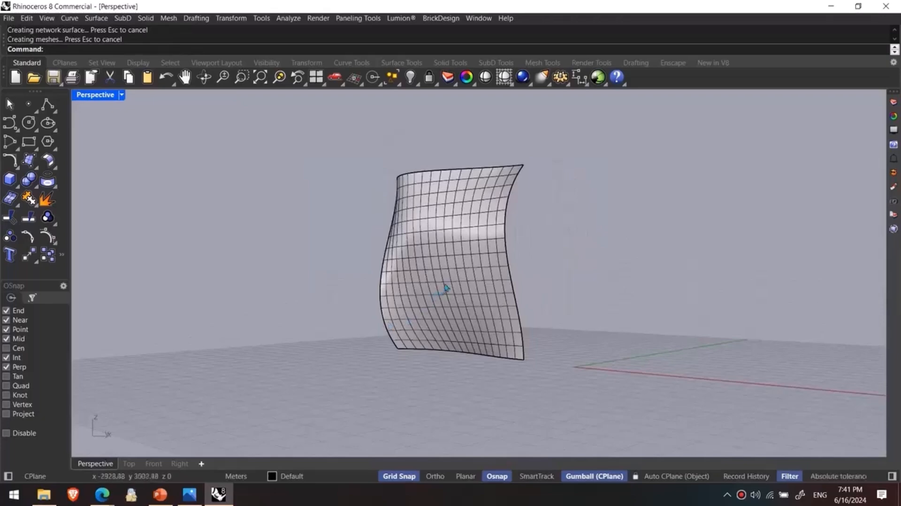
# - Rotate the upright network surface into a roughly horizontal position, and deselect it
pyautogui.moveTo(442, 294); pyautogui.dragTo(425, 315, button='right')
pyautogui.click(425, 314)
pyautogui.moveTo(425, 313); pyautogui.dragTo(316, 201)
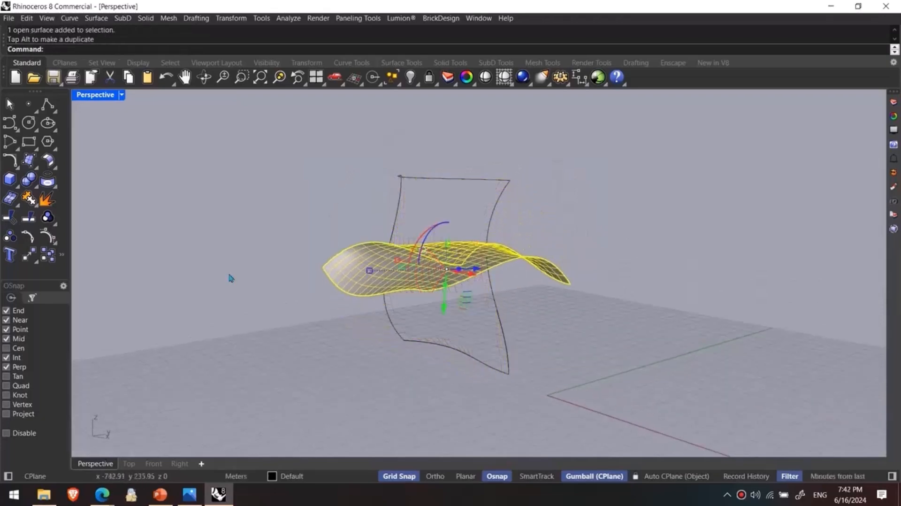
pyautogui.click(331, 336)
# - Select all curves with SelCrv and delete them
pyautogui.write('SelCrv')
pyautogui.press('Return')
pyautogui.press('Delete')
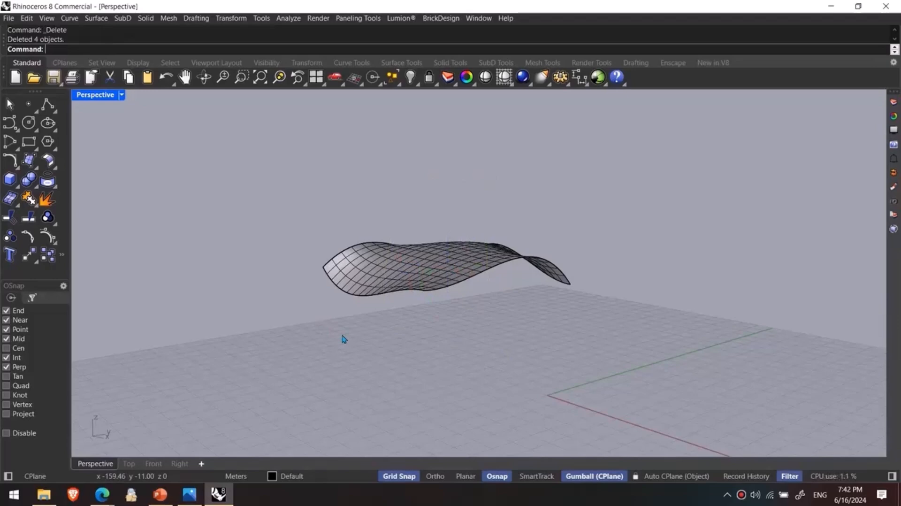
# - Turn off the display of surface isocurves in the network surface's object properties
pyautogui.moveTo(386, 297); pyautogui.dragTo(409, 313, button='right')
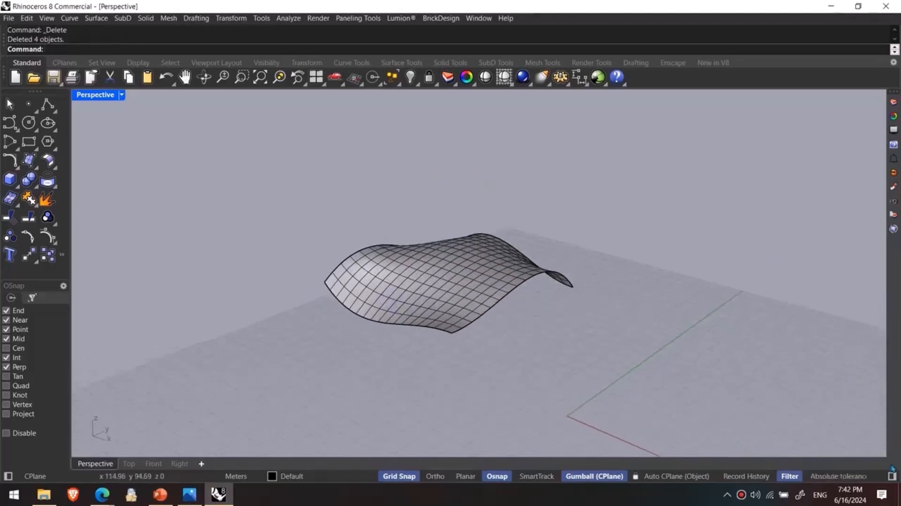
pyautogui.click(477, 304)
pyautogui.click(892, 476)
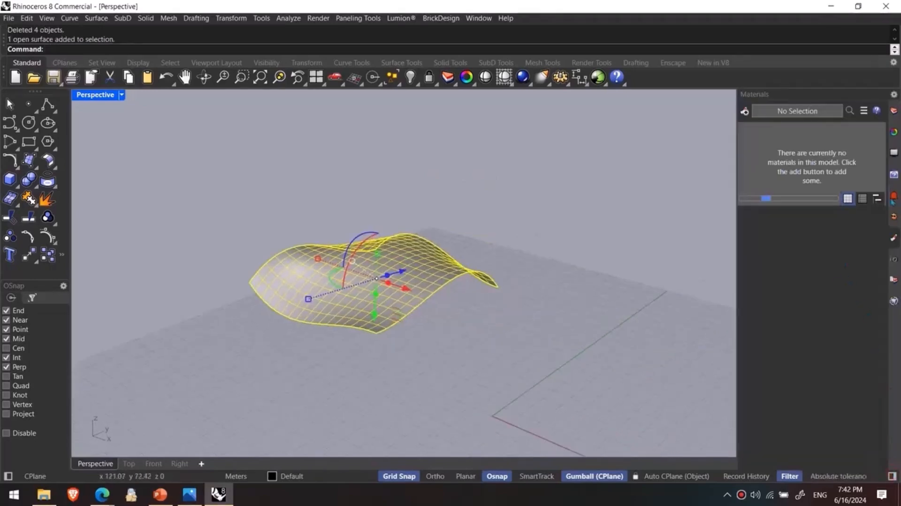
pyautogui.click(893, 152)
pyautogui.click(623, 340)
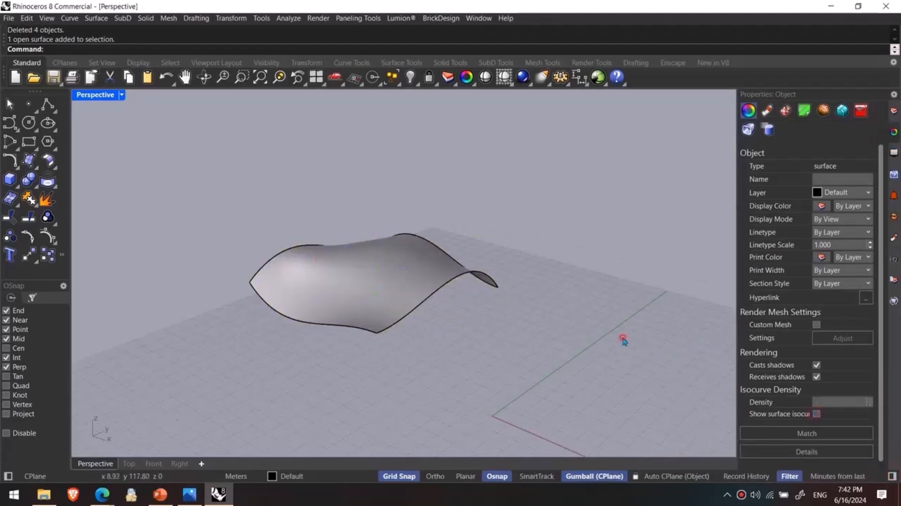
# - Move the free-form surface from its near corner to the origin, shift it slightly along the X axis, and deselect it
pyautogui.moveTo(476, 316); pyautogui.dragTo(521, 337, button='right')
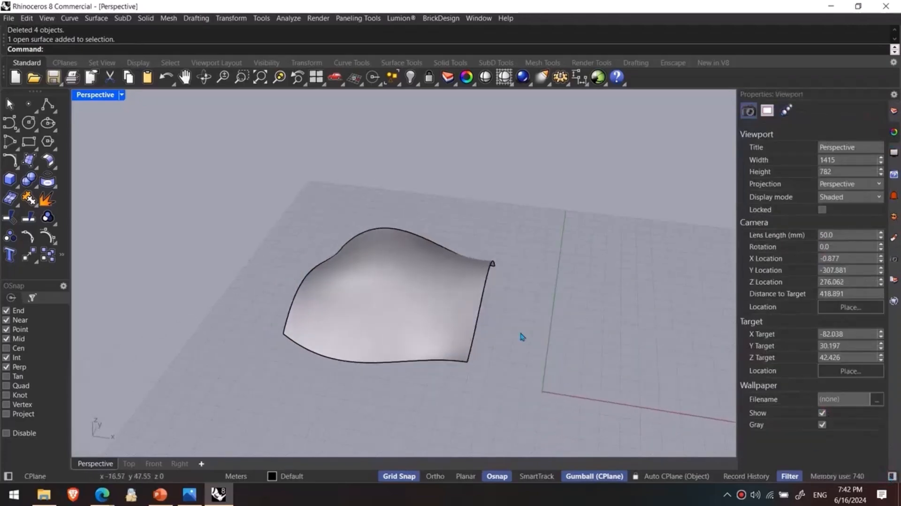
pyautogui.click(461, 261)
pyautogui.write('m')
pyautogui.press('Return')
pyautogui.click(466, 362)
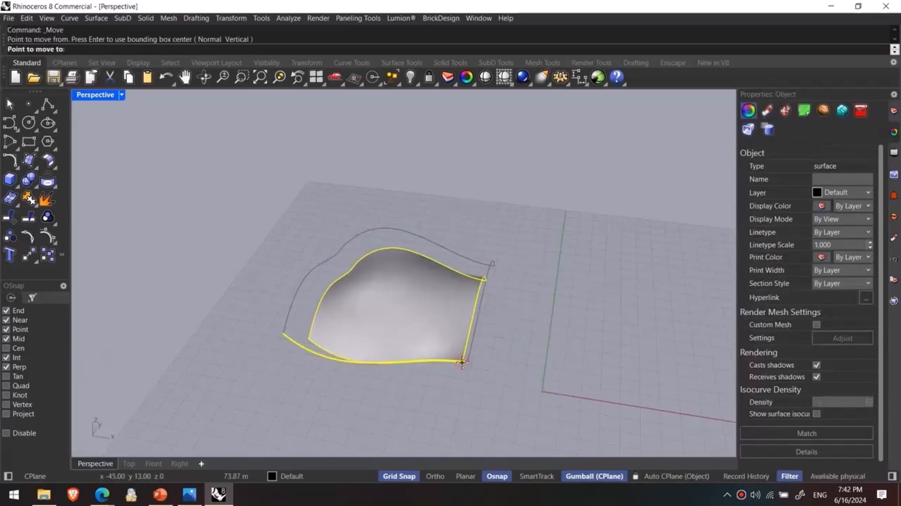
pyautogui.write('0')
pyautogui.press('Return')
pyautogui.scroll(3, 518, 343)
pyautogui.moveTo(484, 318); pyautogui.dragTo(453, 314)
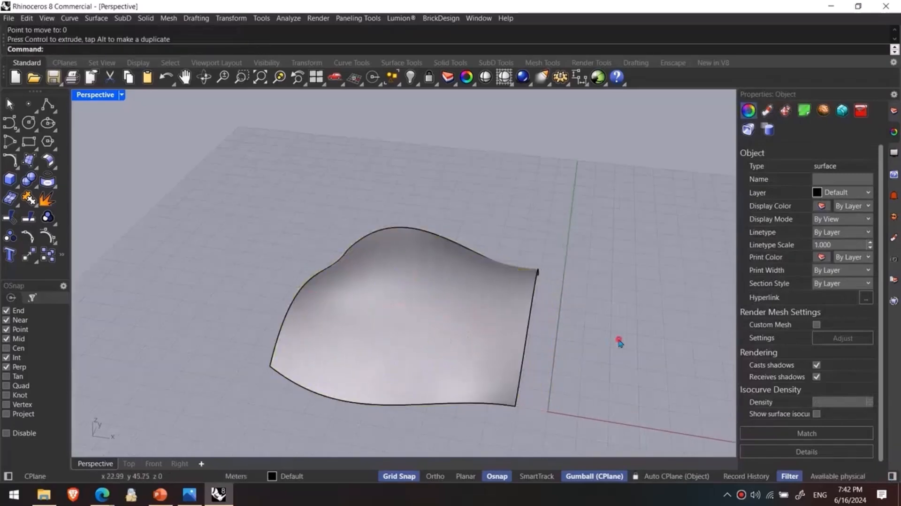
pyautogui.click(620, 343)
pyautogui.moveTo(620, 343); pyautogui.dragTo(578, 350, button='right')
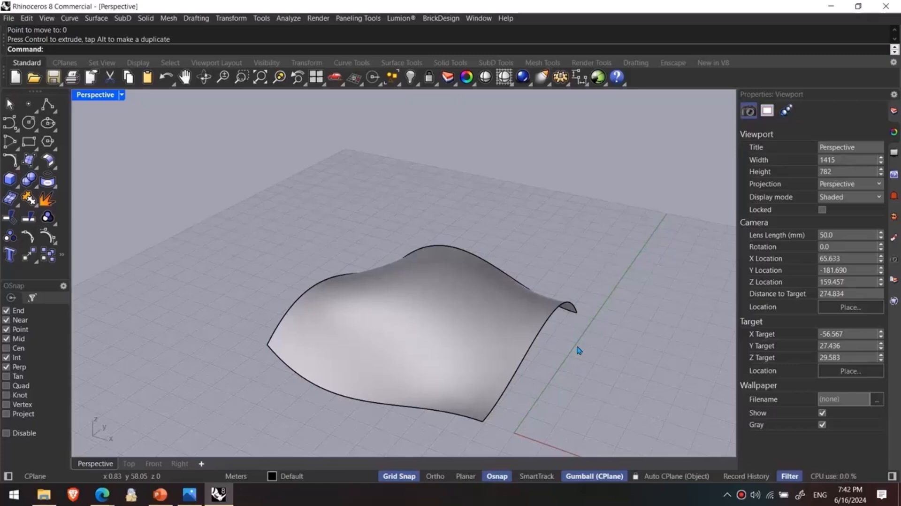
# - Create the UV boundary curve of the free-form surface with CreateUVCrv, and deselect it
pyautogui.write('CreateUVCrv')
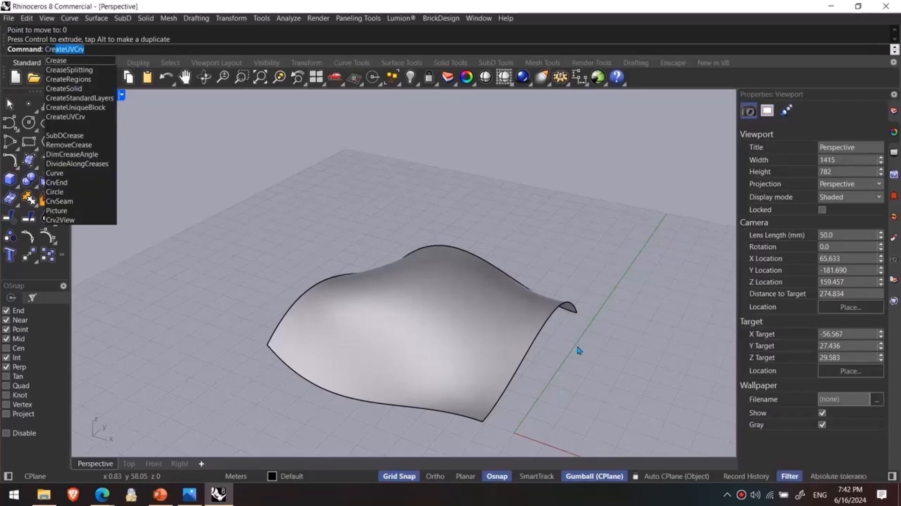
pyautogui.press('Return')
pyautogui.click(471, 329)
pyautogui.press('Return')
pyautogui.scroll(-4, 441, 292)
pyautogui.keyDown('shift'); pyautogui.moveTo(446, 295); pyautogui.dragTo(381, 258, button='right'); pyautogui.keyUp('shift')
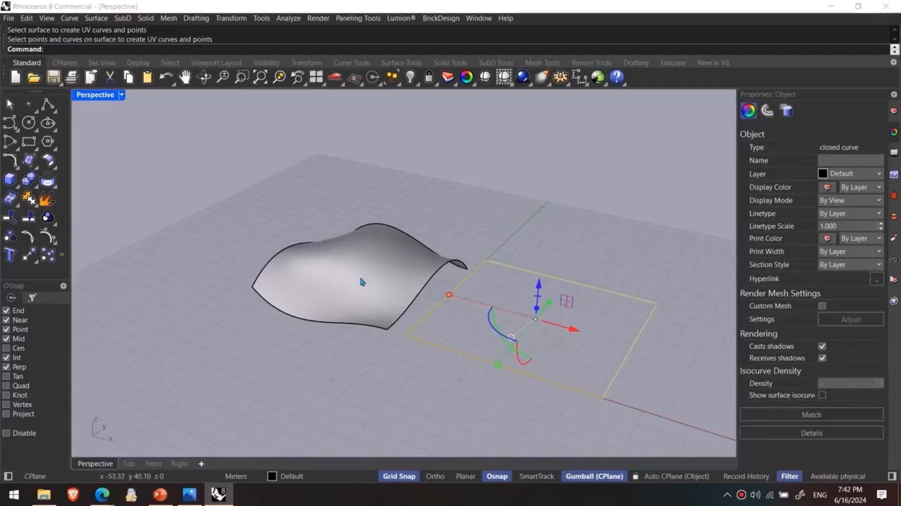
pyautogui.click(408, 367)
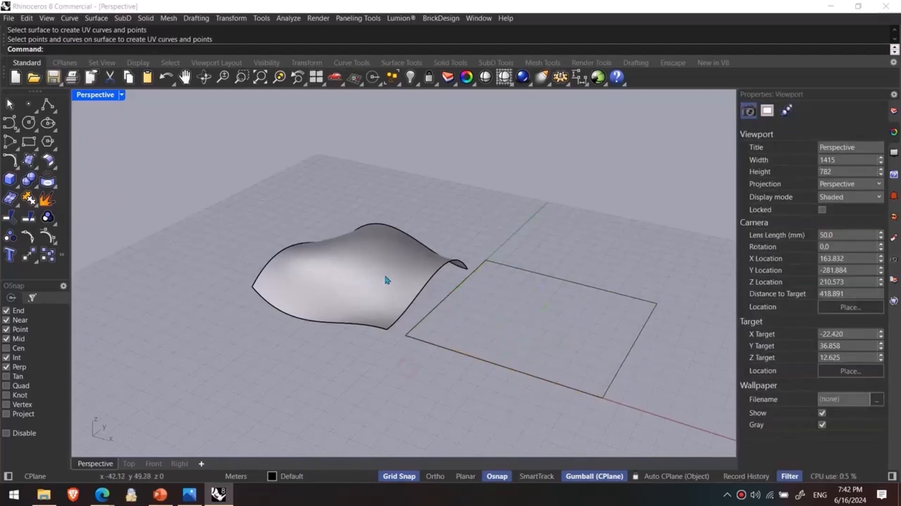
pyautogui.moveTo(368, 281); pyautogui.dragTo(396, 287, button='right')
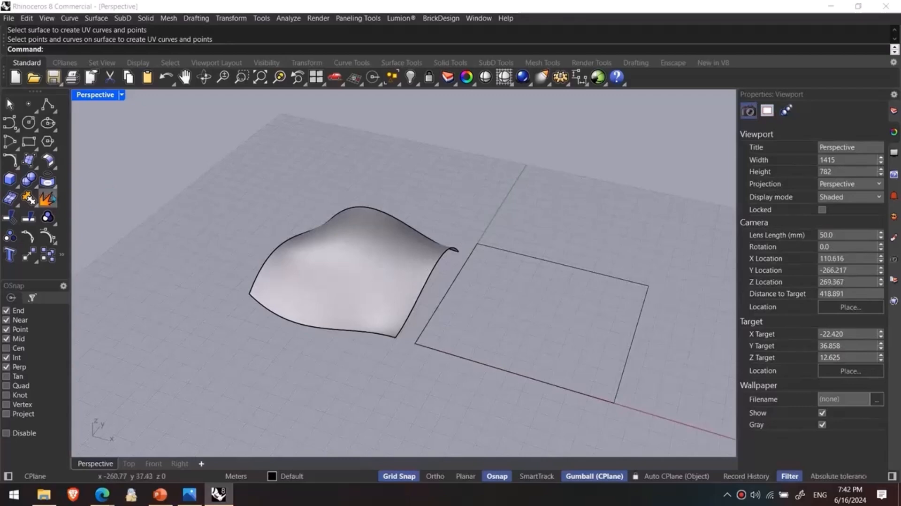
pyautogui.click(10, 178)
pyautogui.scroll(2, 505, 288)
pyautogui.click(504, 288)
pyautogui.click(543, 333)
pyautogui.click(547, 328)
pyautogui.moveTo(539, 359); pyautogui.dragTo(526, 318, button='right')
pyautogui.click(526, 318)
pyautogui.moveTo(520, 278); pyautogui.dragTo(520, 299)
pyautogui.click(553, 290)
pyautogui.moveTo(553, 290)
pyautogui.mouseDown(button='right')
pyautogui.moveTo(554, 263)
pyautogui.moveTo(554, 291)
pyautogui.mouseUp(button='right')
pyautogui.click(536, 323)
pyautogui.press('Delete')
# - Create a planar surface from the rectangular UV curve with PlanarSrf, and deselect it
pyautogui.moveTo(580, 330); pyautogui.dragTo(571, 375, button='right')
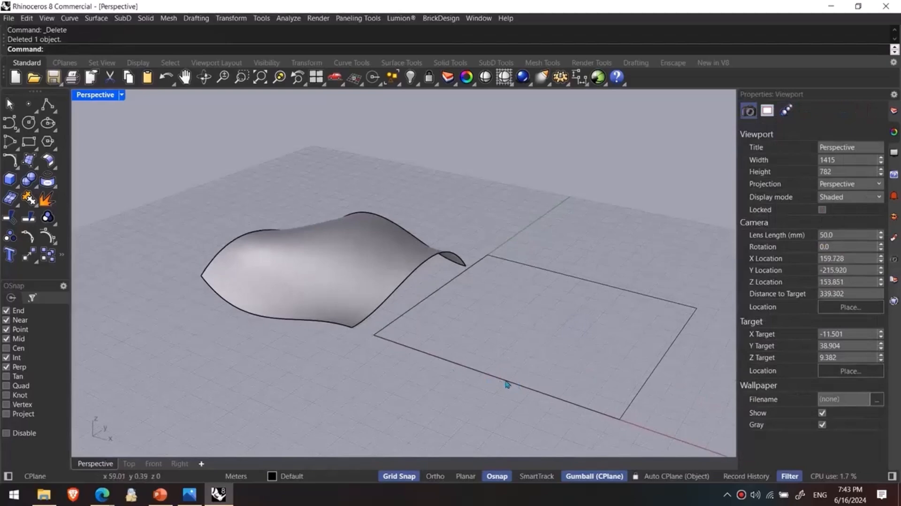
pyautogui.moveTo(526, 353); pyautogui.dragTo(475, 410)
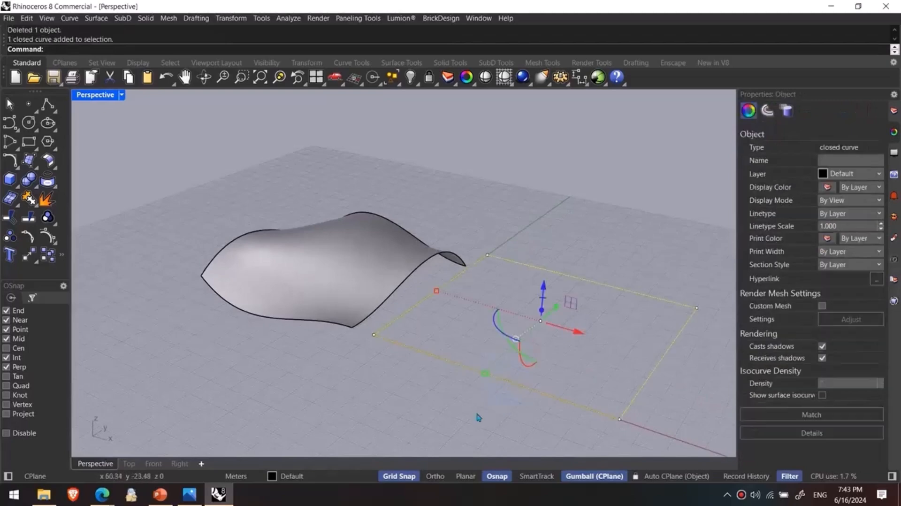
pyautogui.write('anarSrf')
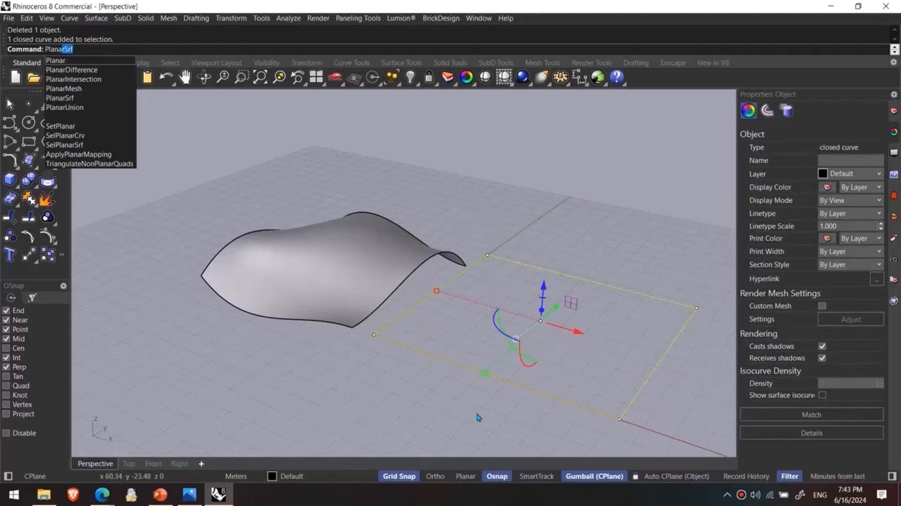
pyautogui.press('Return')
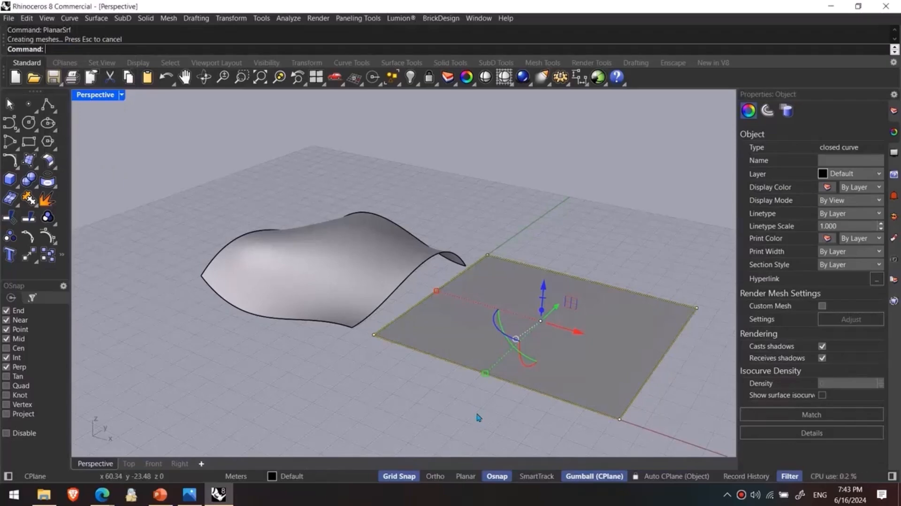
pyautogui.click(475, 410)
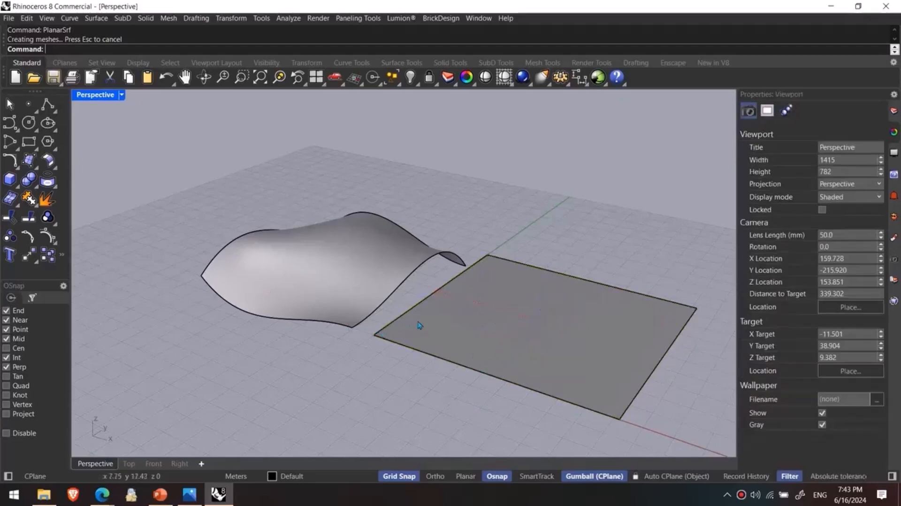
# - In the Top view, draw a square of about 11 × 11 m just below the planar surface
pyautogui.click(128, 463)
pyautogui.scroll(-3, 281, 389)
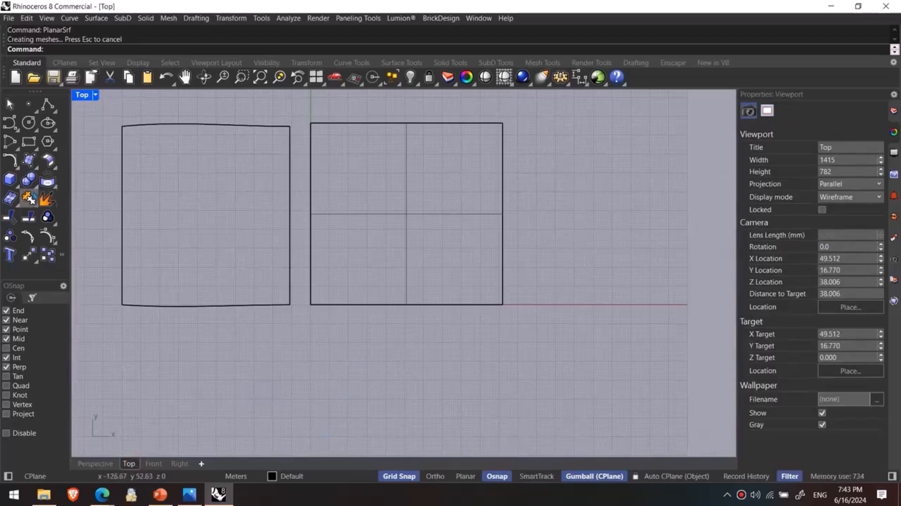
pyautogui.click(28, 141)
pyautogui.scroll(3, 296, 289)
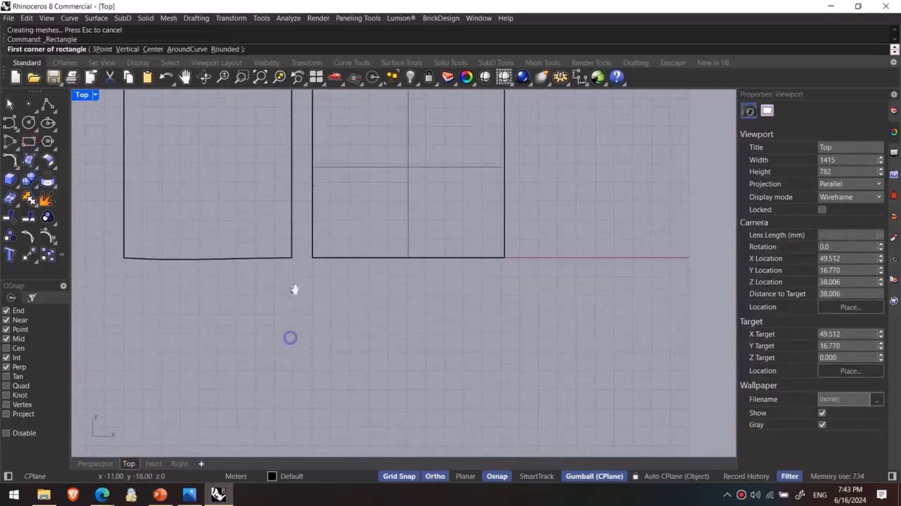
pyautogui.click(325, 276)
pyautogui.click(342, 308)
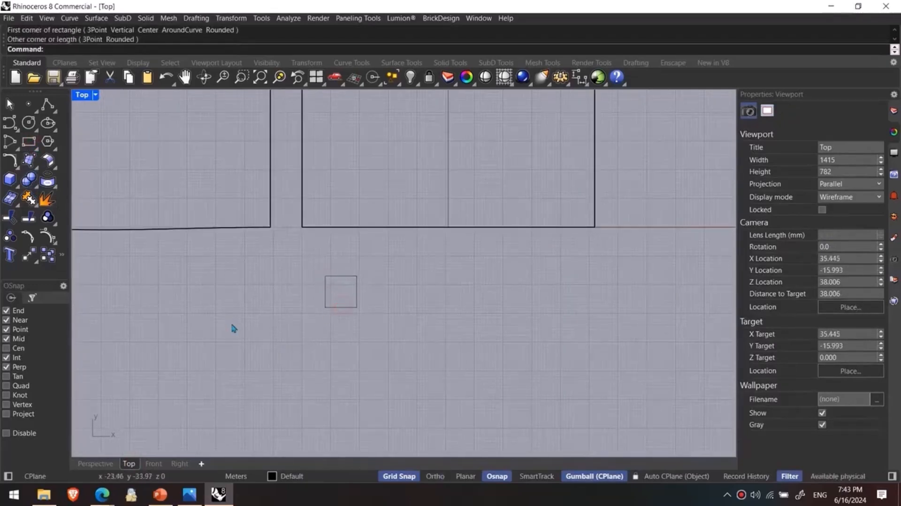
pyautogui.click(28, 122)
pyautogui.scroll(4, 302, 255)
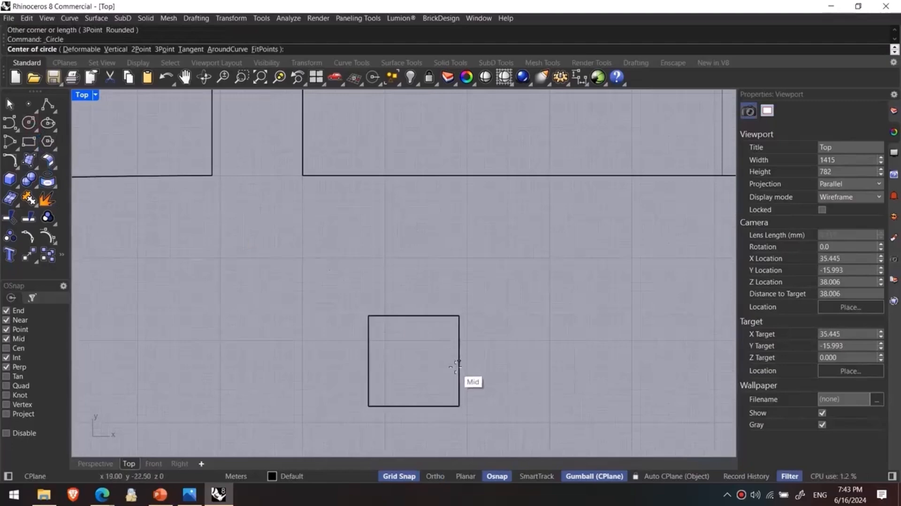
pyautogui.click(459, 361)
pyautogui.click(476, 364)
pyautogui.hotkey('ctrl', 'z')
# - Draw circles of radius 2 m centred on the midpoints of the square's right and upper sides
pyautogui.press('Return')
pyautogui.click(460, 361)
pyautogui.write('2')
pyautogui.press('Return')
pyautogui.press('Return')
pyautogui.click(413, 315)
pyautogui.write('2')
# - Draw circles of radius 2 m centred on the midpoints of the square's left and lower sides
pyautogui.press('Return')
pyautogui.press('Return')
pyautogui.click(368, 361)
pyautogui.write('2')
pyautogui.press('Return')
pyautogui.press('Return')
pyautogui.click(406, 406)
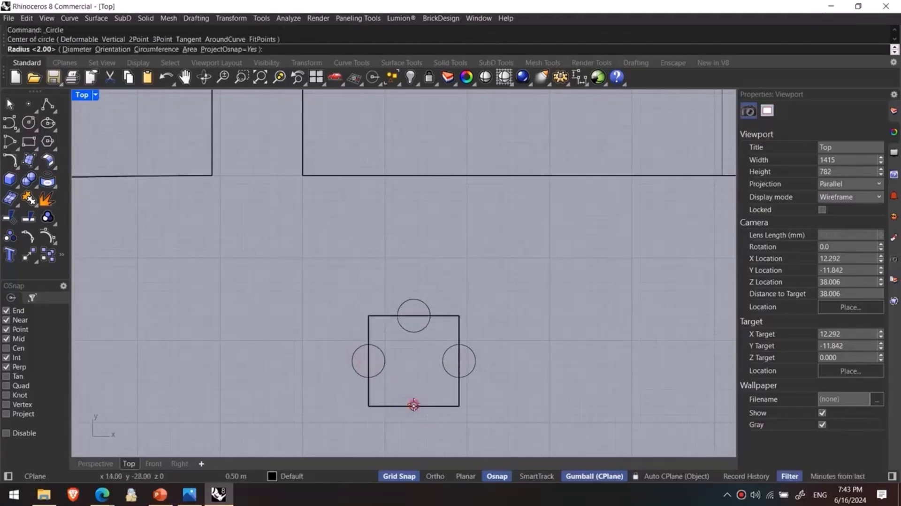
pyautogui.press('Return')
# - Trim the square and circles to leave a half-round notch in each side, and join the pieces into one closed curve
pyautogui.moveTo(500, 287); pyautogui.dragTo(304, 424)
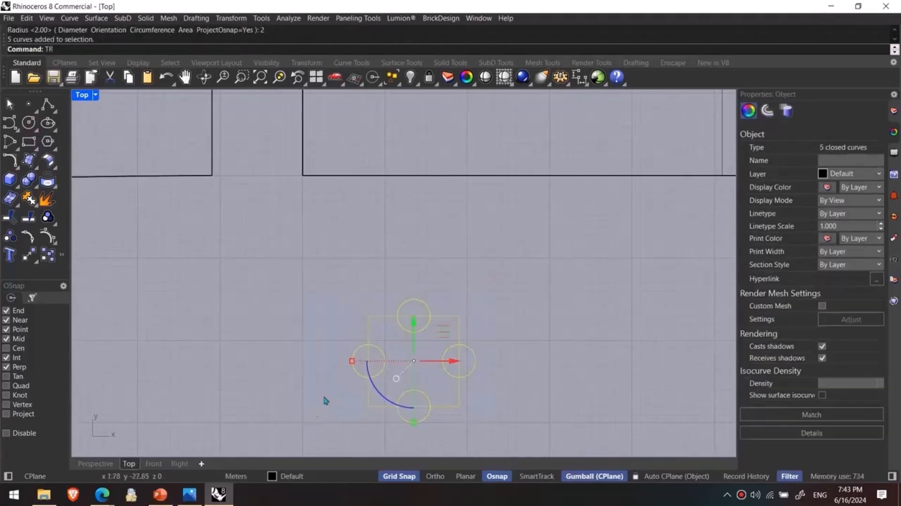
pyautogui.hotkey('ctrl', 't')
pyautogui.click(405, 303)
pyautogui.click(375, 357)
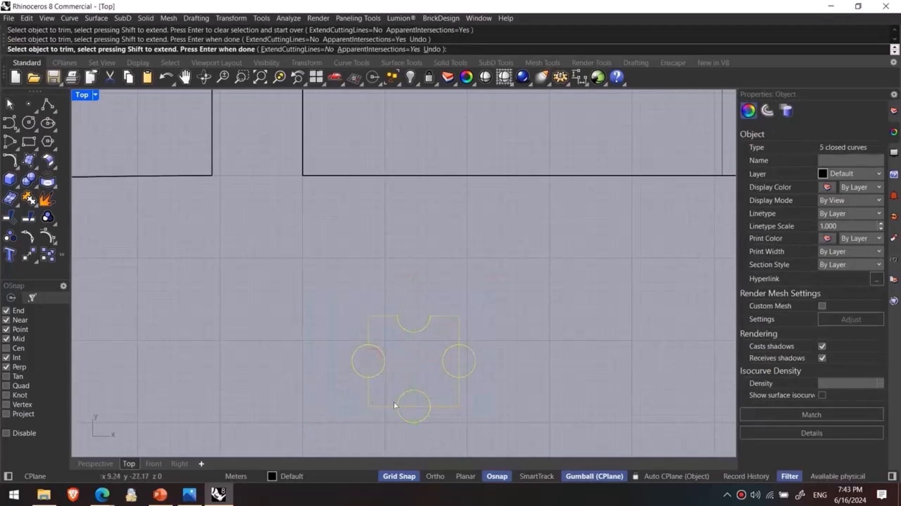
pyautogui.click(369, 364)
pyautogui.click(411, 420)
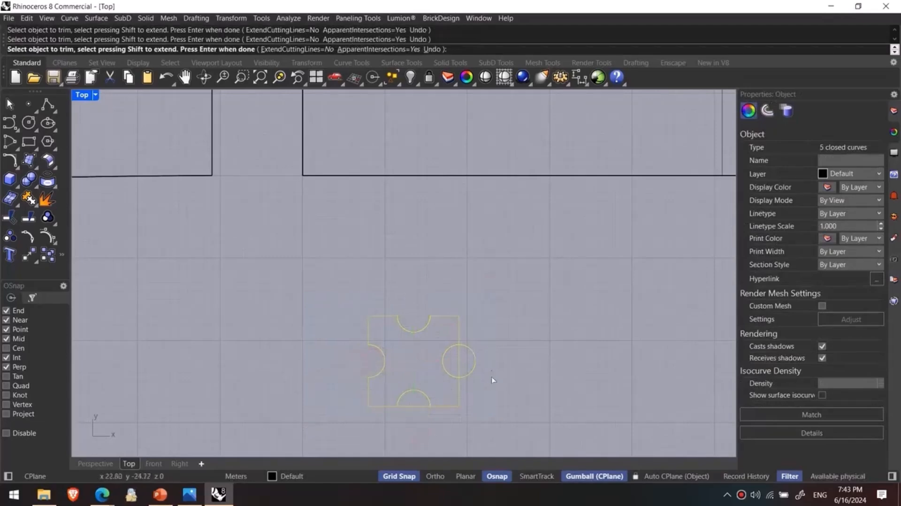
pyautogui.click(473, 362)
pyautogui.press('Return')
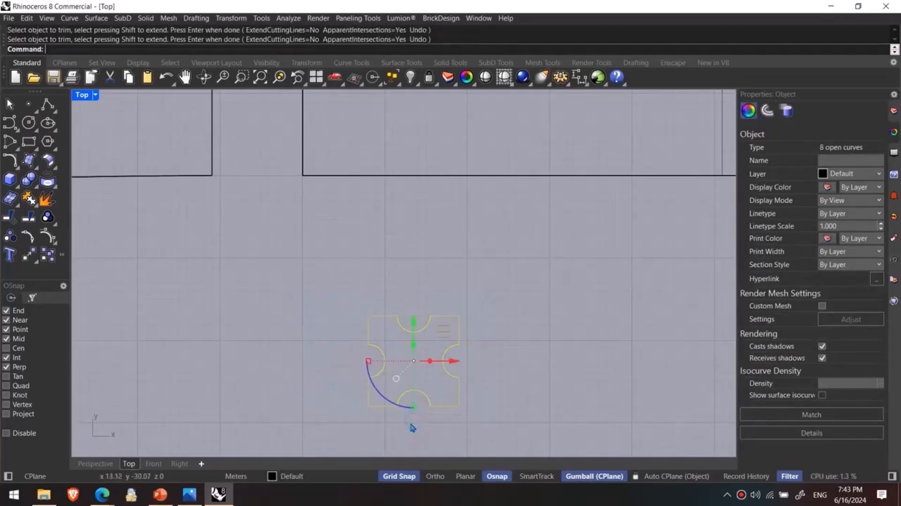
pyautogui.hotkey('ctrl', 'j')
# - In the Perspective view, extrude the notched closed curve 2 m upward as a solid with ExtrudeCrv, and deselect it
pyautogui.click(95, 463)
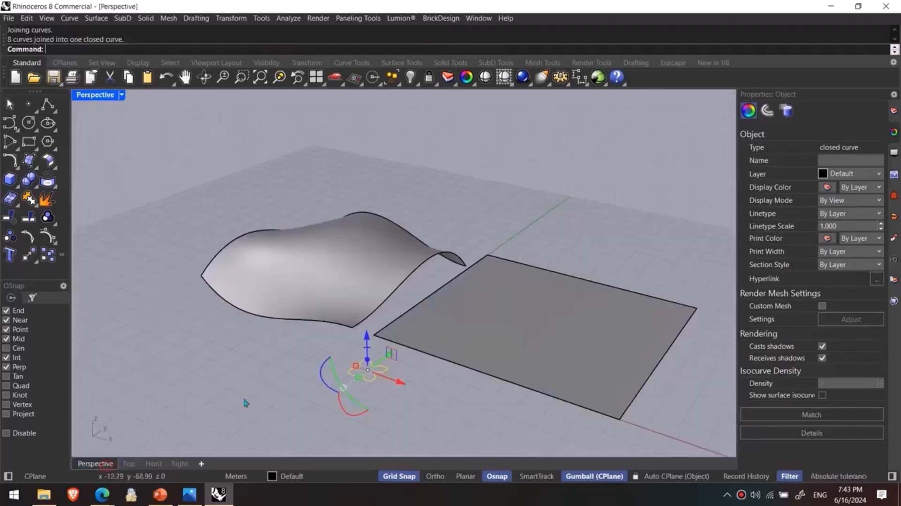
pyautogui.keyDown('shift'); pyautogui.moveTo(352, 357); pyautogui.dragTo(344, 351, button='right'); pyautogui.keyUp('shift')
pyautogui.write('EXtrudeCrv')
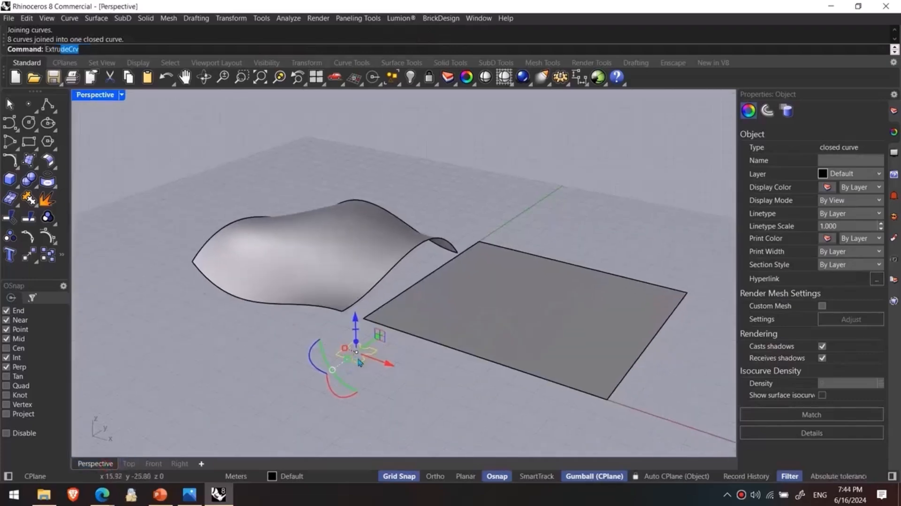
pyautogui.press('Return')
pyautogui.scroll(5, 437, 416)
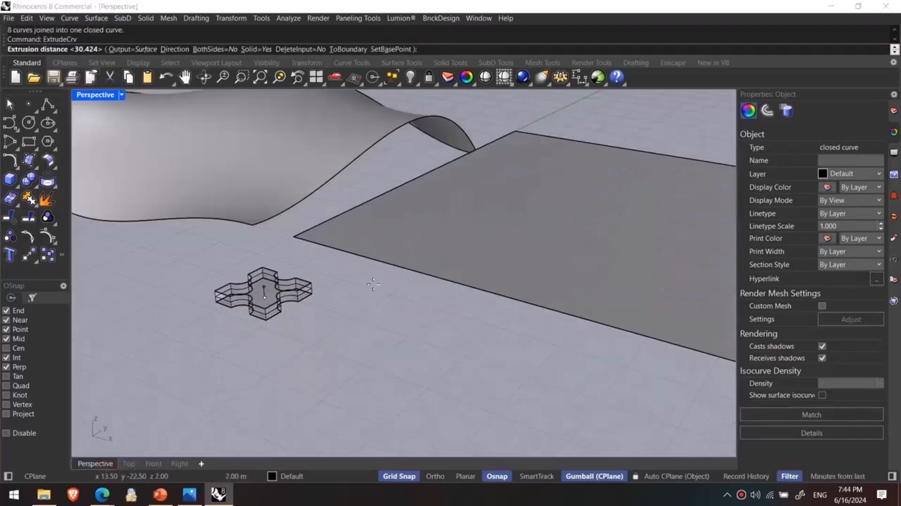
pyautogui.click(372, 283)
pyautogui.click(329, 341)
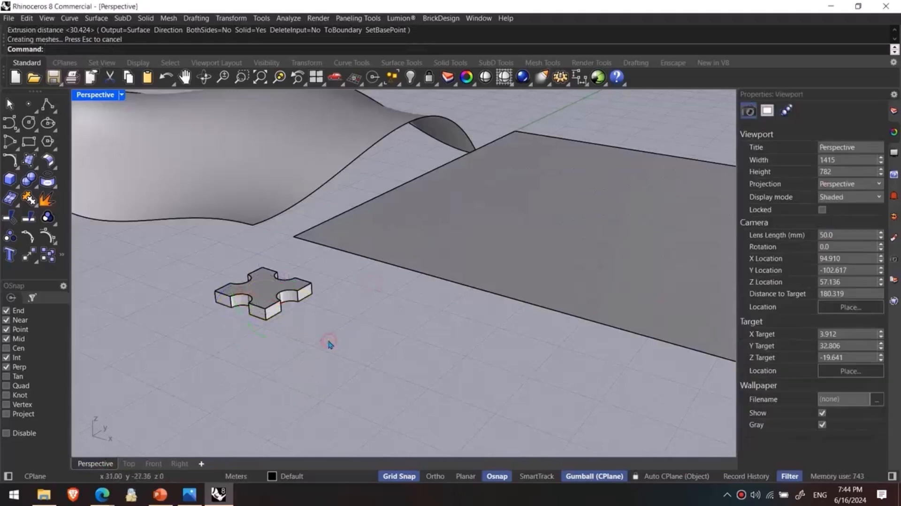
# - Move the notched solid from its bottom corner onto the planar surface's corner at the origin, and deselect it
pyautogui.click(272, 299)
pyautogui.moveTo(272, 300); pyautogui.dragTo(282, 338, button='right')
pyautogui.write('m')
pyautogui.press('Return')
pyautogui.click(276, 364)
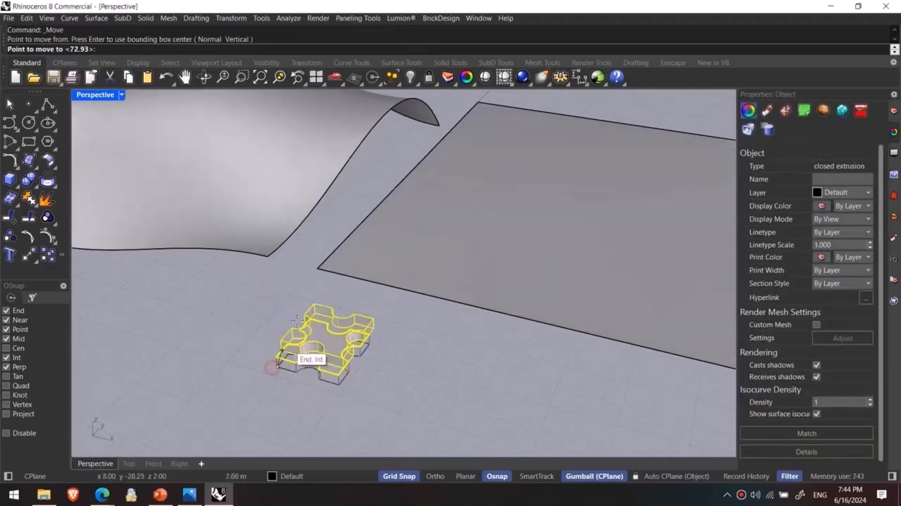
pyautogui.click(319, 266)
pyautogui.click(254, 317)
pyautogui.scroll(-10, 247, 330)
pyautogui.moveTo(248, 329); pyautogui.dragTo(272, 358, button='right')
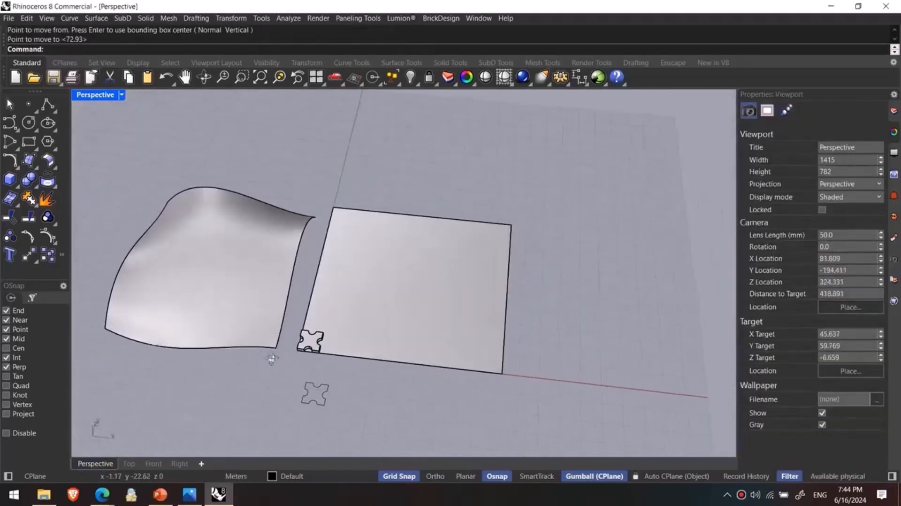
# - Start a rectangular array of the notched solid with 14 copies in X and 14 in Y
pyautogui.scroll(7, 312, 355)
pyautogui.click(308, 334)
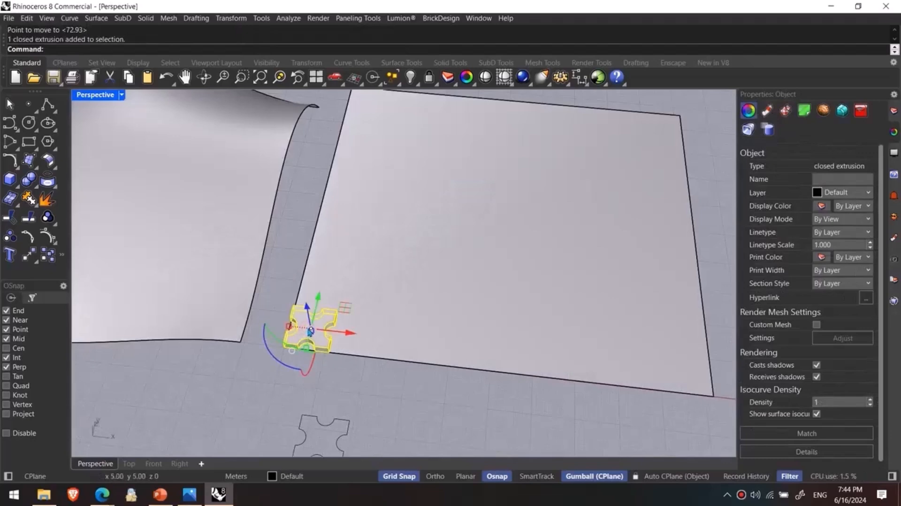
pyautogui.scroll(-3, 342, 342)
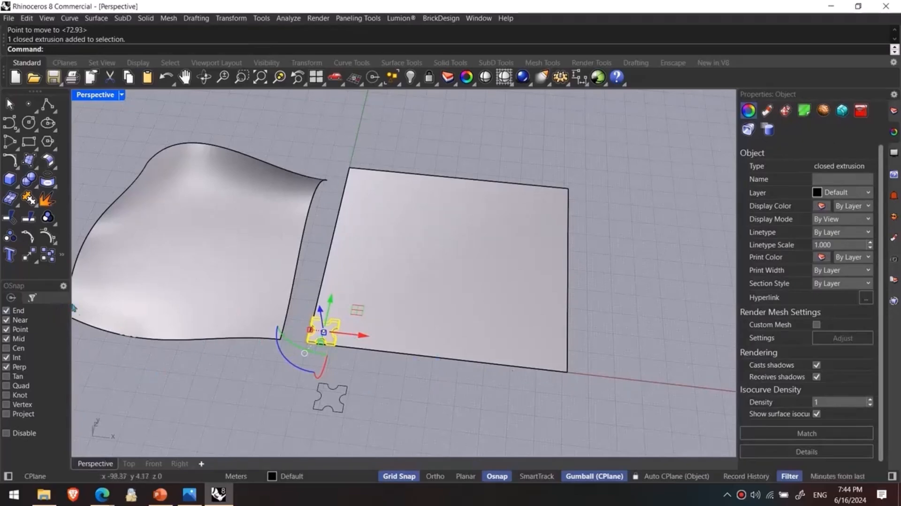
pyautogui.click(61, 254)
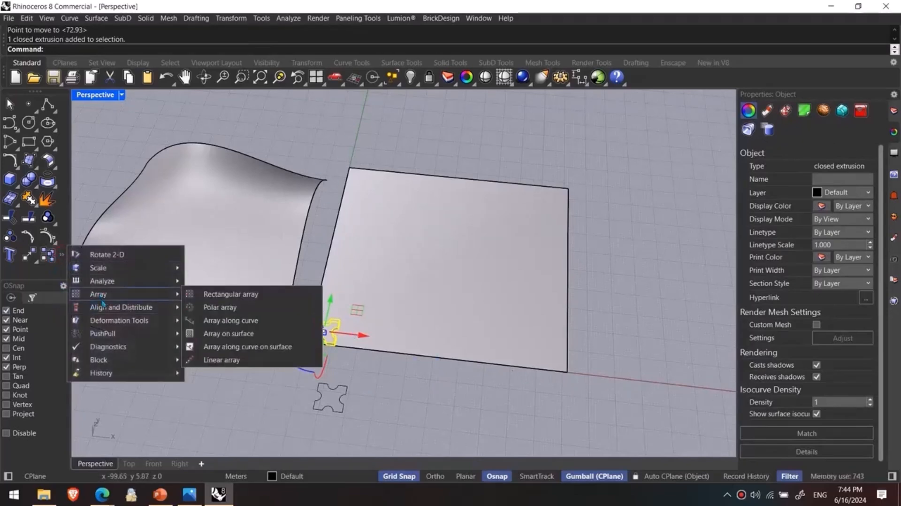
pyautogui.moveTo(98, 294)
pyautogui.click(237, 294)
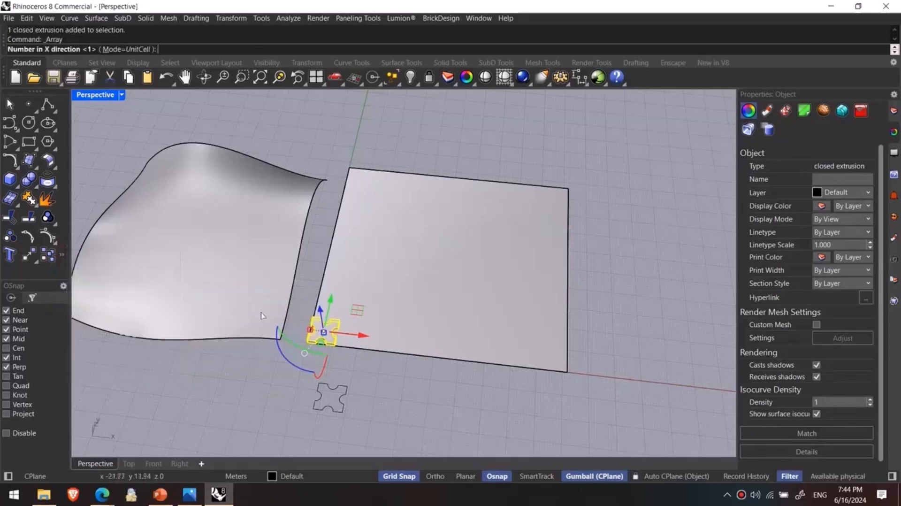
pyautogui.write('14')
pyautogui.press('Return')
pyautogui.write('14')
pyautogui.press('Return')
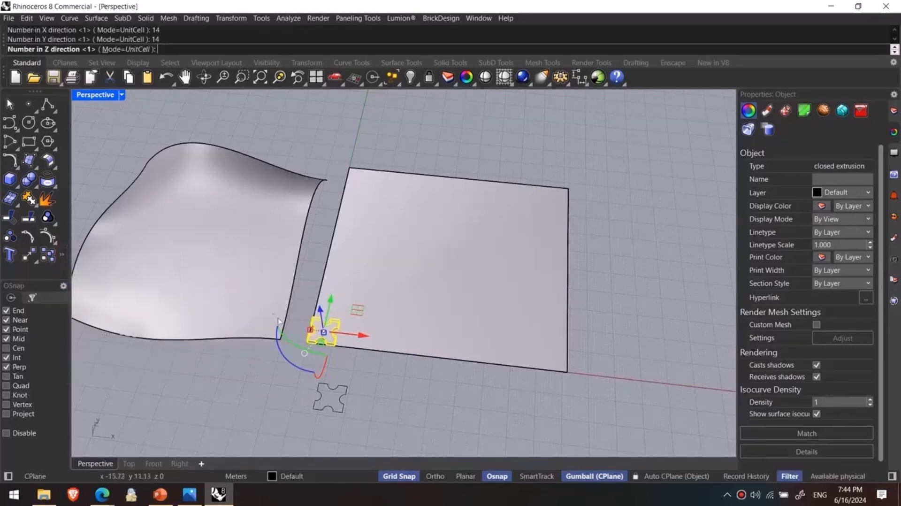
# - Complete the notched solid's 14 by 14 array with a single level in Z and a unit cell of 11 m by 11 m
pyautogui.click(301, 347)
pyautogui.moveTo(348, 359); pyautogui.dragTo(334, 307, button='right')
pyautogui.scroll(10, 332, 278)
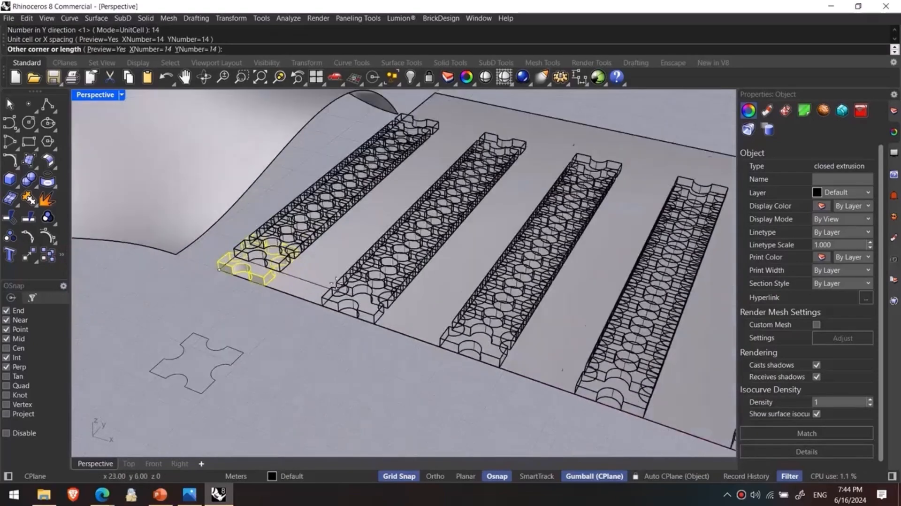
pyautogui.click(274, 250)
pyautogui.scroll(-10, 315, 288)
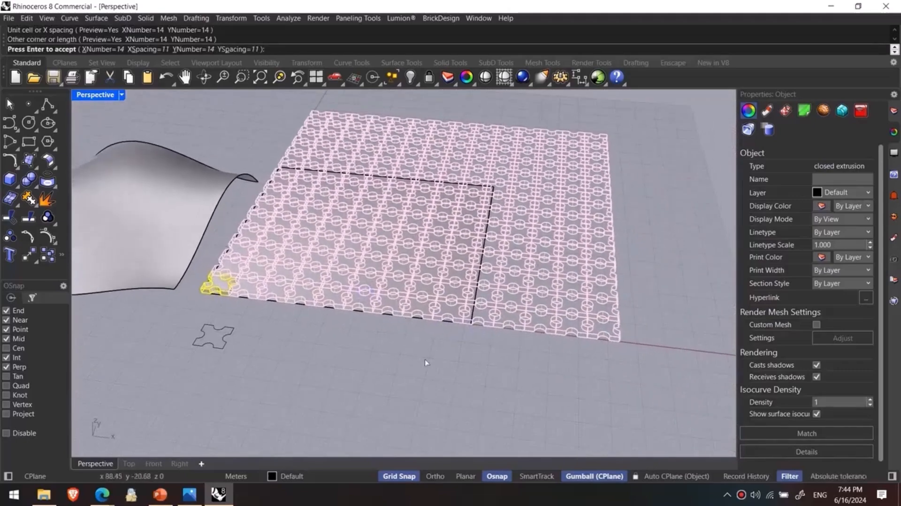
pyautogui.rightClick(424, 361)
pyautogui.click(424, 368)
# - Select all the arrayed solids and scale them in X with Scale1D from the origin corner to match the planar surface's X extent
pyautogui.moveTo(408, 369); pyautogui.dragTo(393, 361, button='right')
pyautogui.scroll(-4, 393, 362)
pyautogui.moveTo(352, 157); pyautogui.dragTo(550, 371)
pyautogui.keyDown('shift'); pyautogui.moveTo(255, 169); pyautogui.dragTo(397, 329); pyautogui.keyUp('shift')
pyautogui.moveTo(335, 337); pyautogui.dragTo(349, 370, button='right')
pyautogui.write('Scale')
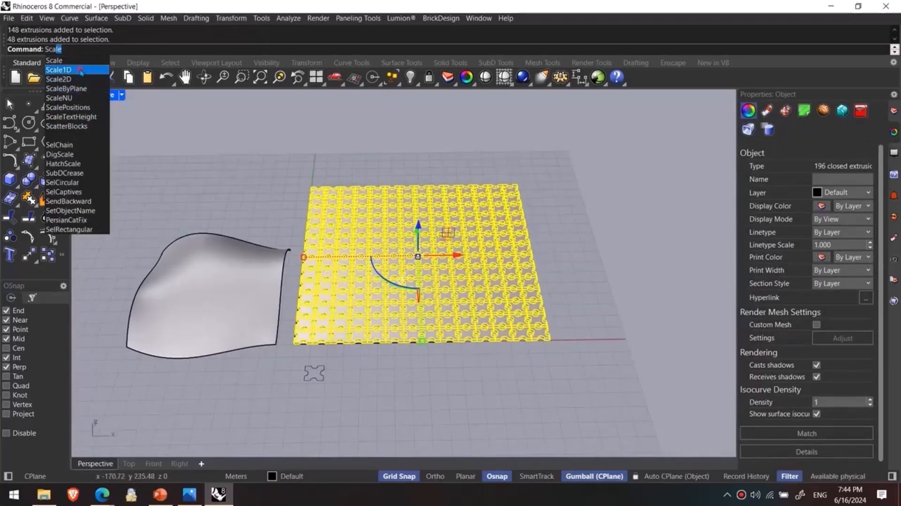
pyautogui.click(81, 71)
pyautogui.scroll(3, 319, 371)
pyautogui.click(318, 368)
pyautogui.scroll(-2, 282, 364)
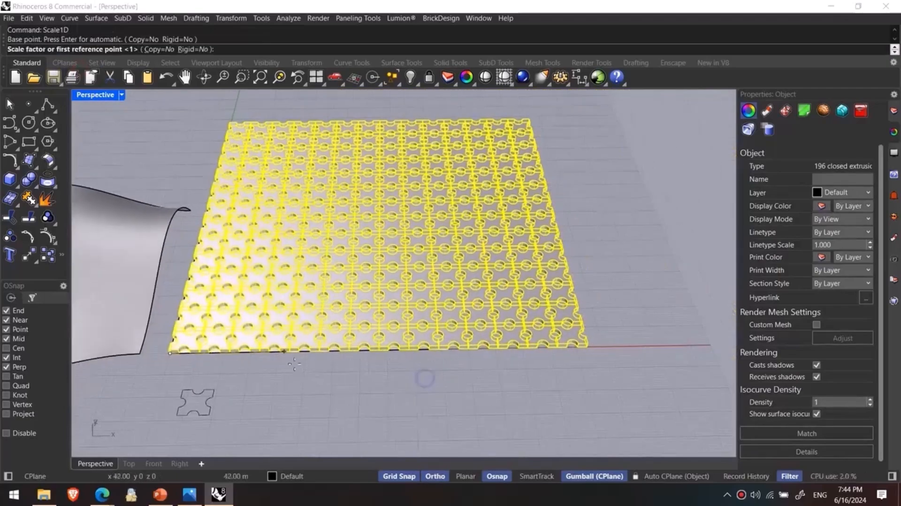
pyautogui.click(586, 346)
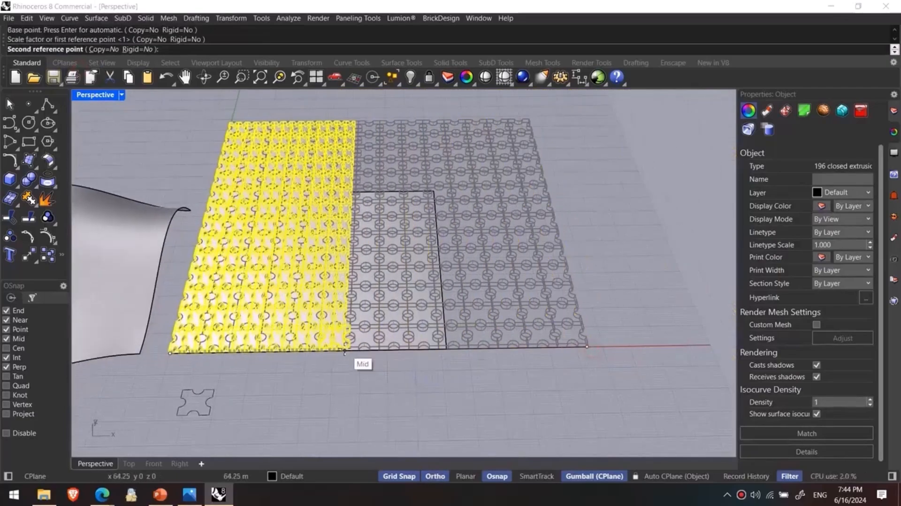
pyautogui.scroll(5, 467, 355)
pyautogui.click(471, 354)
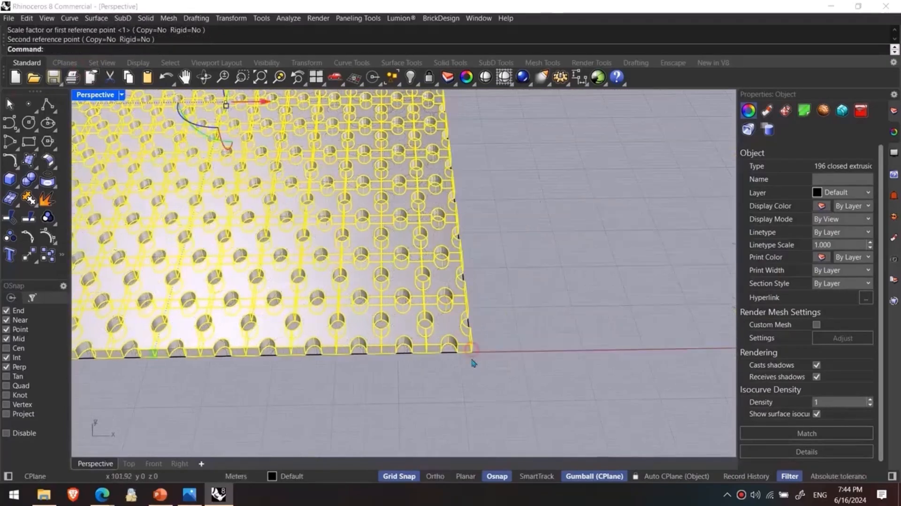
# - Scale the arrayed solids in Y with Scale1D to match the planar surface's Y extent, group them, and deselect the group
pyautogui.scroll(-6, 472, 357)
pyautogui.press('Return')
pyautogui.click(260, 322)
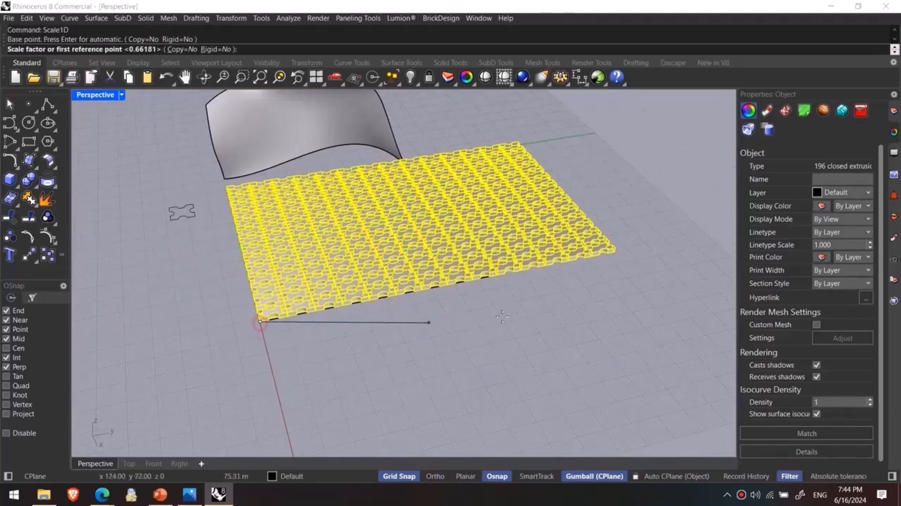
pyautogui.scroll(5, 454, 322)
pyautogui.click(624, 245)
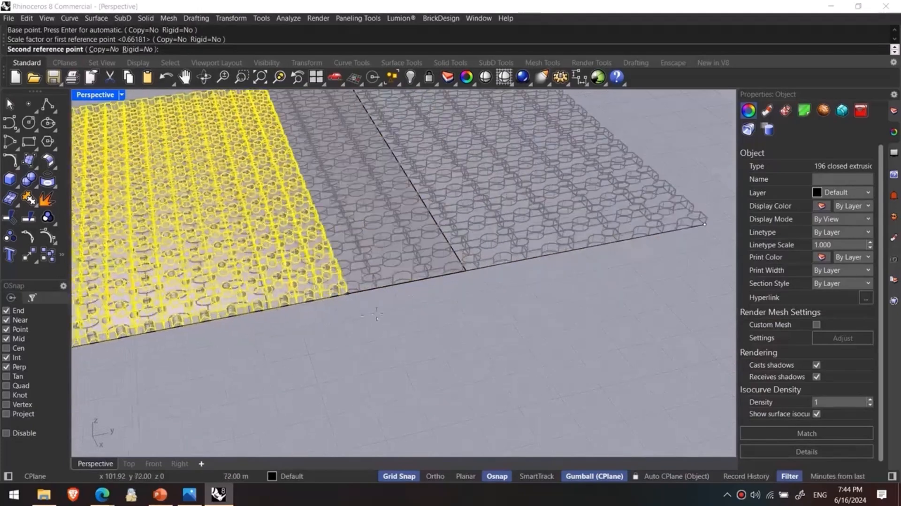
pyautogui.scroll(3, 358, 316)
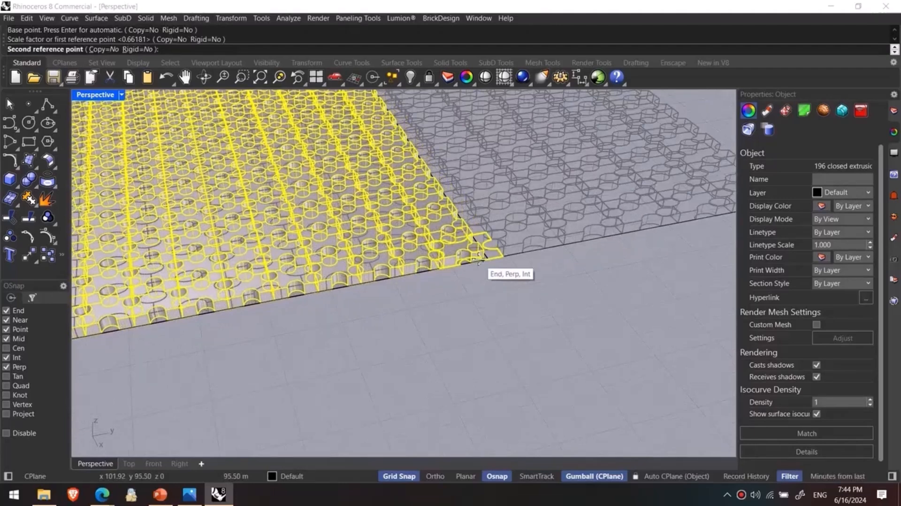
pyautogui.click(478, 259)
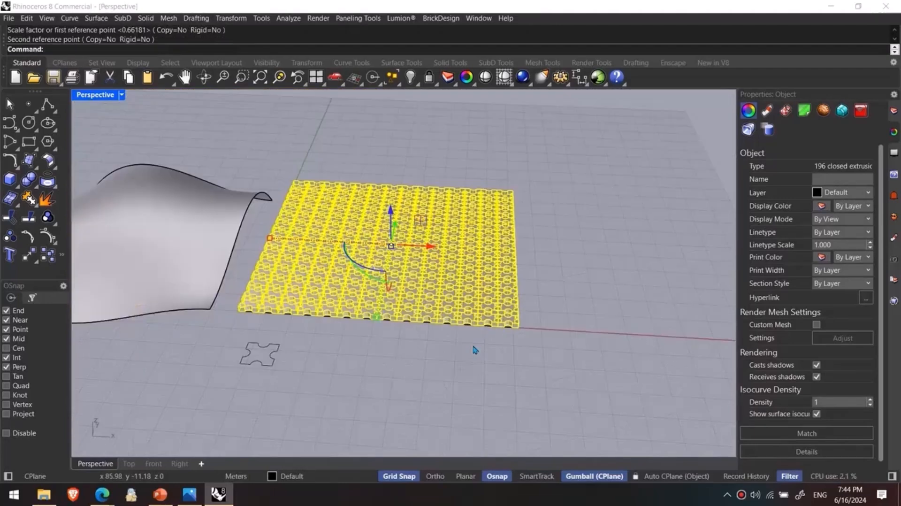
pyautogui.hotkey('ctrl', 'g')
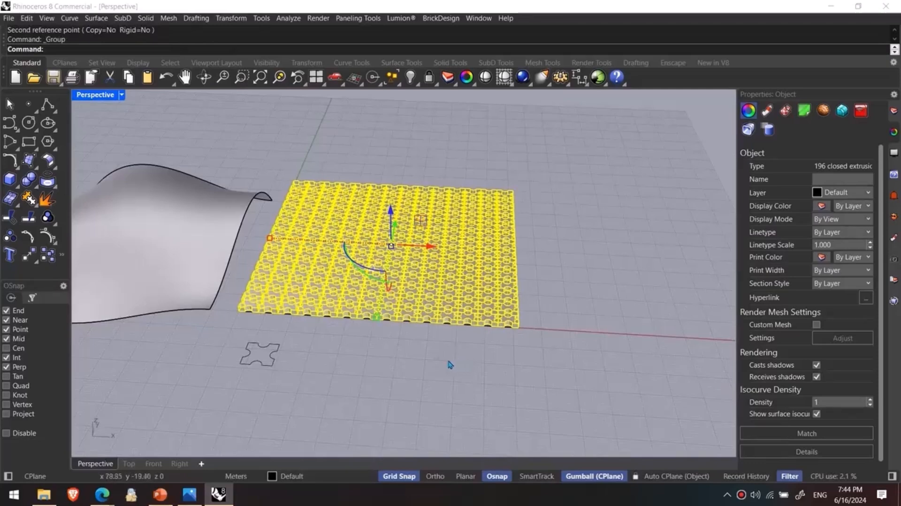
pyautogui.moveTo(452, 360); pyautogui.dragTo(406, 385, button='right')
pyautogui.click(406, 385)
pyautogui.click(415, 271)
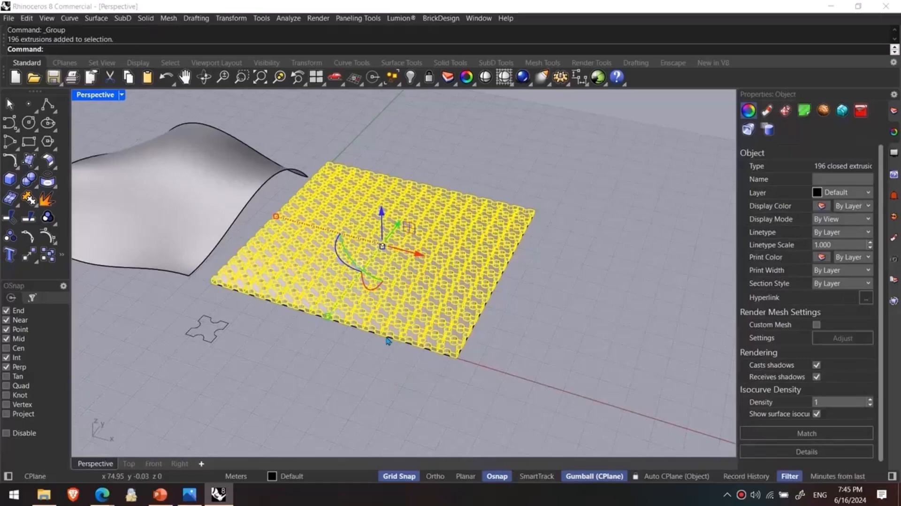
pyautogui.keyDown('shift'); pyautogui.moveTo(369, 254); pyautogui.dragTo(472, 268, button='right'); pyautogui.keyUp('shift')
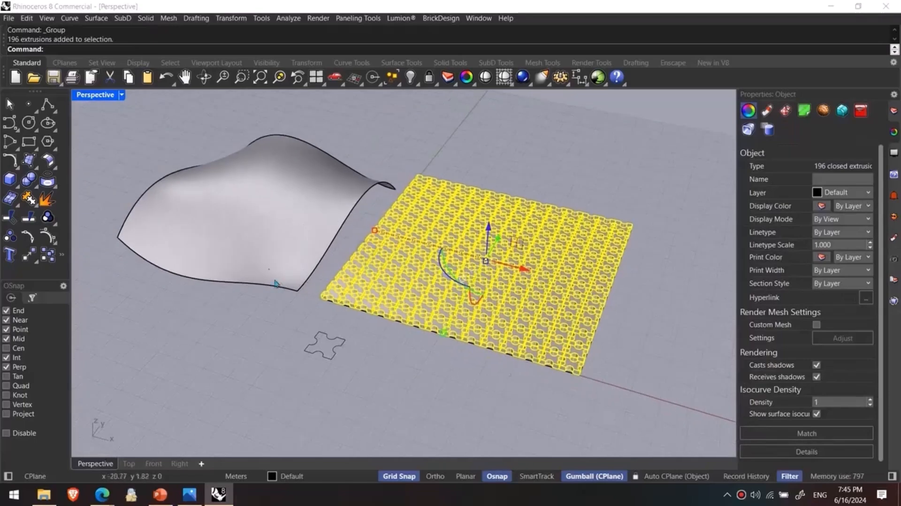
pyautogui.click(358, 313)
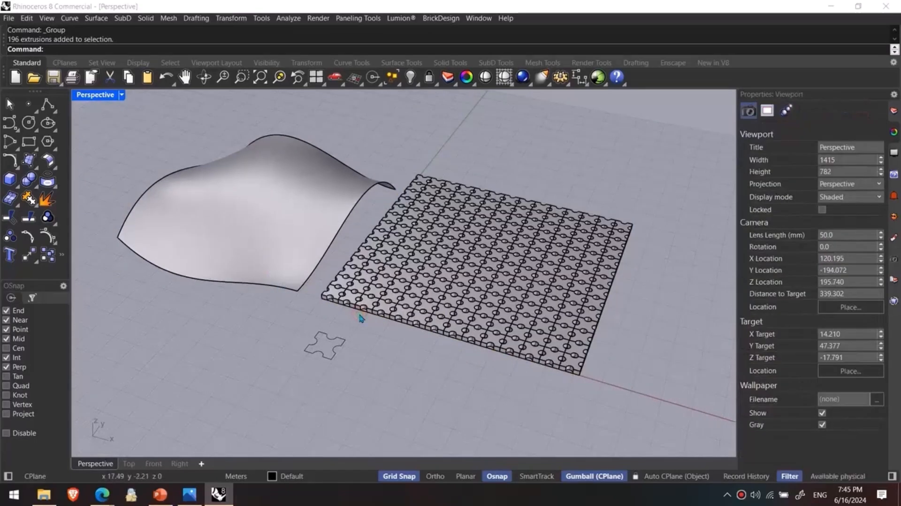
pyautogui.moveTo(400, 336); pyautogui.dragTo(566, 323, button='right')
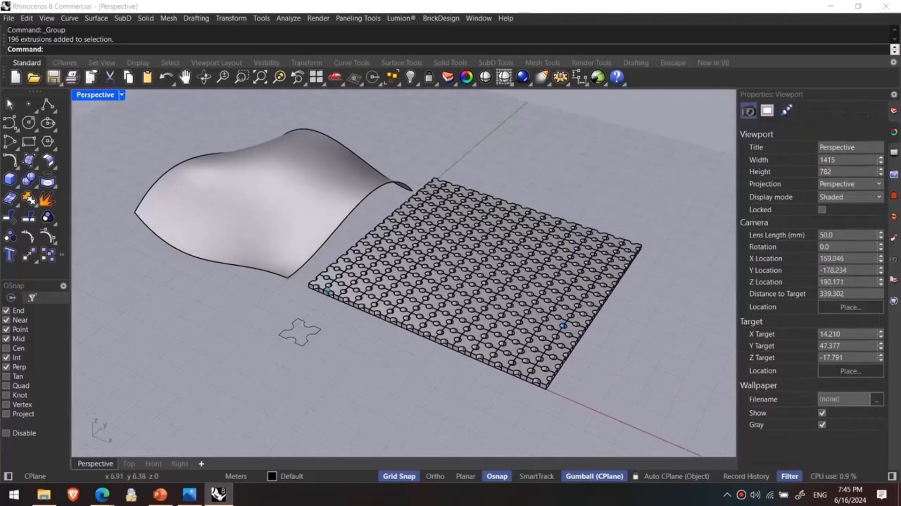
pyautogui.scroll(2, 329, 261)
pyautogui.scroll(-2, 448, 262)
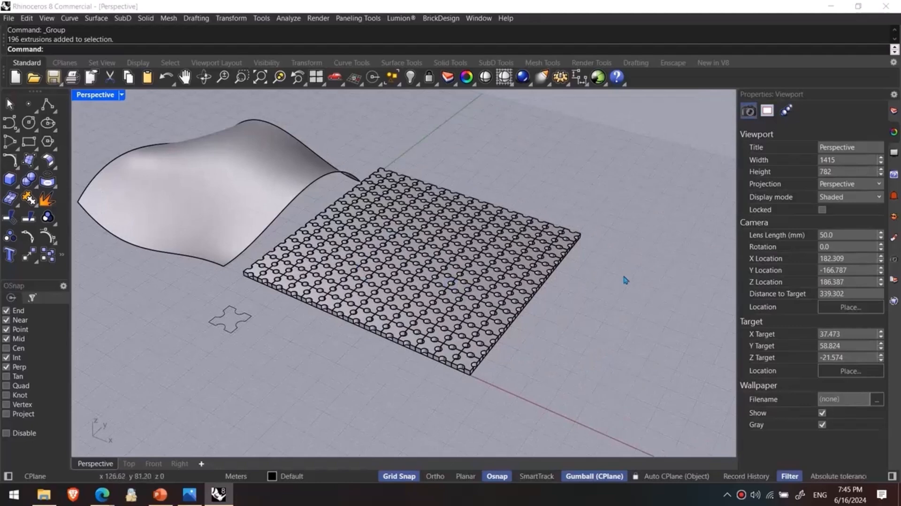
# - Flow the grouped solids with FlowAlongSrf from the planar base surface onto the free-form surface, picking edges near matching corners
pyautogui.write('low')
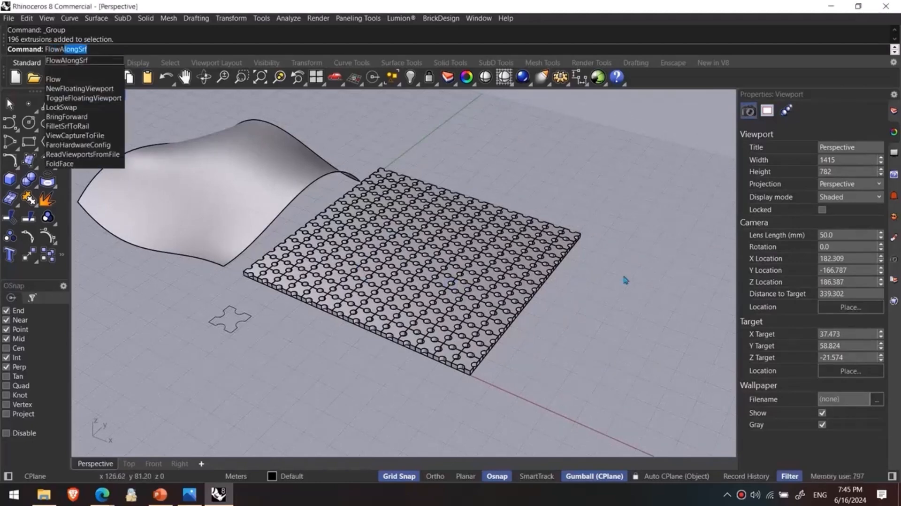
pyautogui.write('A')
pyautogui.press('Return')
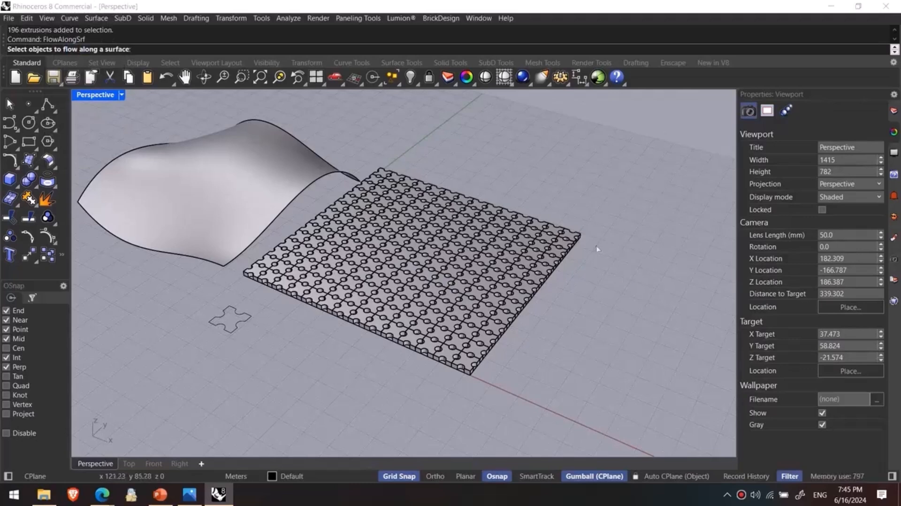
pyautogui.click(415, 292)
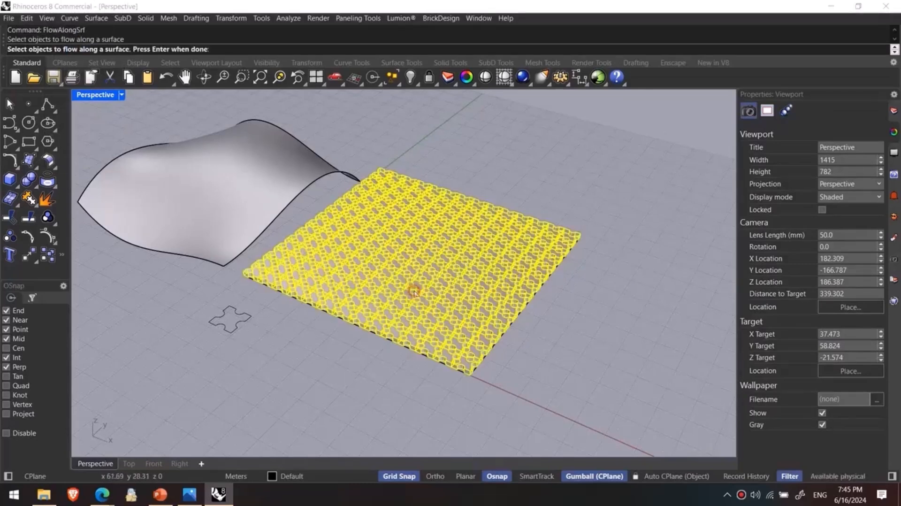
pyautogui.rightClick(407, 340)
pyautogui.moveTo(409, 339); pyautogui.dragTo(431, 330, button='right')
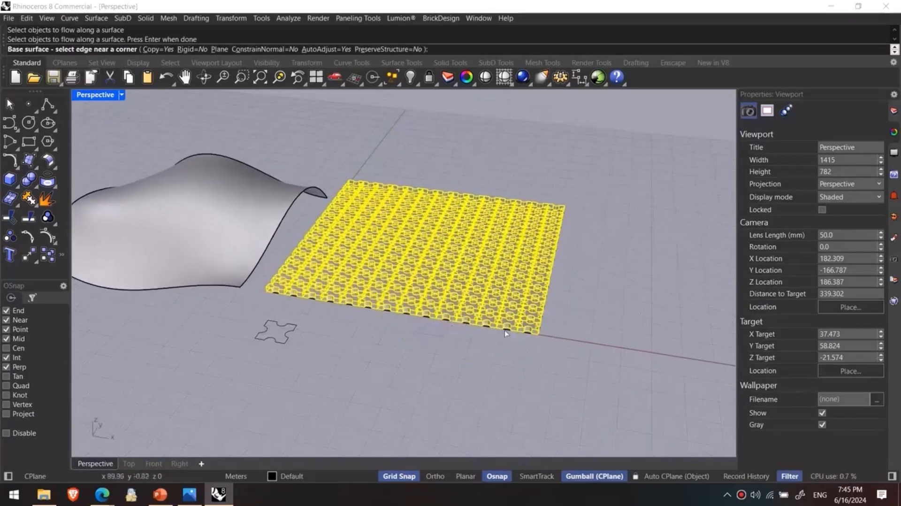
pyautogui.click(505, 332)
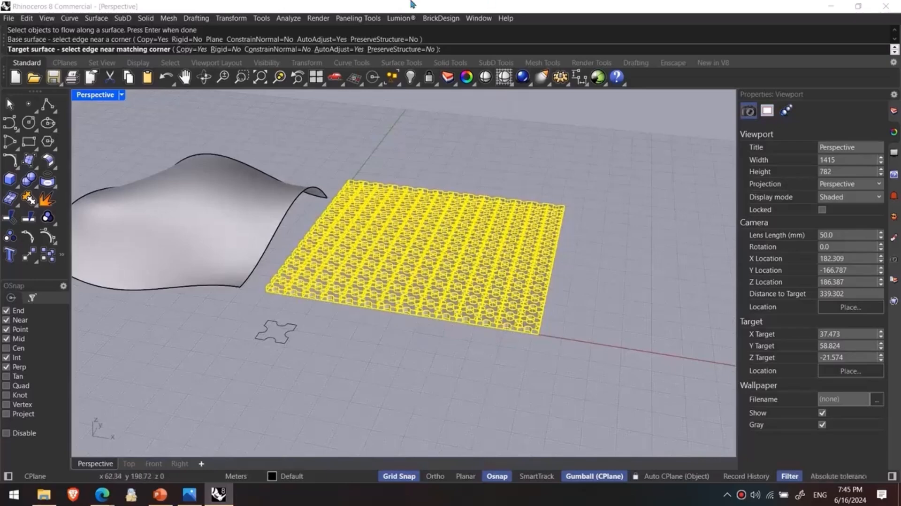
pyautogui.moveTo(267, 197); pyautogui.dragTo(377, 334, button='right')
pyautogui.click(377, 334)
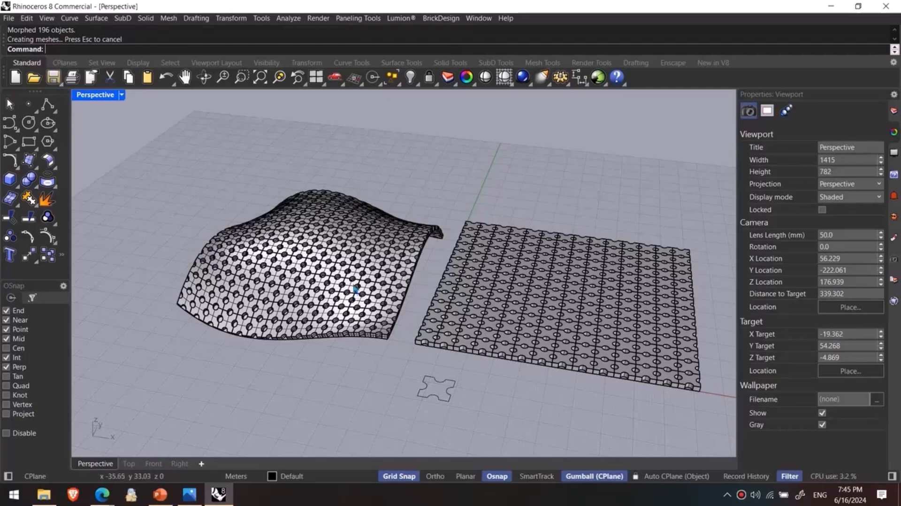
# - Switch the Perspective view to Rendered display and turn off surface edges for that mode
pyautogui.moveTo(356, 282)
pyautogui.mouseDown(button='right')
pyautogui.moveTo(391, 260)
pyautogui.moveTo(387, 269)
pyautogui.moveTo(403, 270)
pyautogui.moveTo(271, 315)
pyautogui.mouseUp(button='right')
pyautogui.hotkey('ctrl', 'alt', 'r')
pyautogui.scroll(6, 402, 272)
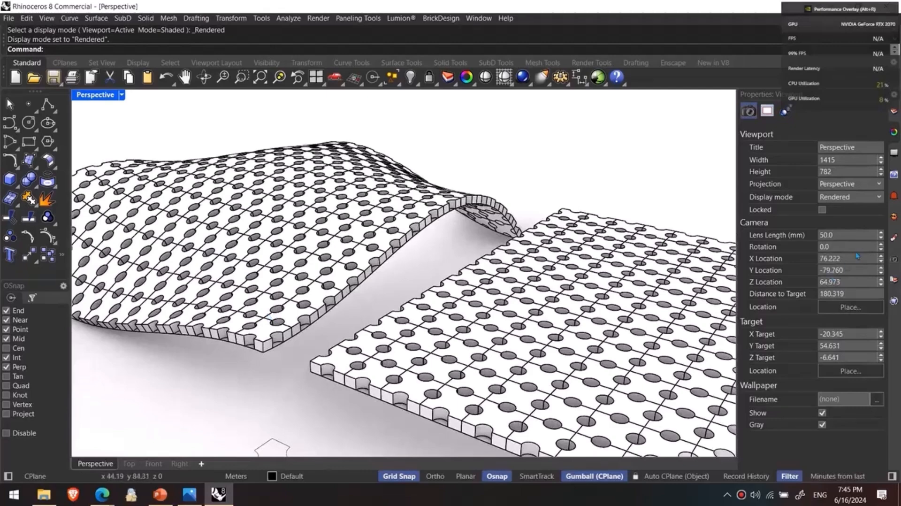
pyautogui.click(894, 194)
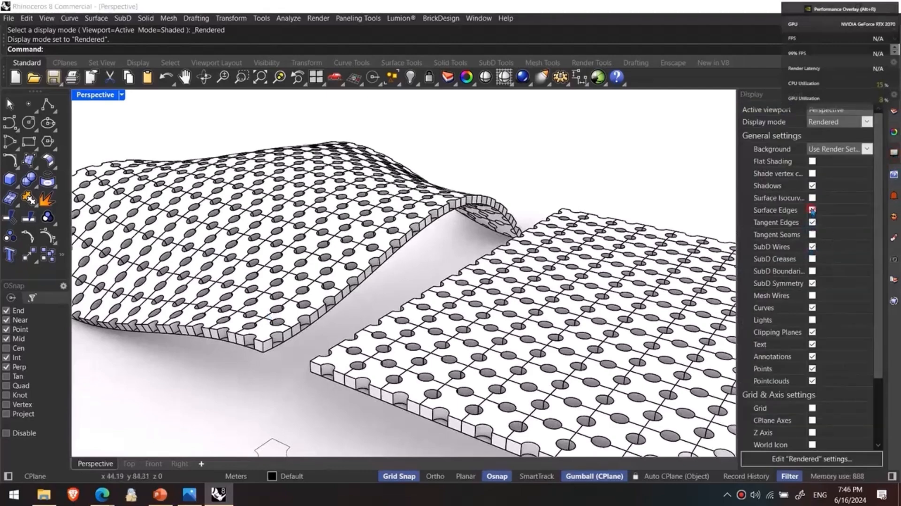
pyautogui.click(812, 209)
# - Examine the rendered panels on the curved surface up close, and return the viewport to Shaded display
pyautogui.scroll(5, 409, 282)
pyautogui.scroll(3, 332, 268)
pyautogui.moveTo(318, 247)
pyautogui.mouseDown(button='right')
pyautogui.moveTo(376, 181)
pyautogui.moveTo(456, 191)
pyautogui.moveTo(462, 207)
pyautogui.moveTo(426, 274)
pyautogui.moveTo(388, 287)
pyautogui.mouseUp(button='right')
pyautogui.scroll(-2, 457, 228)
pyautogui.hotkey('ctrl', 'alt', 's')
pyautogui.scroll(-6, 433, 263)
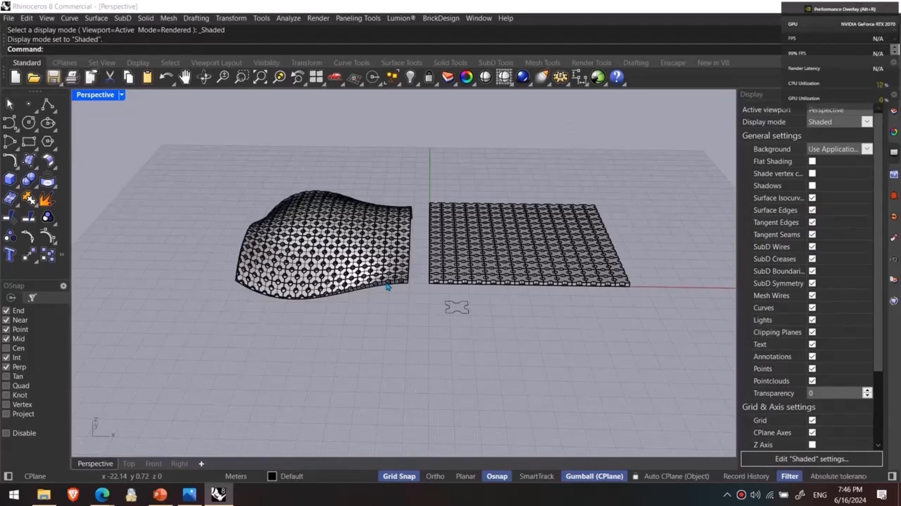
# - Undo the flow, scaling and array operations, and delete the notched solid and its source curve
pyautogui.hotkey('ctrl', 'z')
pyautogui.hotkey('ctrl', 'z')
pyautogui.hotkey('ctrl', 'z')
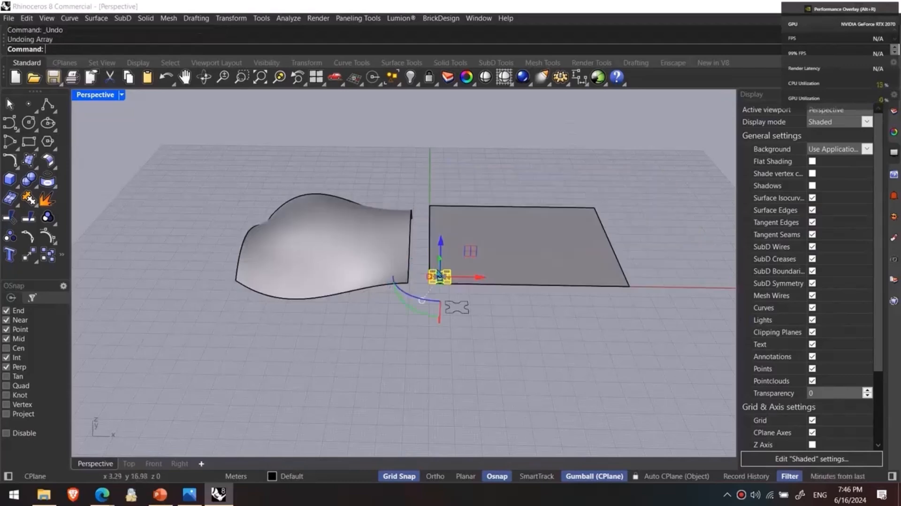
pyautogui.scroll(1, 459, 306)
pyautogui.press('Delete')
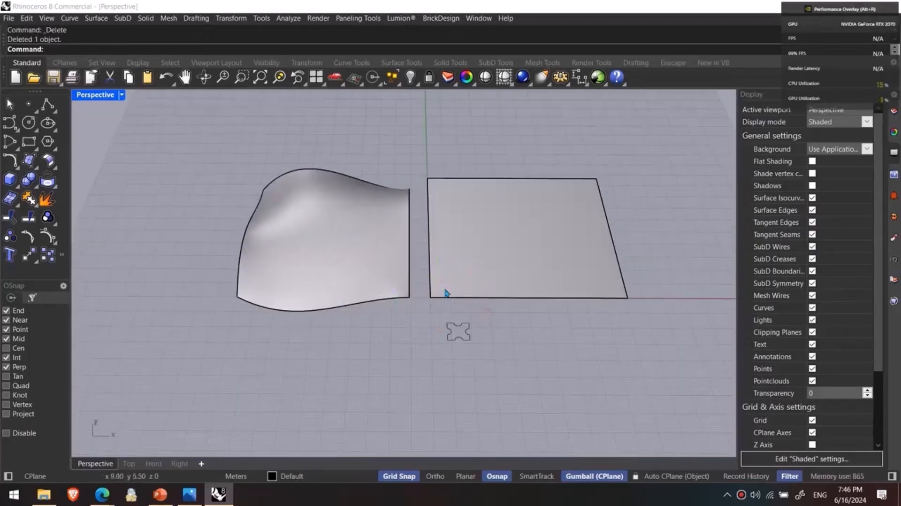
pyautogui.scroll(2, 485, 332)
pyautogui.click(467, 331)
pyautogui.press('Delete')
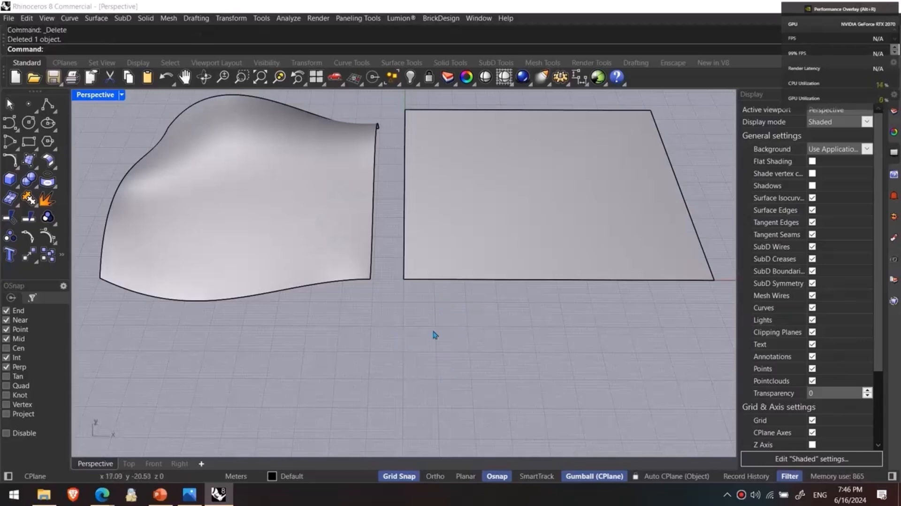
# - Draw a rectangle about 5 m by 5 m from the planar surface's corner at the origin
pyautogui.click(29, 142)
pyautogui.scroll(3, 446, 305)
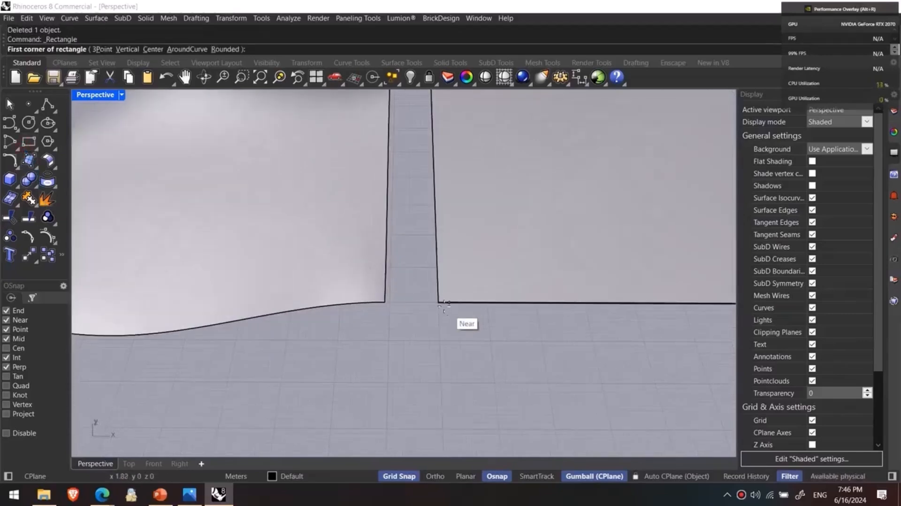
pyautogui.click(439, 303)
pyautogui.click(459, 284)
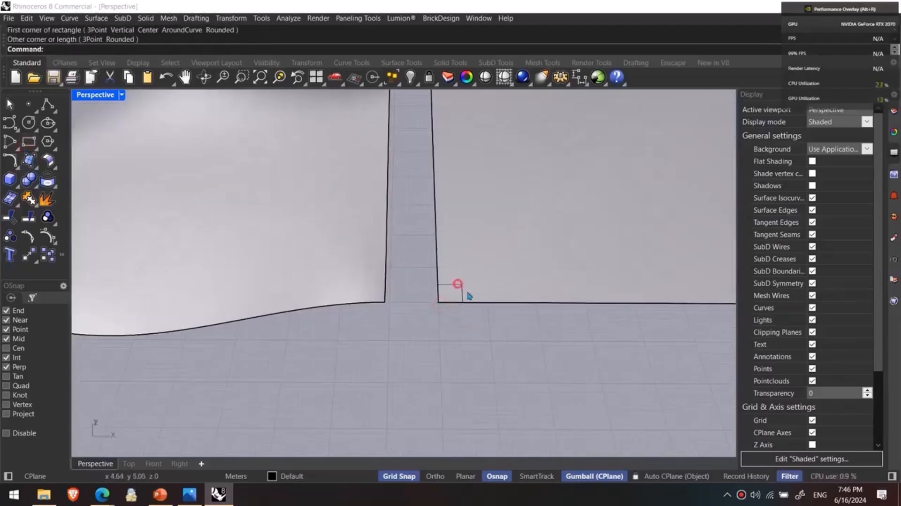
# - Array the small corner rectangle in Fill mode, 14 by 14, across the planar surface up to its opposite corner
pyautogui.keyDown('shift'); pyautogui.moveTo(468, 301); pyautogui.dragTo(327, 341, button='right'); pyautogui.keyUp('shift')
pyautogui.scroll(-3, 327, 344)
pyautogui.click(344, 327)
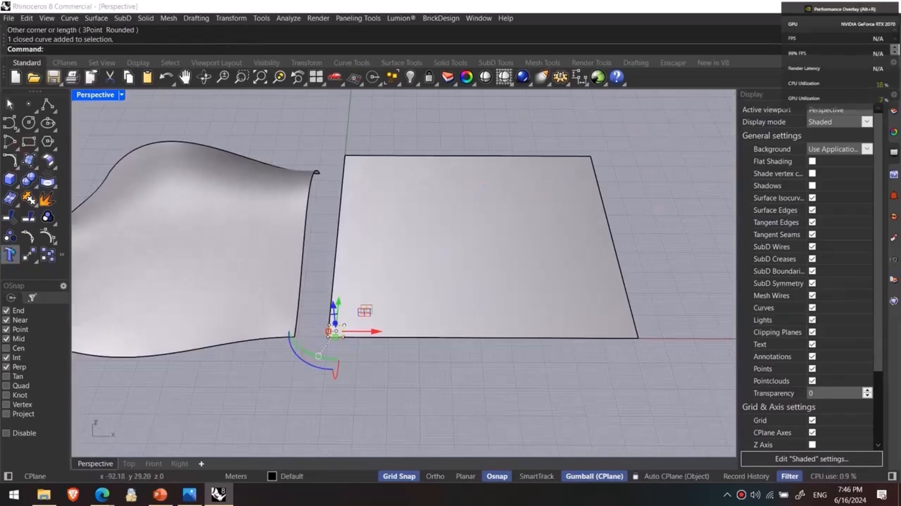
pyautogui.click(61, 254)
pyautogui.moveTo(164, 286)
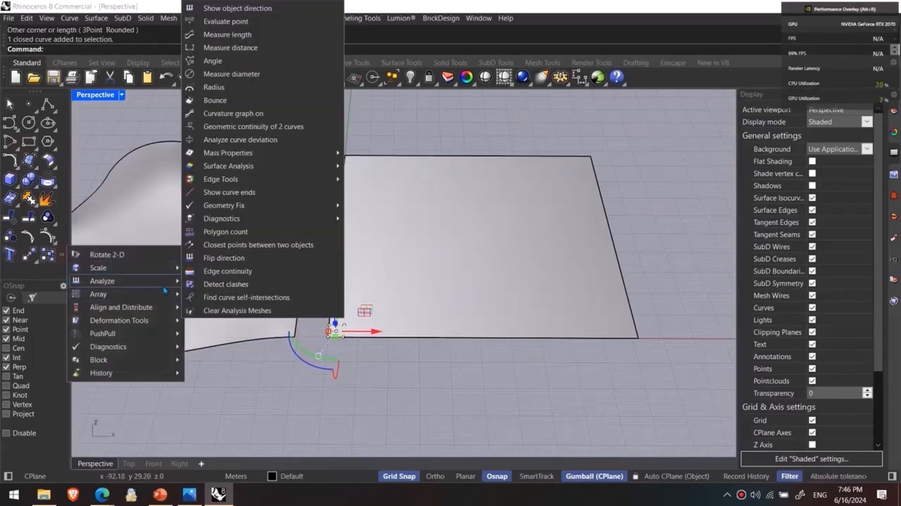
pyautogui.click(229, 294)
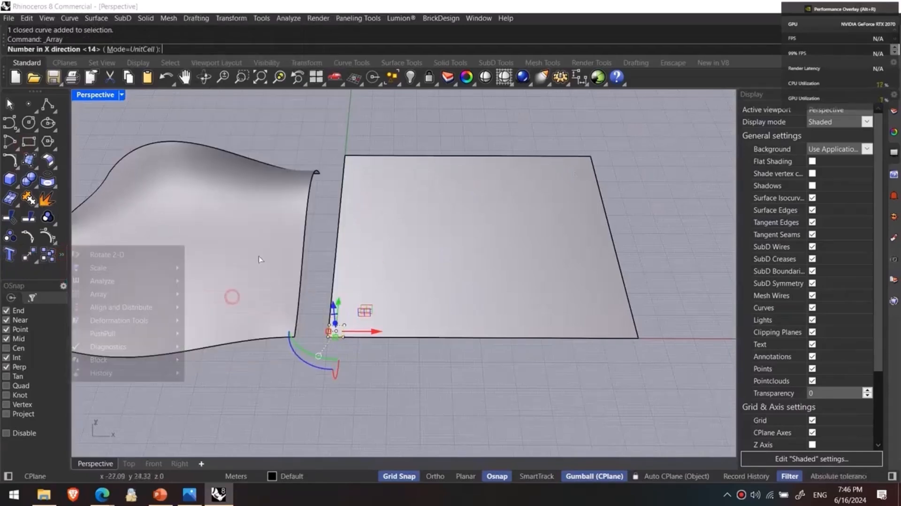
pyautogui.click(135, 50)
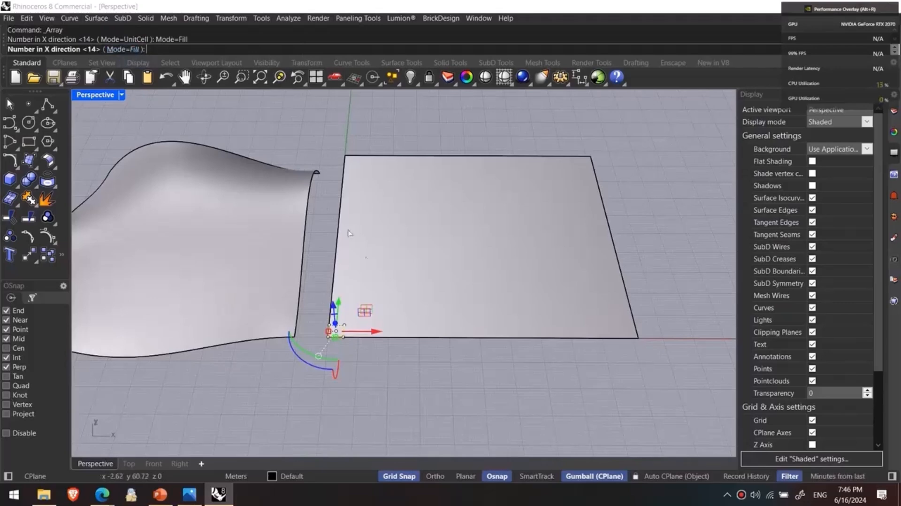
pyautogui.scroll(-3, 371, 290)
pyautogui.scroll(3, 305, 249)
pyautogui.press('Return')
pyautogui.press('Return')
pyautogui.press('Return')
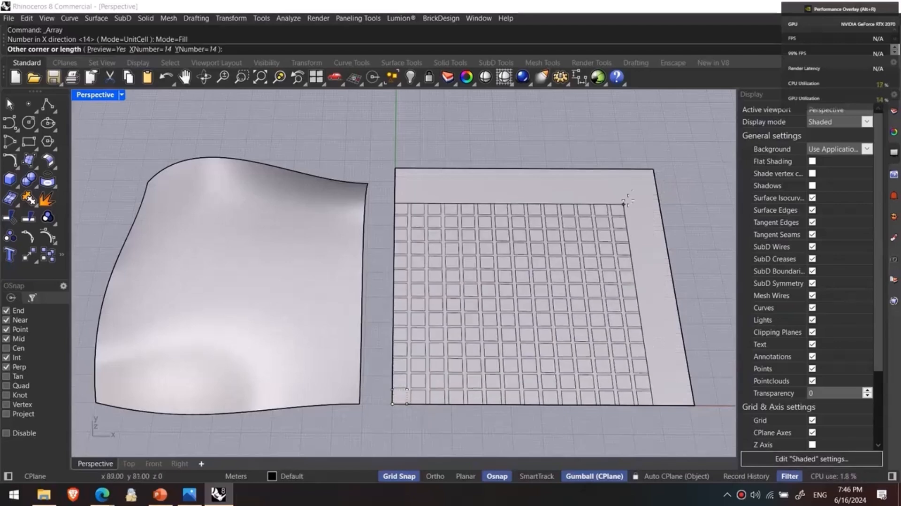
pyautogui.keyDown('shift'); pyautogui.moveTo(655, 167); pyautogui.dragTo(617, 165, button='right'); pyautogui.keyUp('shift')
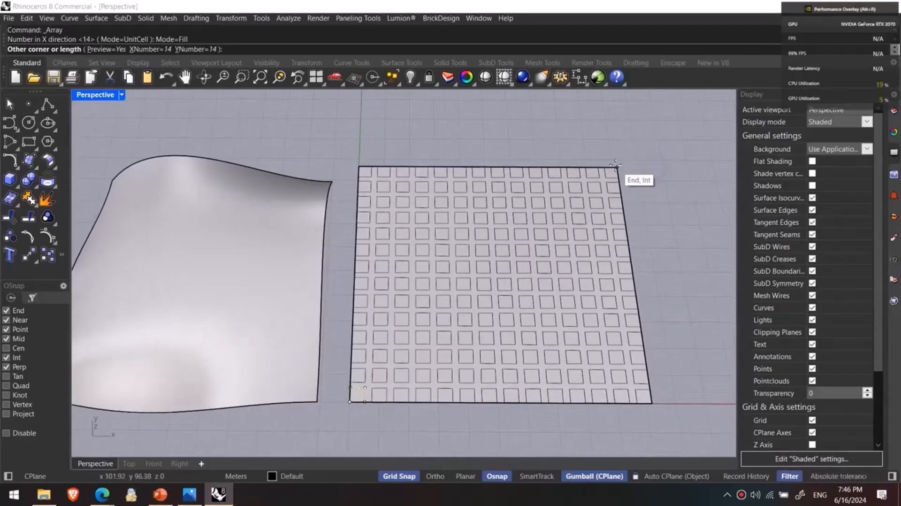
pyautogui.click(617, 165)
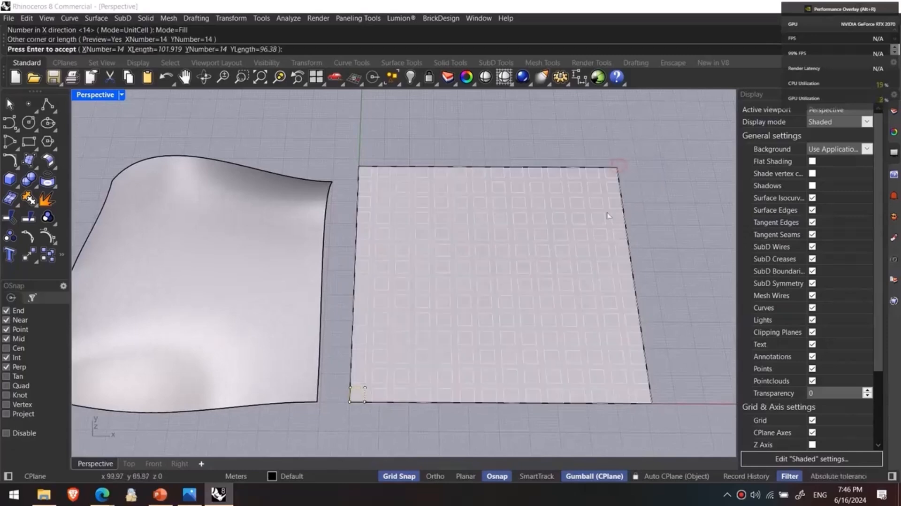
# - Set the array's number to 16 in both X and Y, and accept the array
pyautogui.scroll(3, 351, 404)
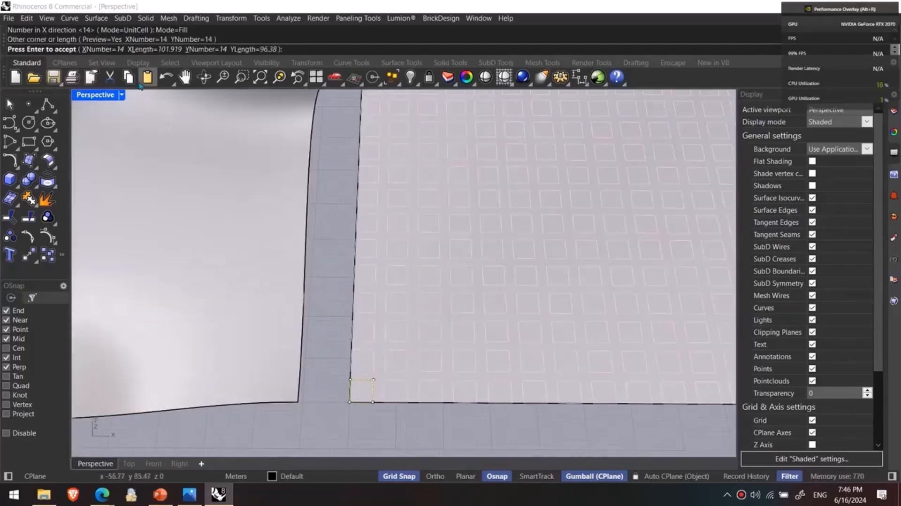
pyautogui.click(112, 49)
pyautogui.write('16')
pyautogui.press('Return')
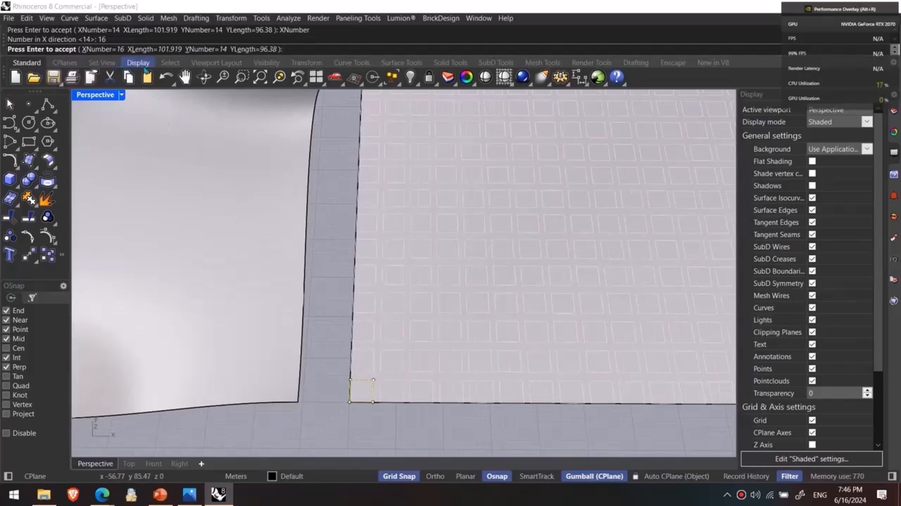
pyautogui.click(193, 49)
pyautogui.write('16')
pyautogui.press('Return')
pyautogui.scroll(-10, 375, 254)
pyautogui.rightClick(412, 241)
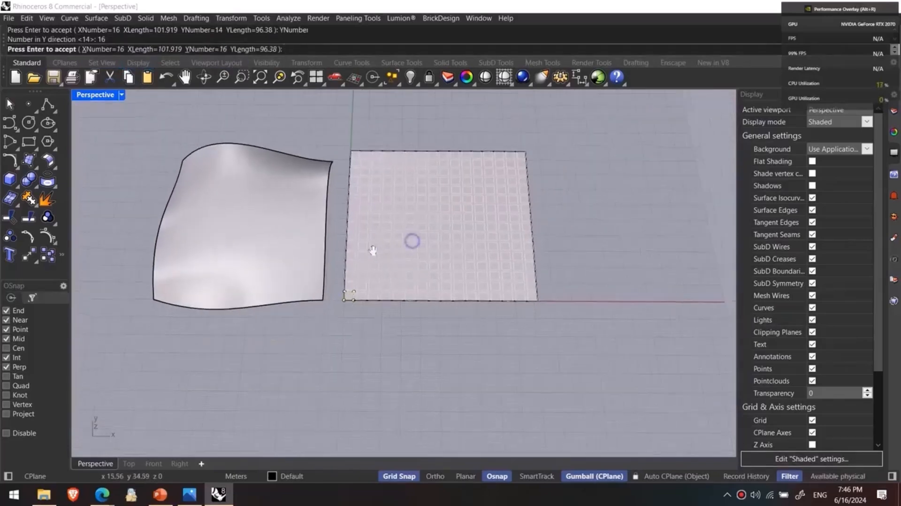
# - Select all the arrayed rectangles with SelLast and add the original corner rectangle to the selection
pyautogui.click(354, 355)
pyautogui.write('SelLast')
pyautogui.press('Return')
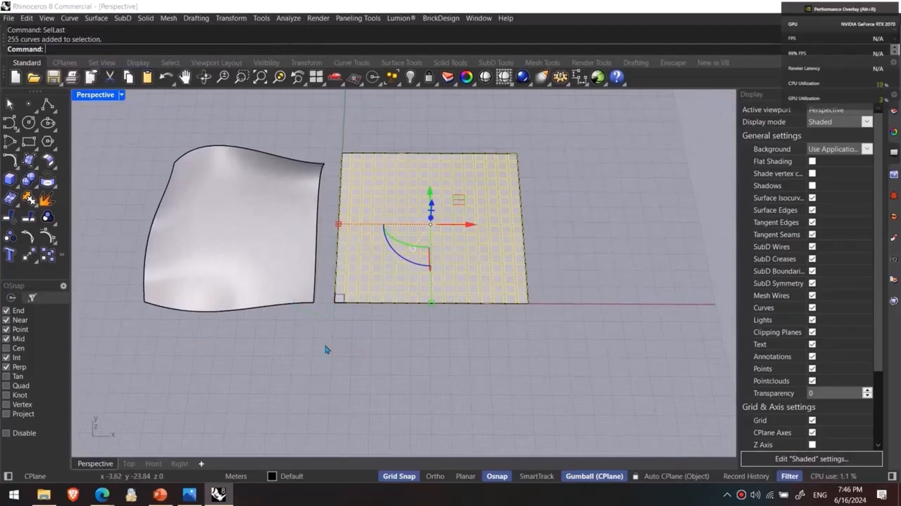
pyautogui.scroll(5, 336, 301)
pyautogui.keyDown('shift'); pyautogui.click(318, 297); pyautogui.keyUp('shift')
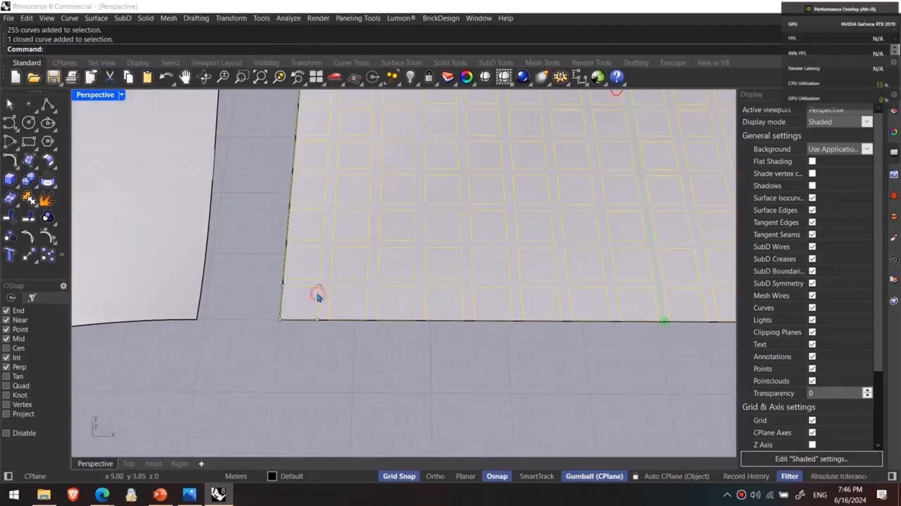
pyautogui.scroll(-5, 318, 300)
pyautogui.moveTo(305, 360); pyautogui.dragTo(376, 291, button='right')
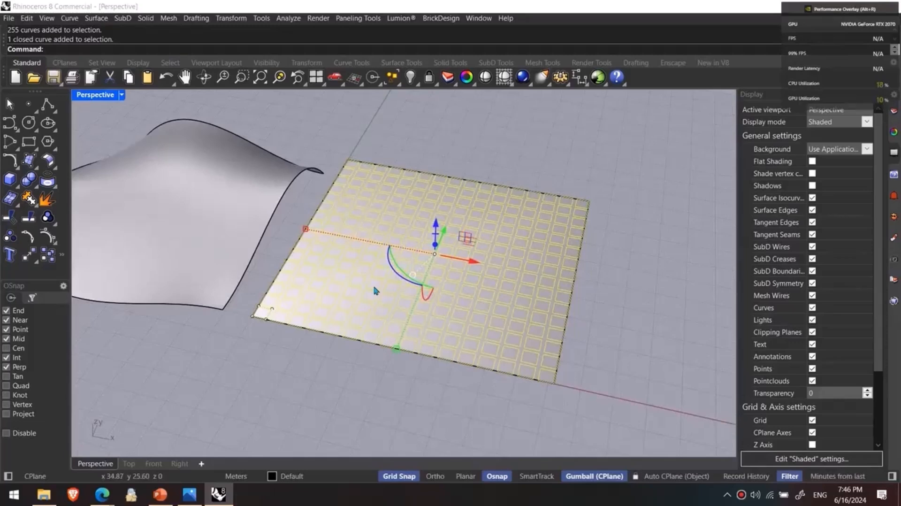
# - Scale each selected rectangle individually with ScaleEach in Random mode, picking the scale factors in the viewport
pyautogui.write('caleeach')
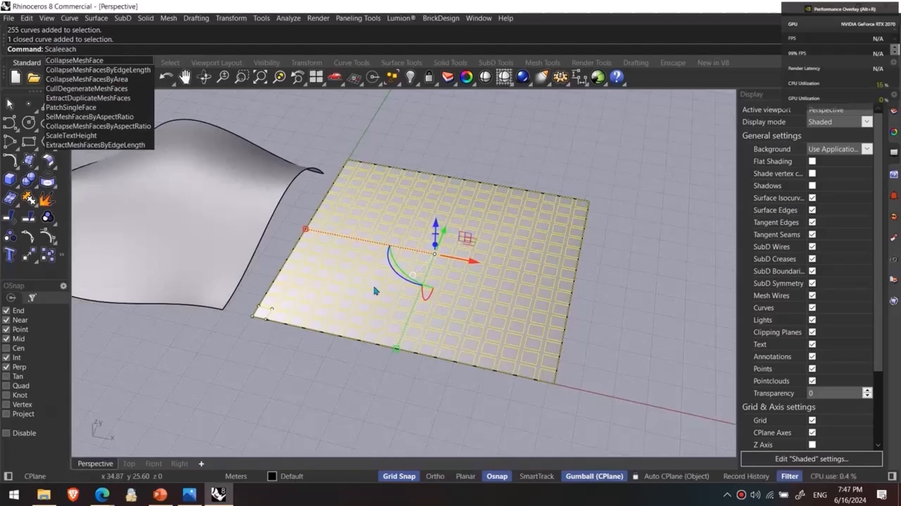
pyautogui.press('Return')
pyautogui.click(205, 49)
pyautogui.click(139, 49)
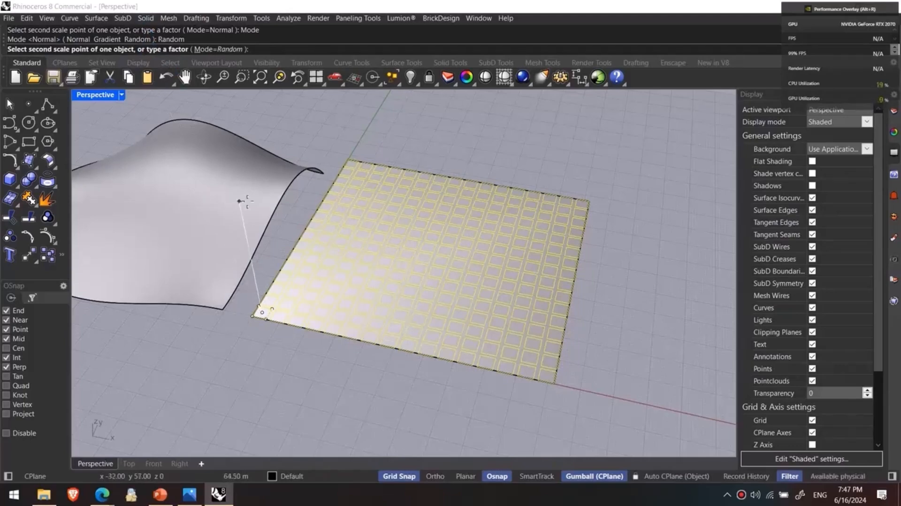
pyautogui.scroll(10, 265, 268)
pyautogui.scroll(-8, 277, 326)
pyautogui.click(294, 273)
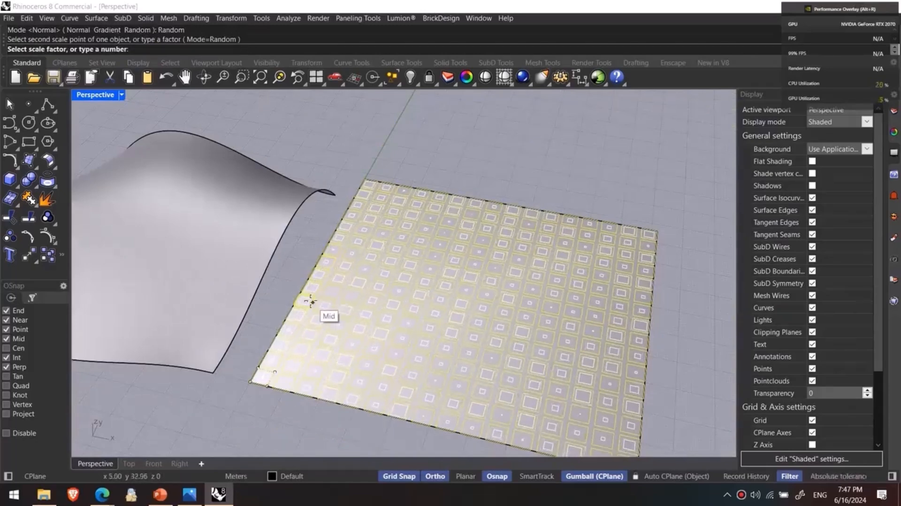
pyautogui.click(312, 300)
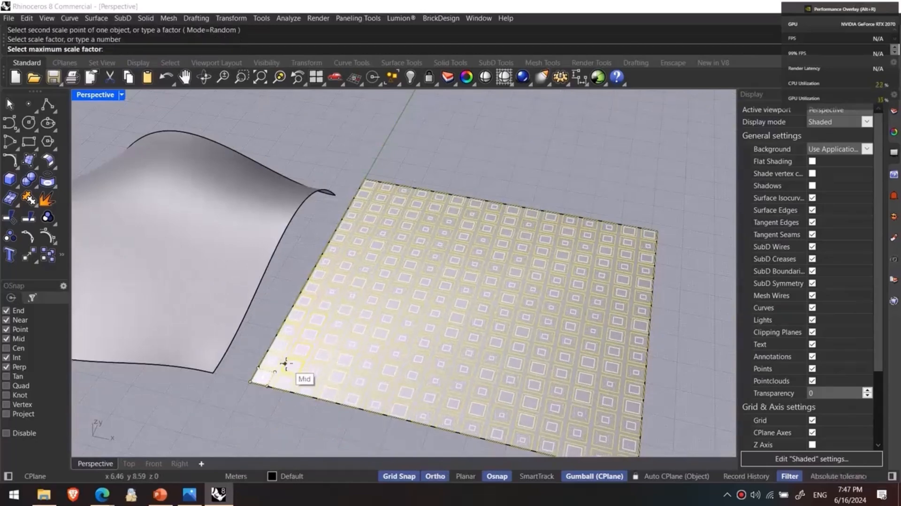
pyautogui.click(291, 371)
pyautogui.scroll(-2, 322, 329)
pyautogui.click(293, 369)
# - Select the randomly scaled rectangles and extrude them upward into low blocks with the gumball
pyautogui.moveTo(282, 389); pyautogui.dragTo(313, 359, button='right')
pyautogui.moveTo(291, 161); pyautogui.dragTo(424, 399)
pyautogui.keyDown('shift'); pyautogui.moveTo(368, 141); pyautogui.dragTo(616, 384); pyautogui.keyUp('shift')
pyautogui.keyDown('shift'); pyautogui.moveTo(271, 369); pyautogui.dragTo(344, 333); pyautogui.keyUp('shift')
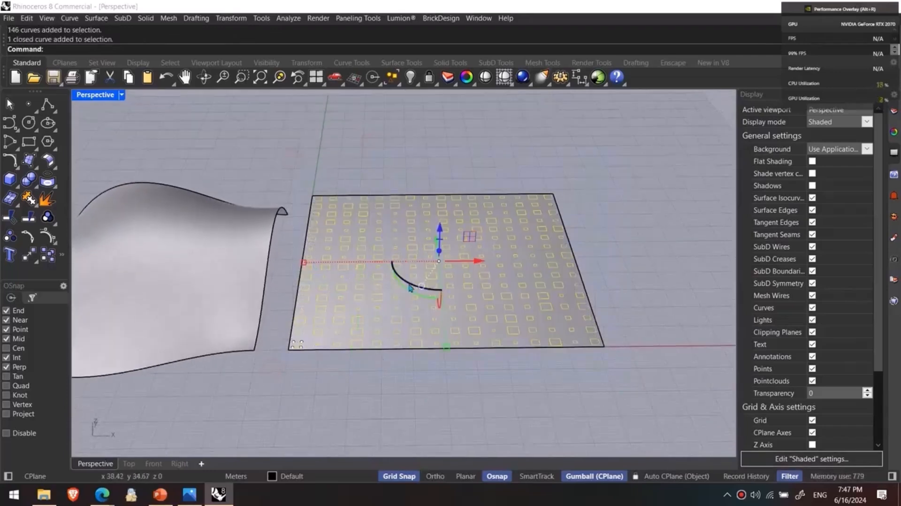
pyautogui.moveTo(493, 301); pyautogui.dragTo(447, 268, button='right')
pyautogui.moveTo(446, 263); pyautogui.dragTo(501, 146)
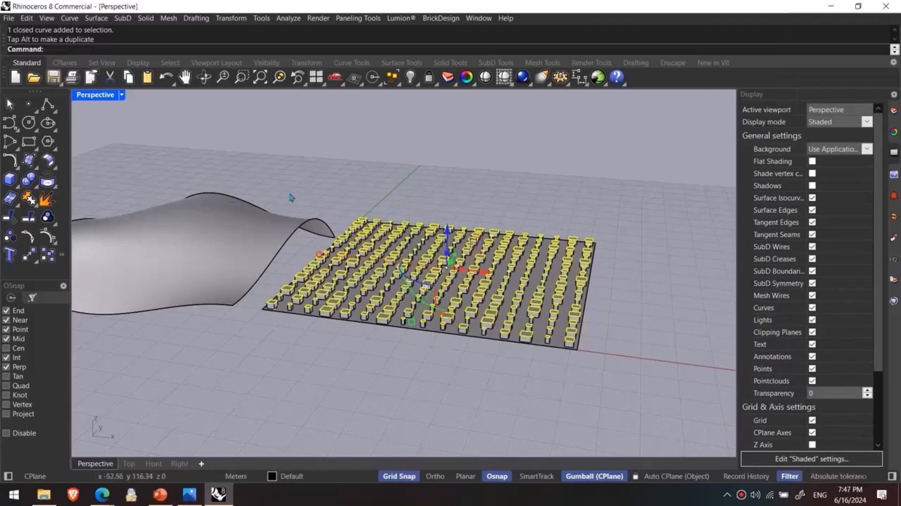
pyautogui.press('Escape')
pyautogui.moveTo(469, 218); pyautogui.dragTo(442, 261, button='right')
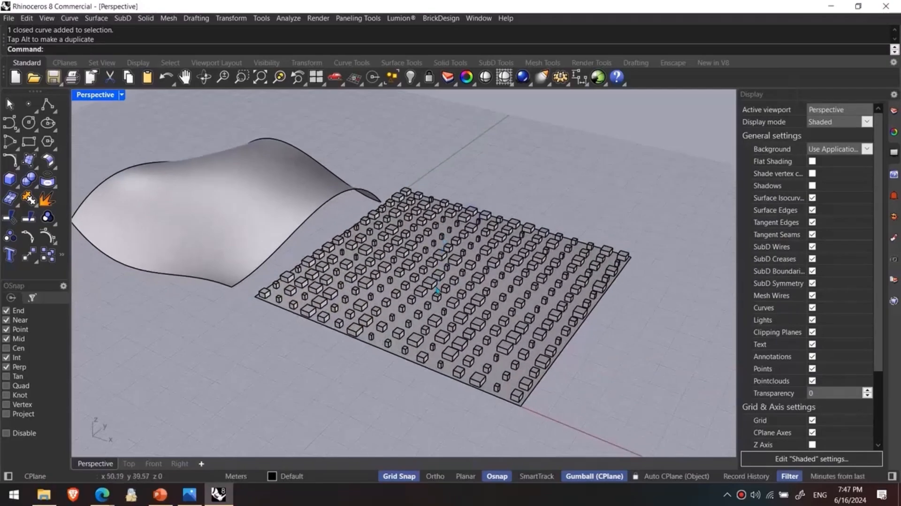
pyautogui.scroll(3, 436, 289)
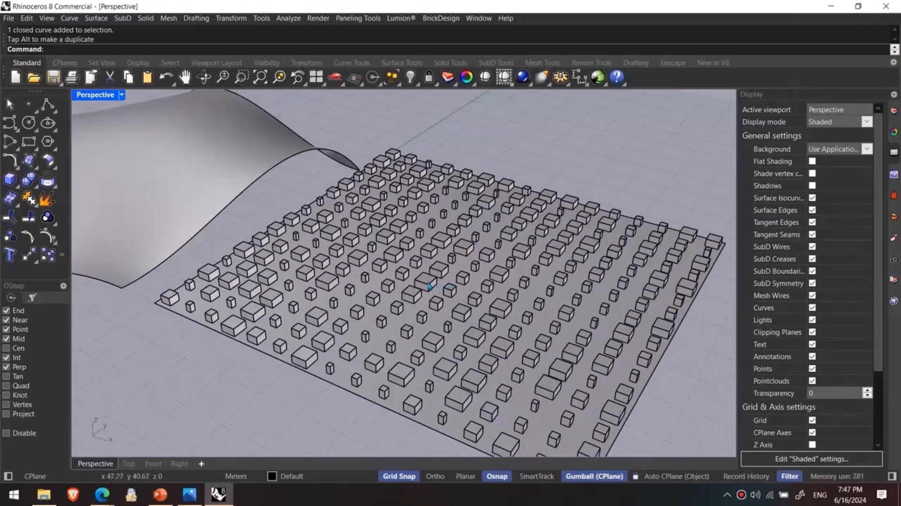
pyautogui.scroll(-10, 429, 287)
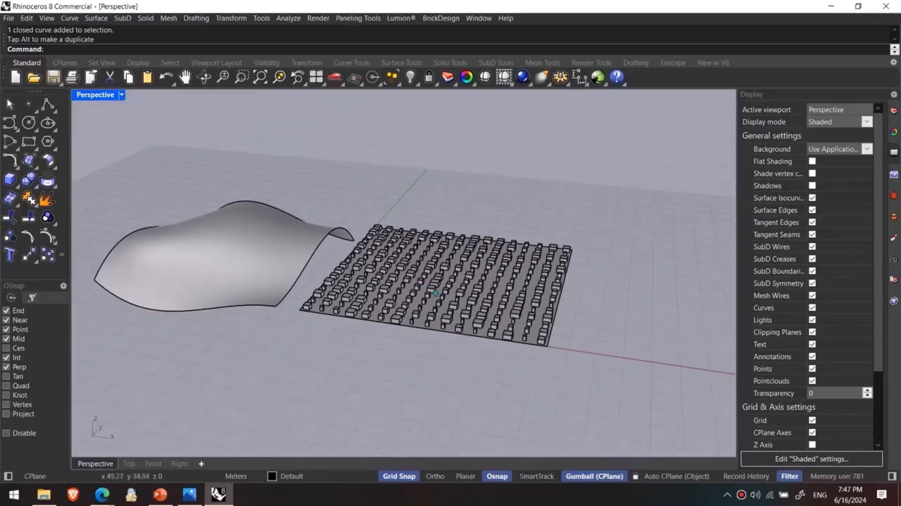
# - Flow all the blocks from the planar surface onto the free-form surface with FlowAlongSrf, matching their corresponding near edges
pyautogui.moveTo(391, 190); pyautogui.dragTo(603, 383)
pyautogui.moveTo(507, 345); pyautogui.dragTo(498, 387, button='right')
pyautogui.keyDown('shift'); pyautogui.moveTo(297, 358); pyautogui.dragTo(434, 162); pyautogui.keyUp('shift')
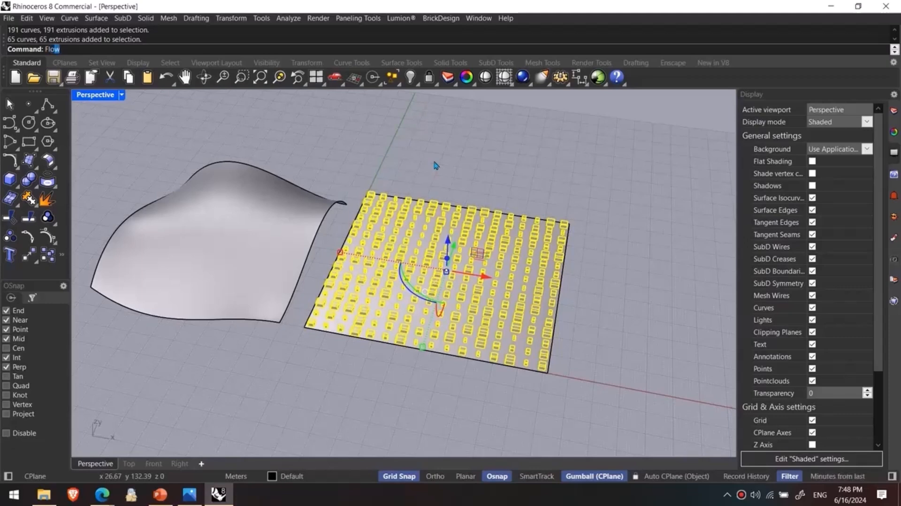
pyautogui.press('Down')
pyautogui.press('Return')
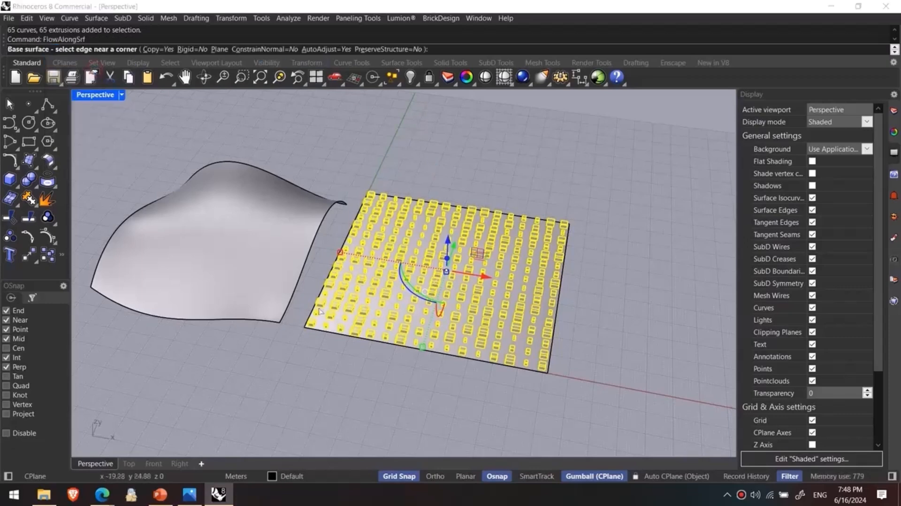
pyautogui.click(524, 372)
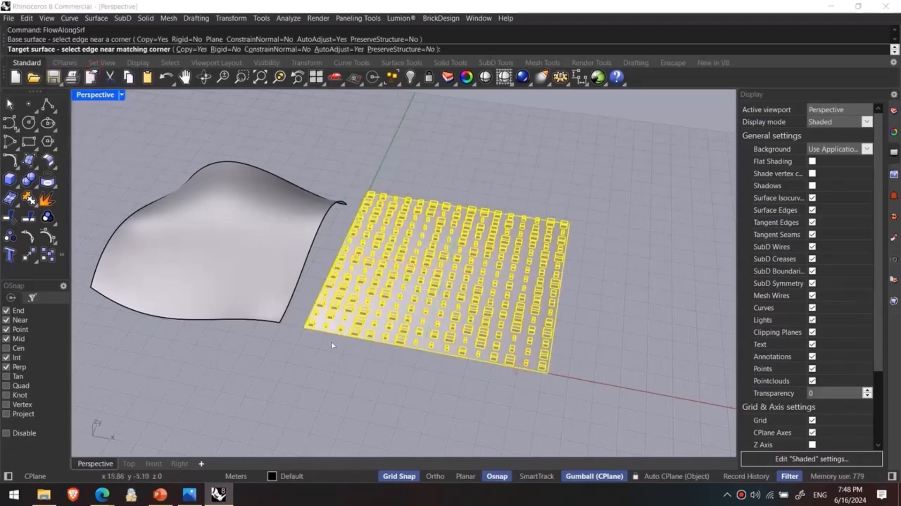
pyautogui.click(246, 318)
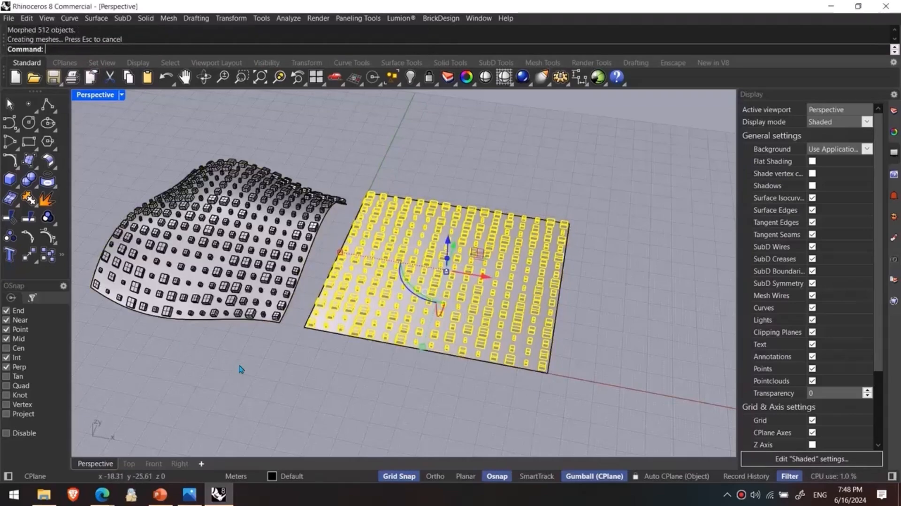
pyautogui.moveTo(239, 366); pyautogui.dragTo(308, 376, button='right')
pyautogui.click(405, 366)
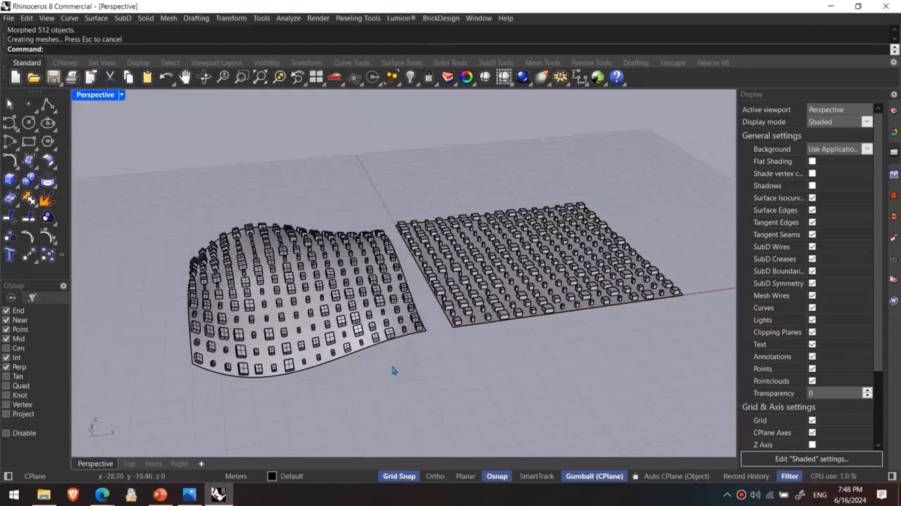
# - Preview the blocks on the curved surface in Rendered display, and return to Shaded display with the flow undone
pyautogui.hotkey('ctrl', 'alt', 'r')
pyautogui.moveTo(349, 348)
pyautogui.mouseDown(button='right')
pyautogui.moveTo(328, 342)
pyautogui.moveTo(531, 305)
pyautogui.moveTo(291, 328)
pyautogui.moveTo(277, 356)
pyautogui.mouseUp(button='right')
pyautogui.scroll(-8, 329, 352)
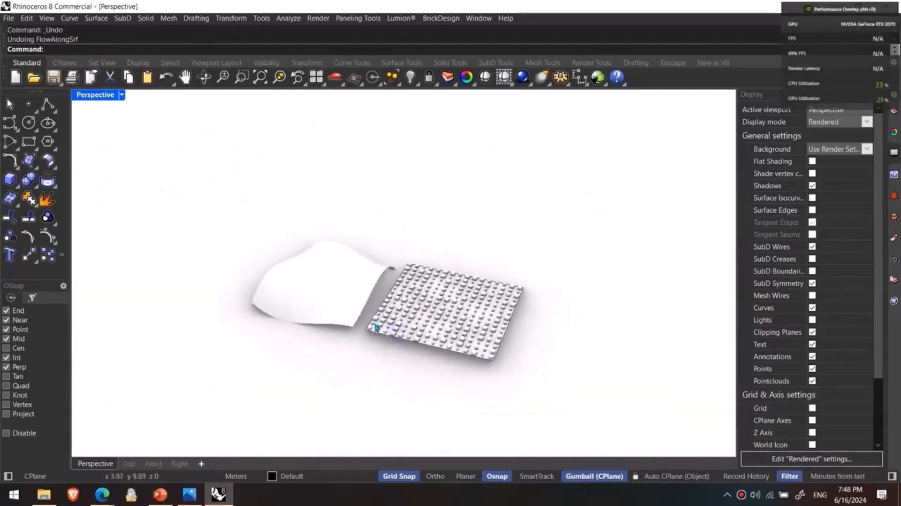
pyautogui.hotkey('ctrl', 'alt', 's')
pyautogui.moveTo(386, 349); pyautogui.dragTo(393, 356, button='right')
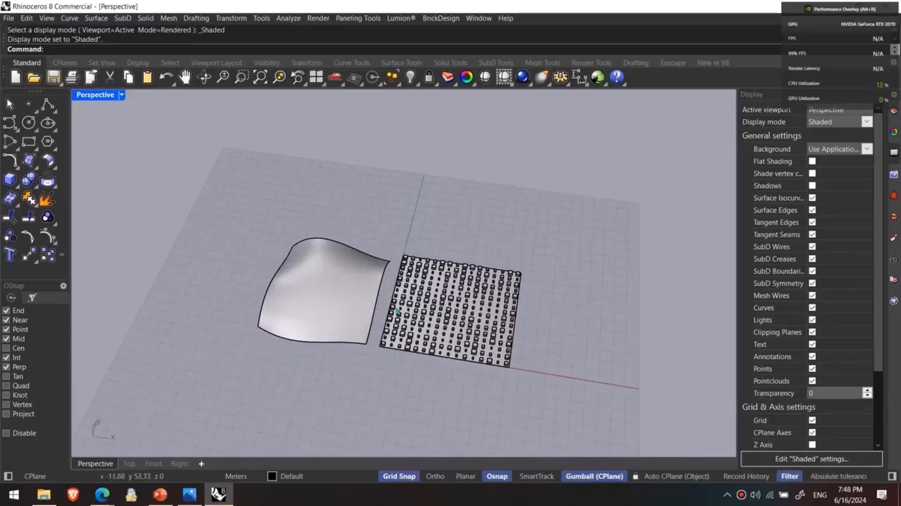
# - Delete the planar surface together with all its rectangles and blocks, keeping only the free-form surface
pyautogui.moveTo(448, 225); pyautogui.dragTo(408, 221, button='right')
pyautogui.moveTo(375, 210); pyautogui.dragTo(626, 397)
pyautogui.press('Delete')
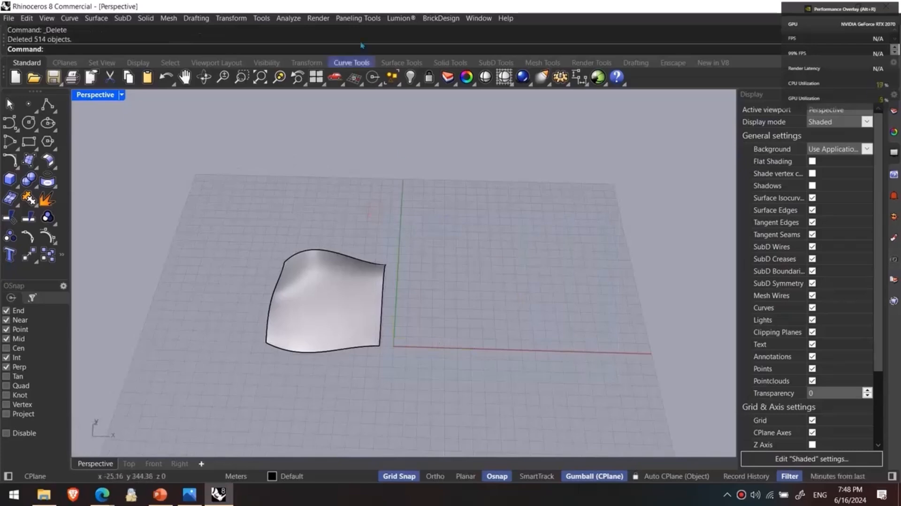
# - Create a Surface Domain Number paneling grid on the free-form surface with 22 spans in U and V
pyautogui.click(358, 17)
pyautogui.moveTo(382, 34)
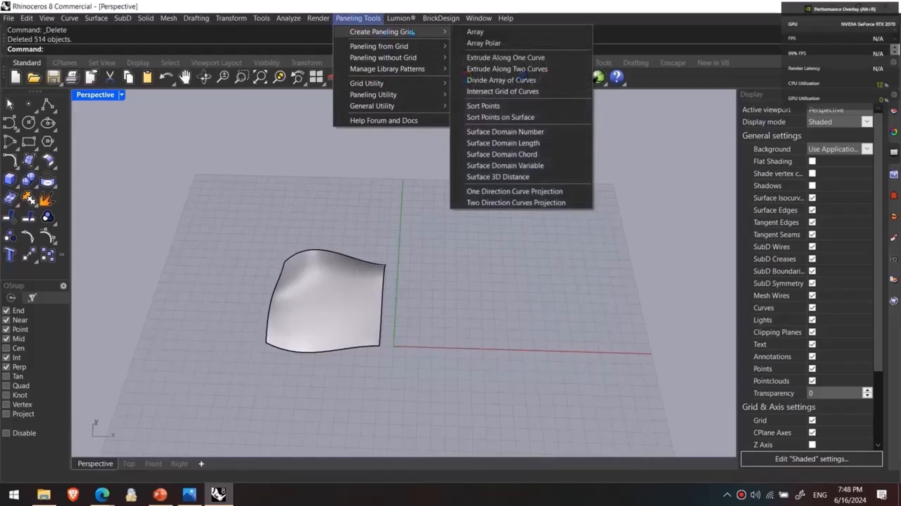
pyautogui.click(501, 136)
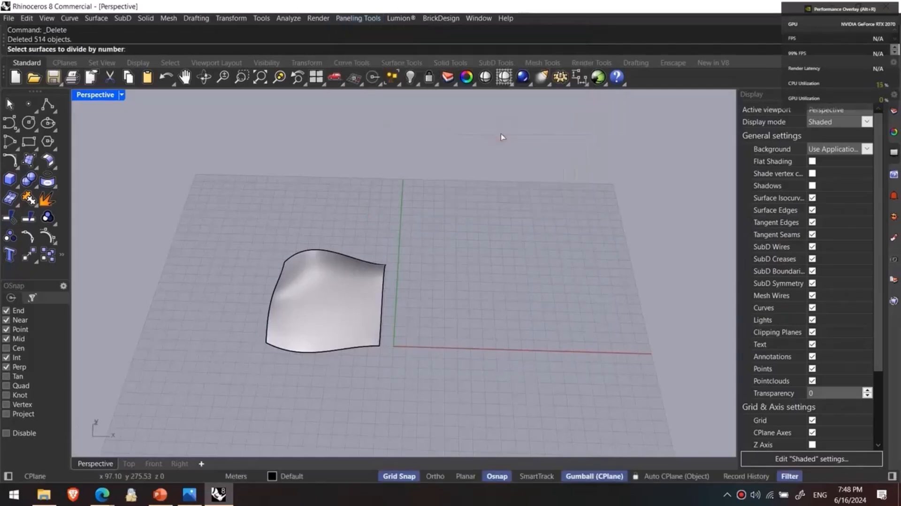
pyautogui.click(359, 283)
pyautogui.press('Return')
pyautogui.moveTo(250, 188); pyautogui.dragTo(173, 148, button='right')
pyautogui.scroll(5, 156, 180)
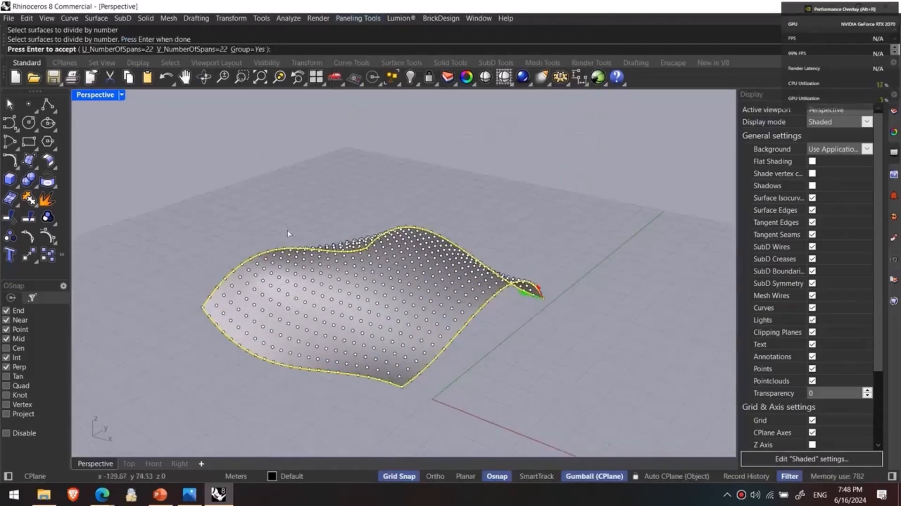
pyautogui.press('Return')
pyautogui.moveTo(280, 234); pyautogui.dragTo(259, 215, button='right')
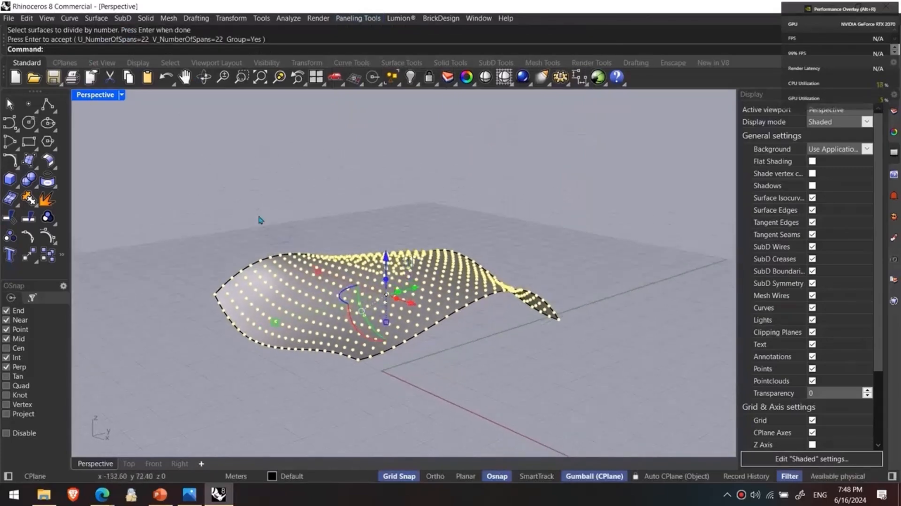
# - Make a vertical copy of the paneling point grid slightly above the free-form surface
pyautogui.keyDown('alt'); pyautogui.moveTo(386, 259); pyautogui.dragTo(385, 249); pyautogui.keyUp('alt')
pyautogui.click(523, 370)
pyautogui.moveTo(523, 369); pyautogui.dragTo(473, 336, button='right')
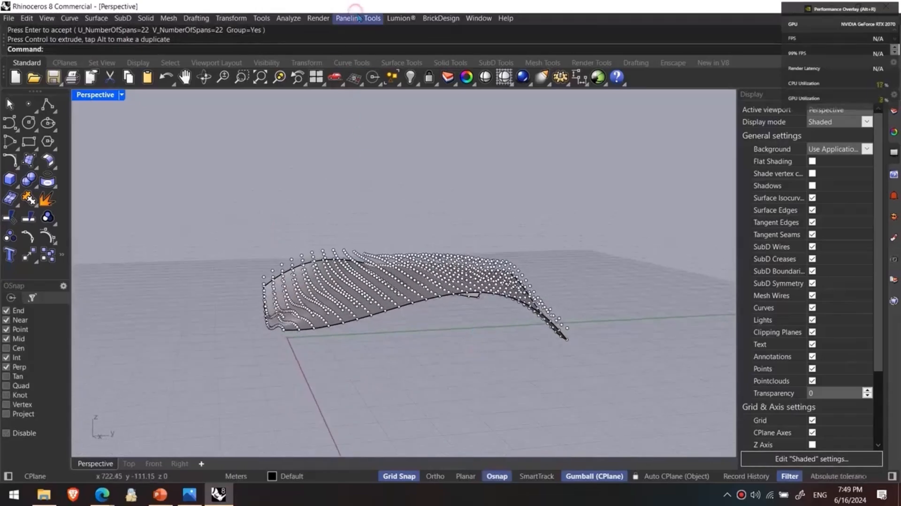
# - Start Panel 3D Grid with the Pyramid1 pattern, keeping solids on and turning edges, faces and meshes off
pyautogui.click(359, 19)
pyautogui.moveTo(370, 83)
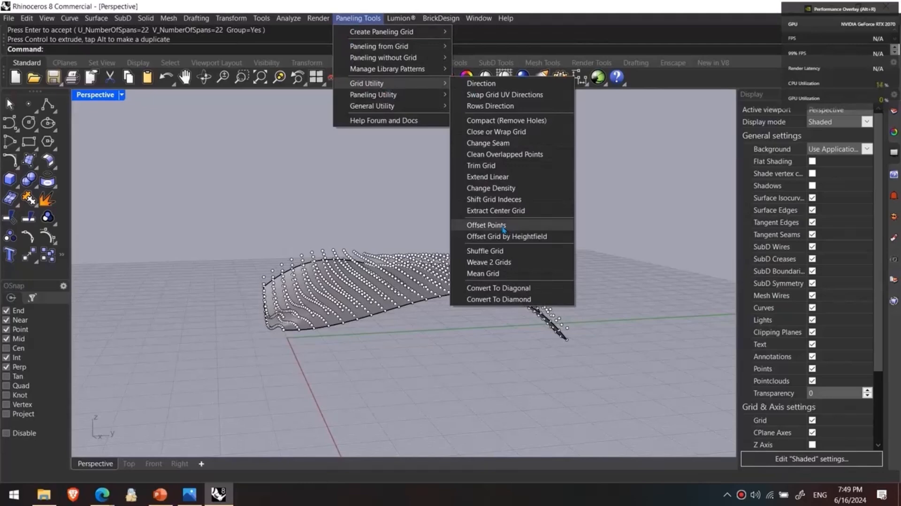
pyautogui.click(618, 340)
pyautogui.click(364, 20)
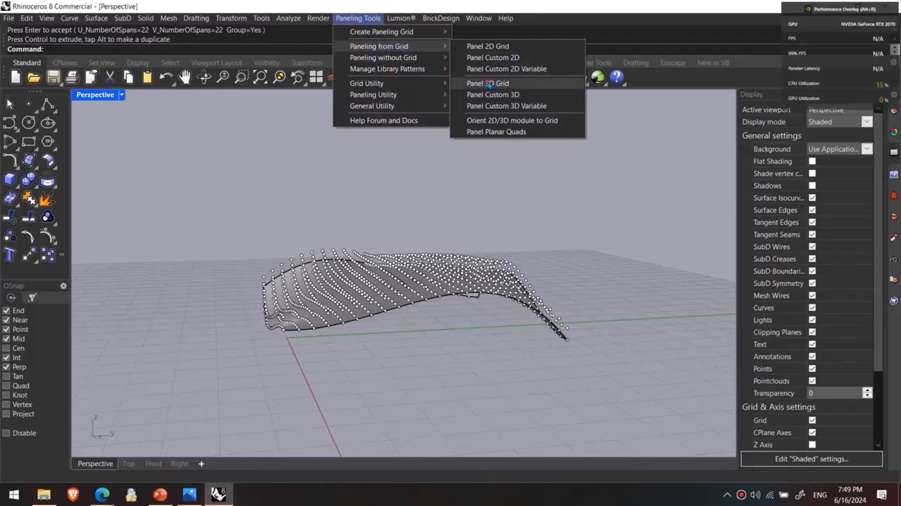
pyautogui.click(490, 84)
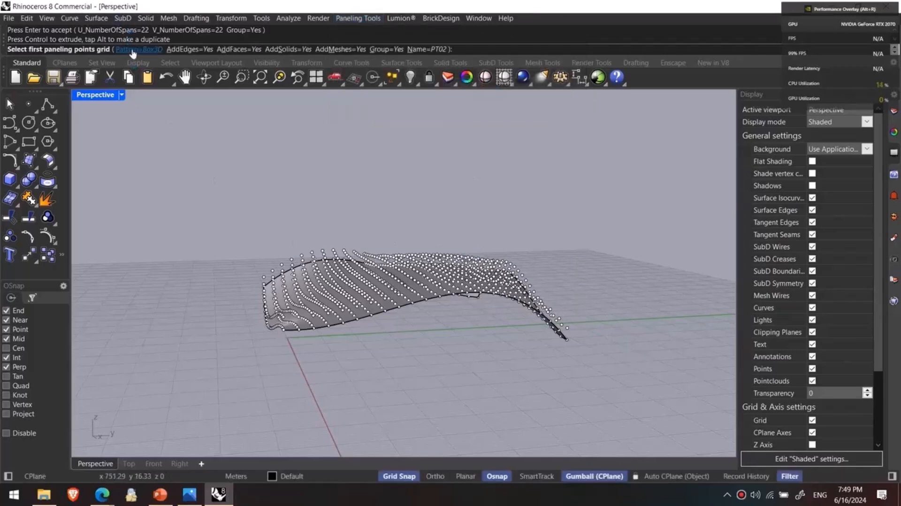
pyautogui.click(134, 50)
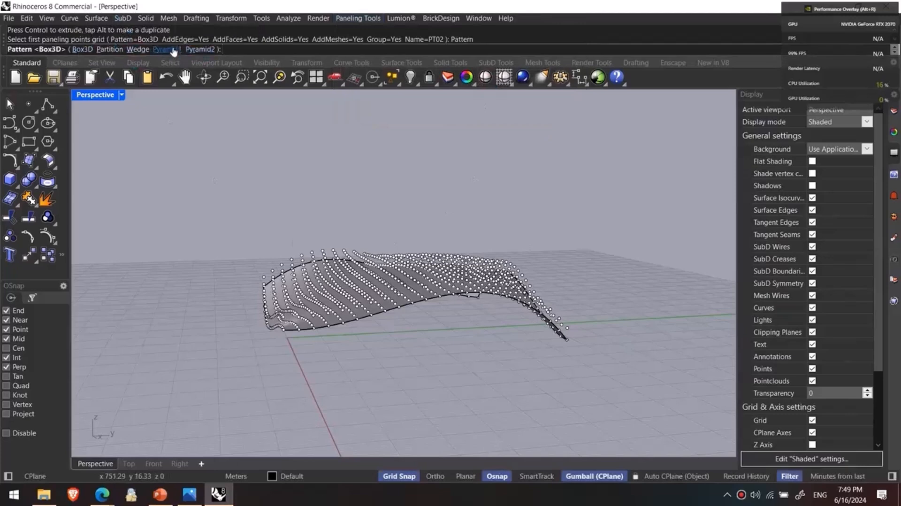
pyautogui.click(175, 51)
pyautogui.moveTo(252, 289); pyautogui.dragTo(283, 313, button='right')
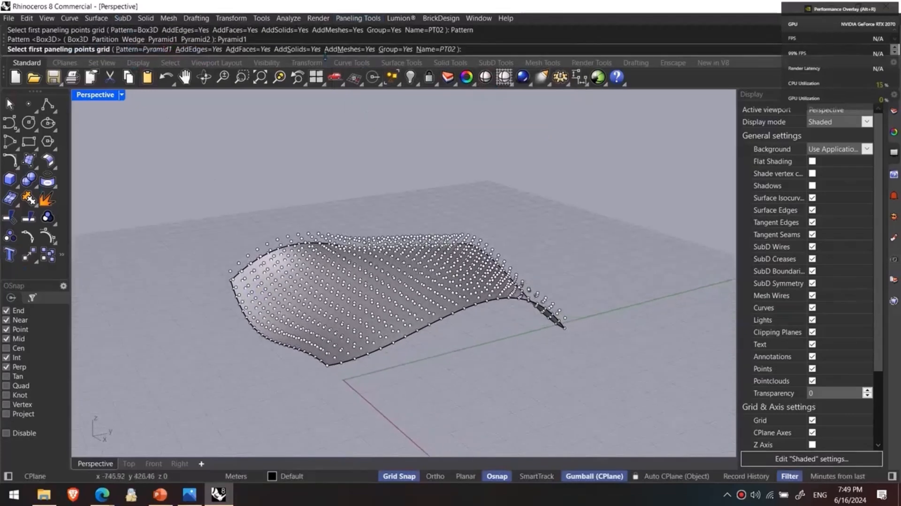
pyautogui.click(346, 49)
pyautogui.click(309, 49)
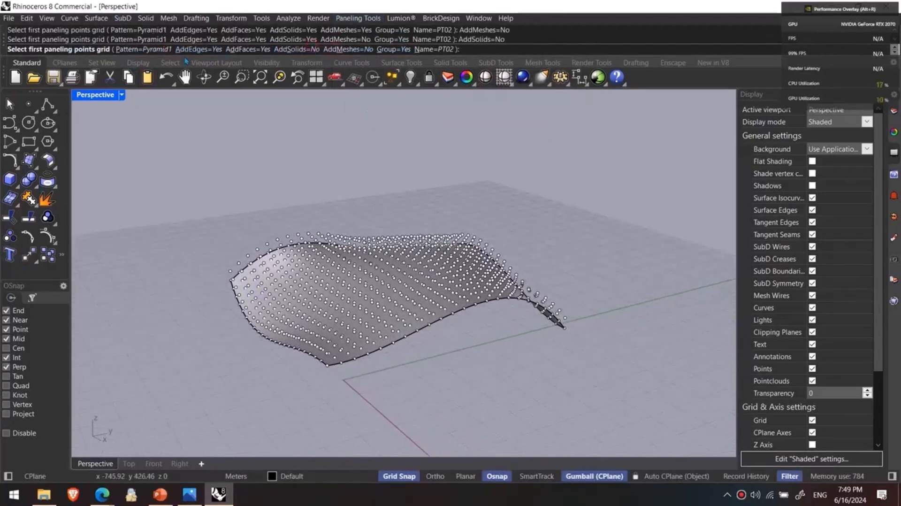
pyautogui.click(213, 49)
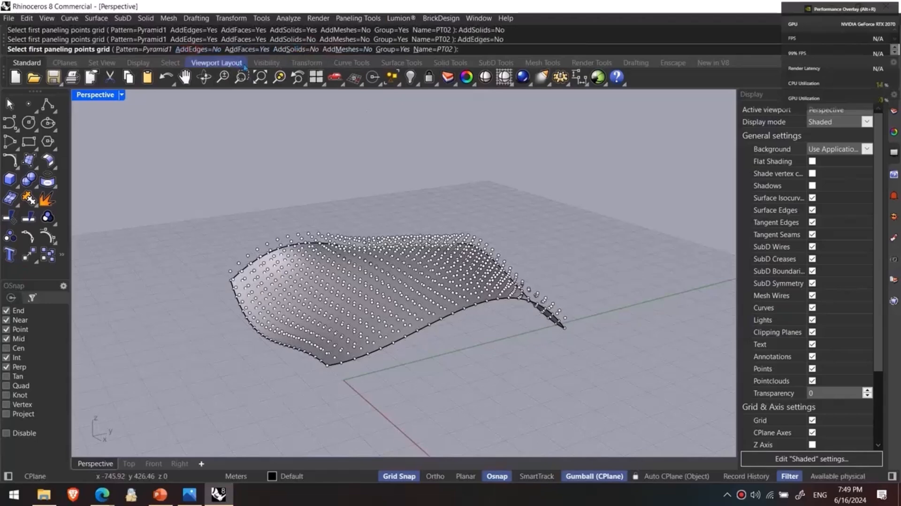
pyautogui.click(295, 49)
pyautogui.click(246, 49)
# - Create the Pyramid1 panels using the surface point grid as the first grid and the raised copy as the second
pyautogui.moveTo(314, 238); pyautogui.dragTo(295, 242, button='right')
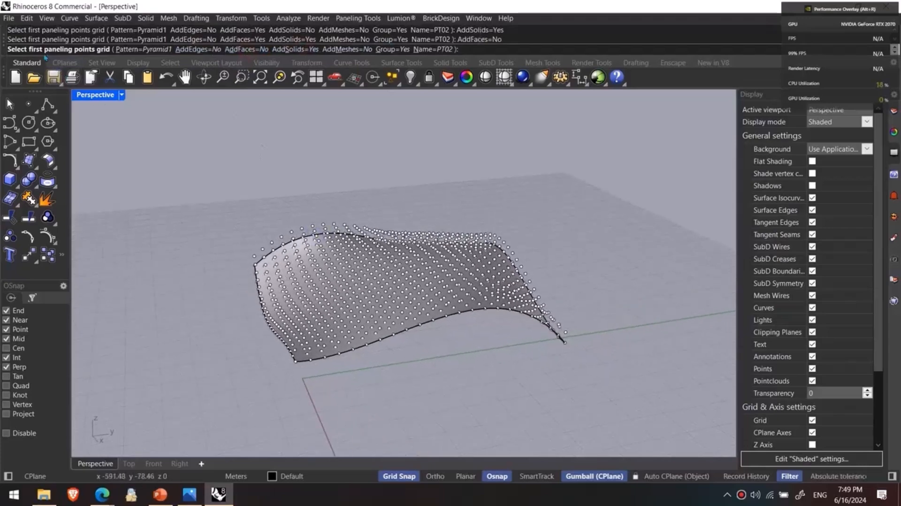
pyautogui.scroll(5, 291, 319)
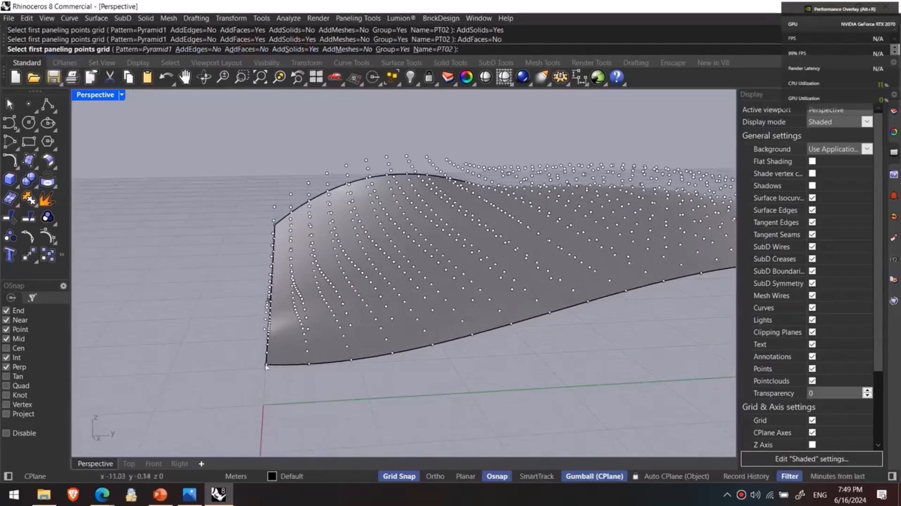
pyautogui.click(266, 364)
pyautogui.moveTo(269, 382); pyautogui.dragTo(242, 380, button='right')
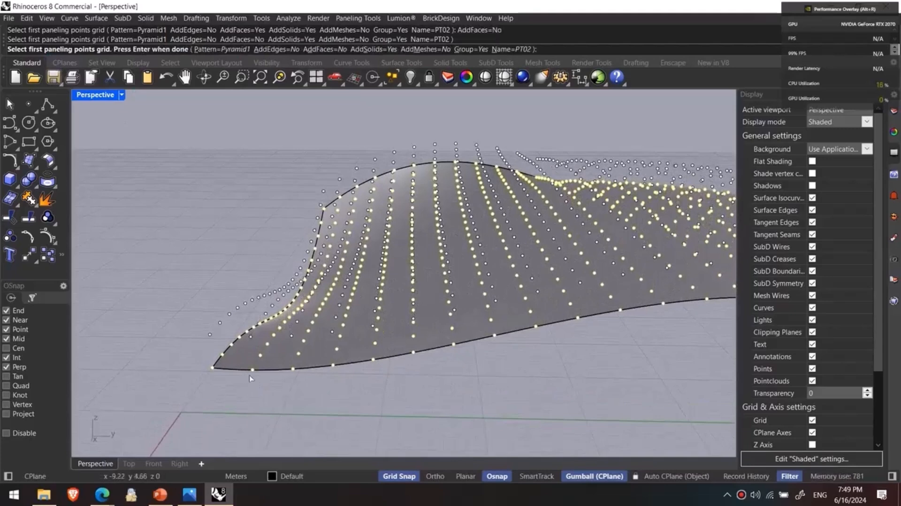
pyautogui.press('Return')
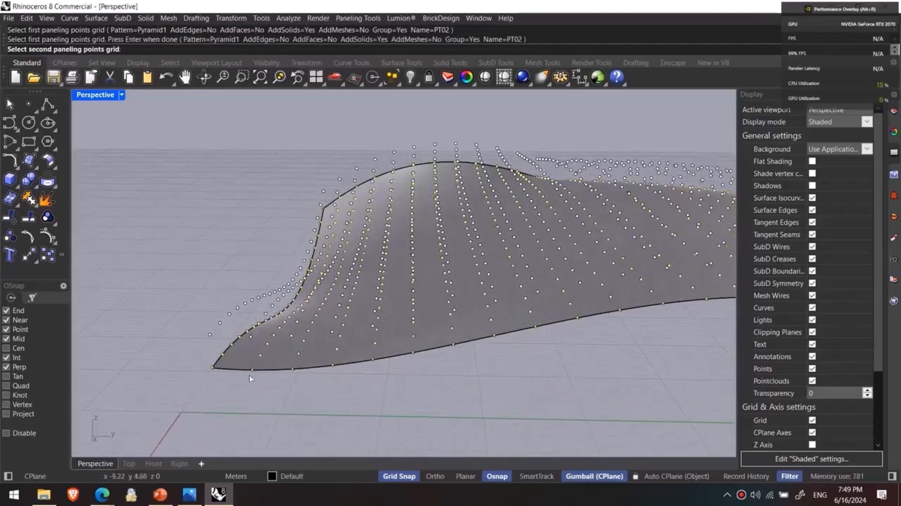
pyautogui.click(213, 342)
pyautogui.moveTo(213, 340); pyautogui.dragTo(322, 315, button='right')
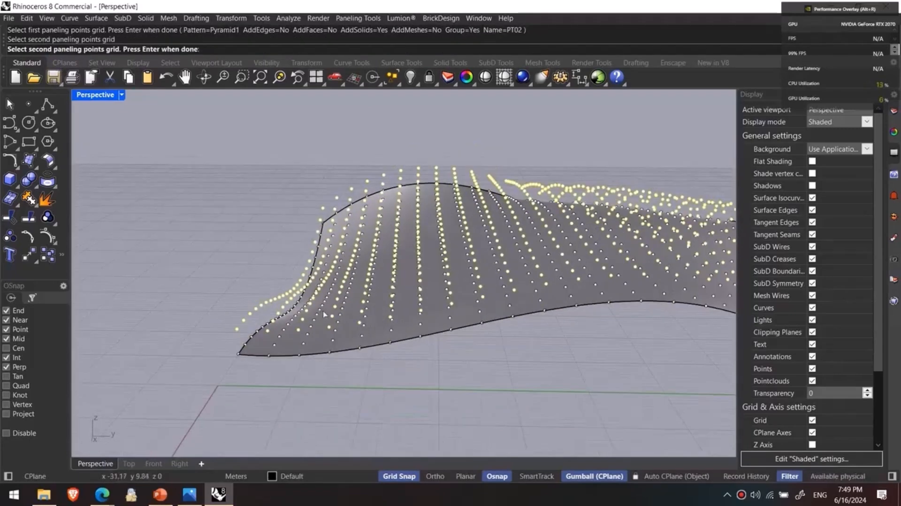
pyautogui.press('Return')
# - Switch the viewport to Rendered display and undo the Pyramid1 paneling
pyautogui.moveTo(446, 411); pyautogui.dragTo(372, 385, button='right')
pyautogui.hotkey('ctrl', 'alt', 'r')
pyautogui.hotkey('ctrl', 'z')
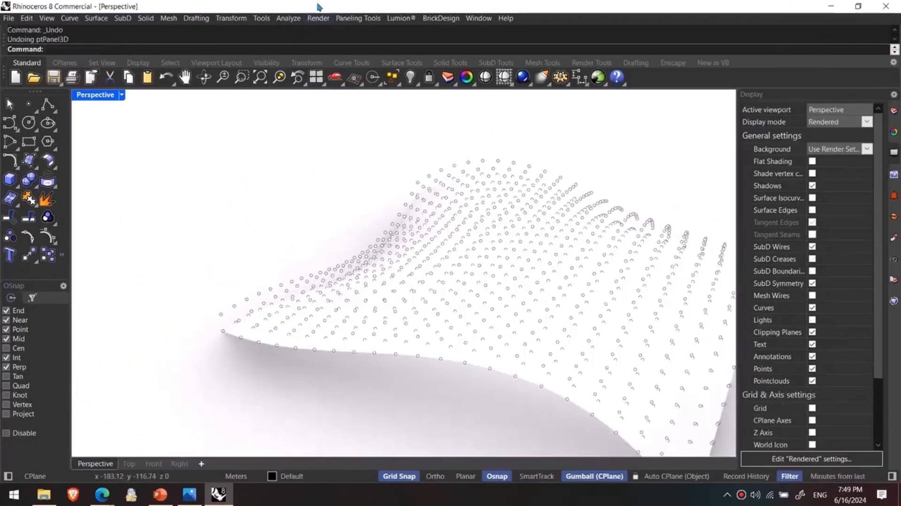
# - Run Panel 3D Grid with the Pyramid2 pattern from the surface point grid to the raised point grid
pyautogui.click(358, 17)
pyautogui.moveTo(399, 46)
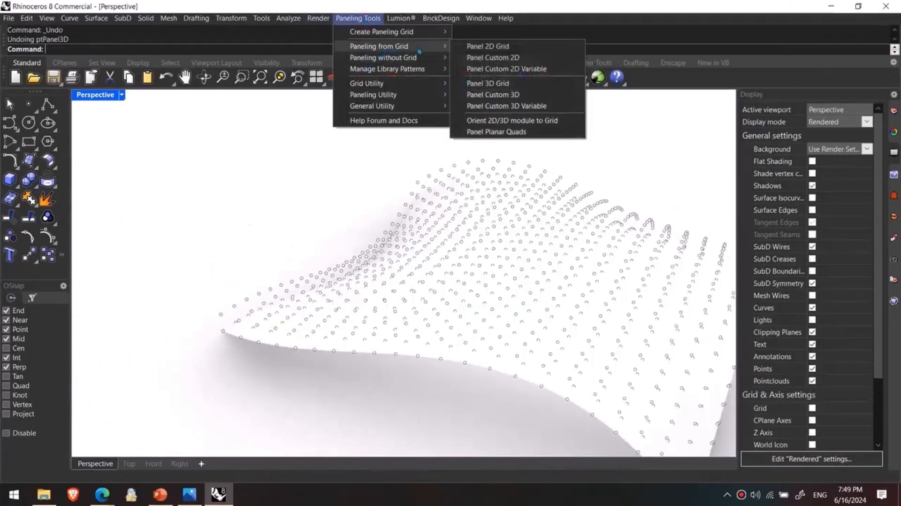
pyautogui.click(509, 83)
pyautogui.click(149, 49)
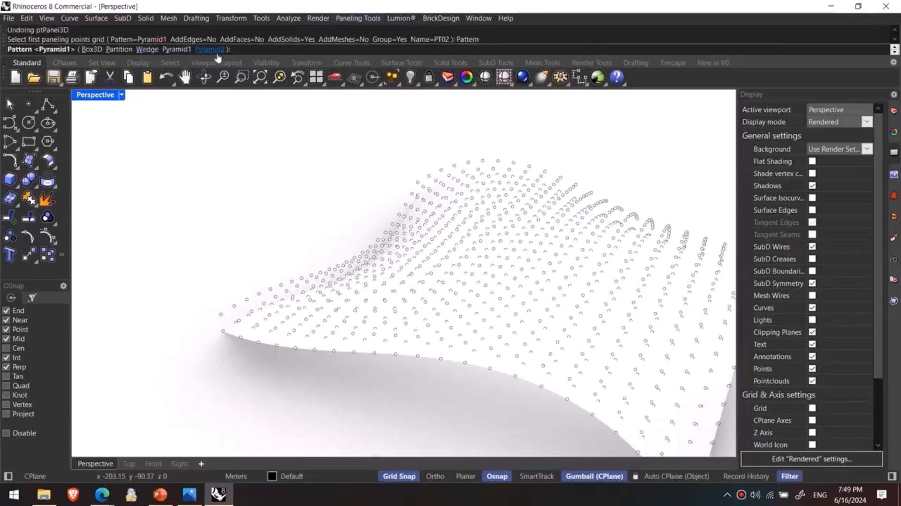
pyautogui.click(209, 49)
pyautogui.moveTo(197, 218); pyautogui.dragTo(288, 274, button='right')
pyautogui.click(302, 337)
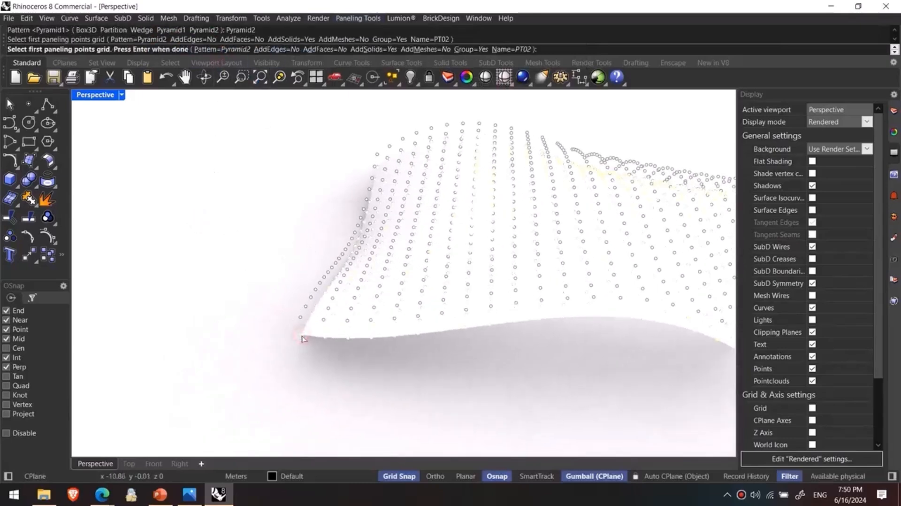
pyautogui.press('Return')
pyautogui.click(303, 317)
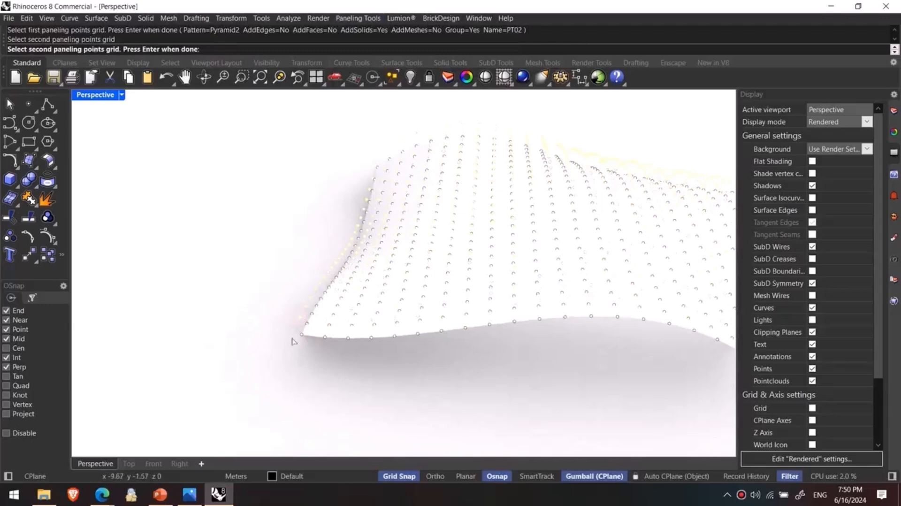
pyautogui.press('Return')
# - Select the grouped Pyramid2 panels and ungroup them into separate solids
pyautogui.scroll(-5, 375, 355)
pyautogui.moveTo(418, 363); pyautogui.dragTo(328, 349, button='right')
pyautogui.scroll(4, 405, 324)
pyautogui.click(407, 299)
pyautogui.scroll(-2, 305, 333)
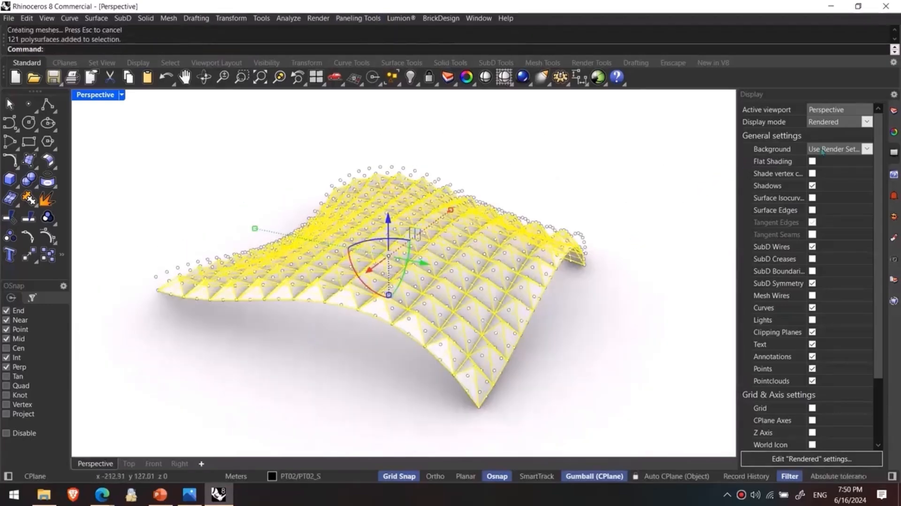
pyautogui.click(893, 132)
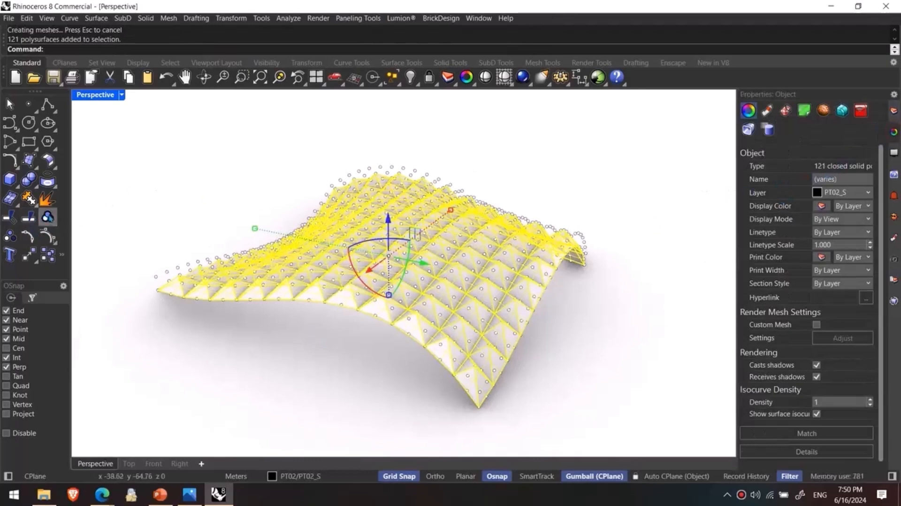
pyautogui.click(54, 223)
pyautogui.click(86, 223)
pyautogui.click(234, 195)
# - Select several pyramids one by one along the front edge to check that they are separate objects
pyautogui.scroll(6, 236, 268)
pyautogui.click(227, 319)
pyautogui.click(300, 328)
pyautogui.click(354, 331)
pyautogui.click(427, 331)
pyautogui.click(479, 331)
pyautogui.scroll(-5, 407, 390)
pyautogui.click(409, 394)
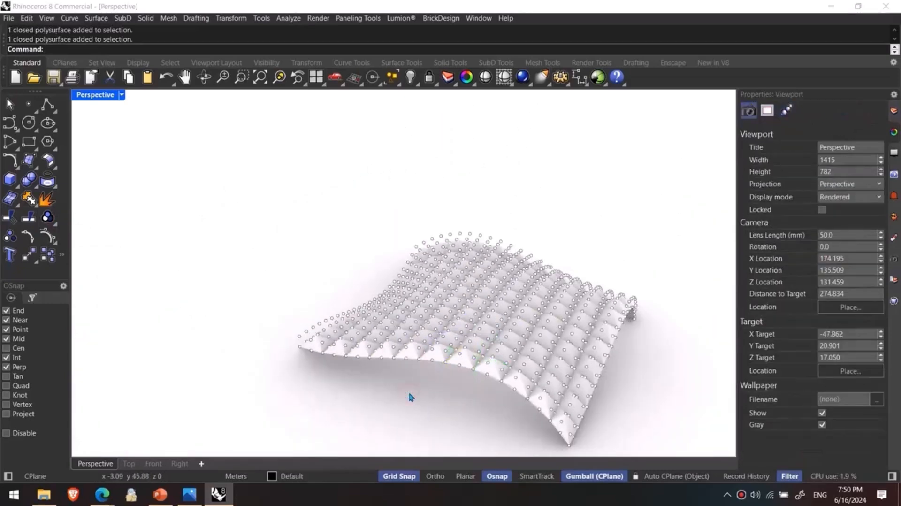
# - Select all grid points with SelPt and delete them
pyautogui.write('lPt')
pyautogui.press('Return')
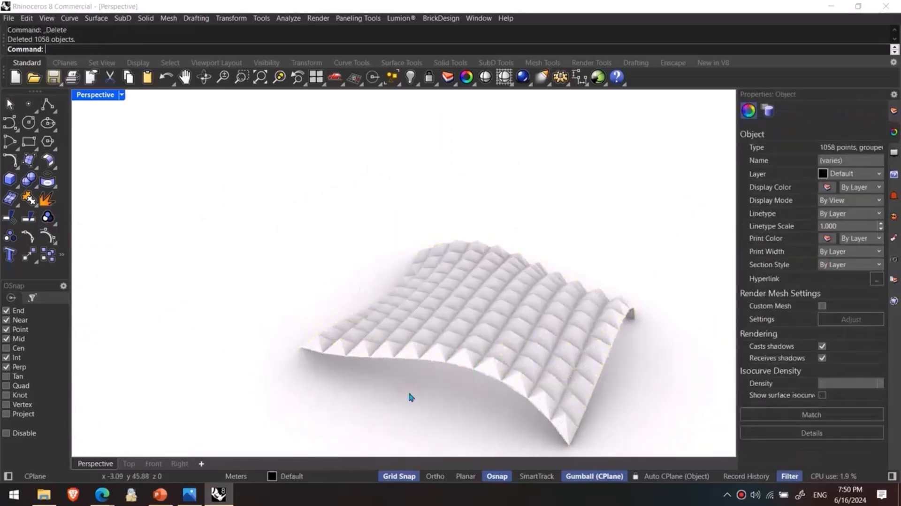
pyautogui.press('Delete')
# - Check individual pyramids from the panel underside and set the viewport to Shaded display
pyautogui.click(408, 305)
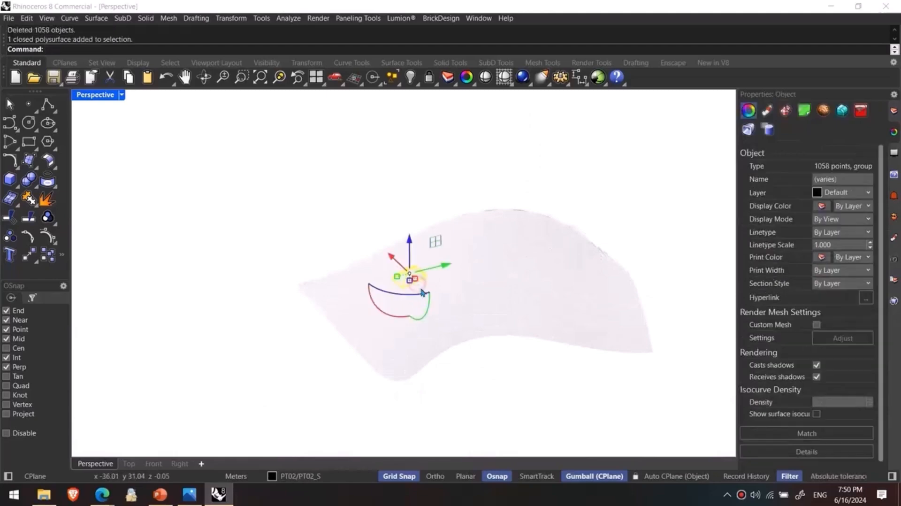
pyautogui.click(442, 289)
pyautogui.click(473, 338)
pyautogui.click(346, 365)
pyautogui.hotkey('ctrl', 'alt', 's')
# - Examine the corner pyramids and the free-form surface beneath them, leaving nothing picked from the overlapping objects
pyautogui.moveTo(346, 366); pyautogui.dragTo(360, 356, button='right')
pyautogui.scroll(8, 351, 331)
pyautogui.click(335, 284)
pyautogui.click(331, 284)
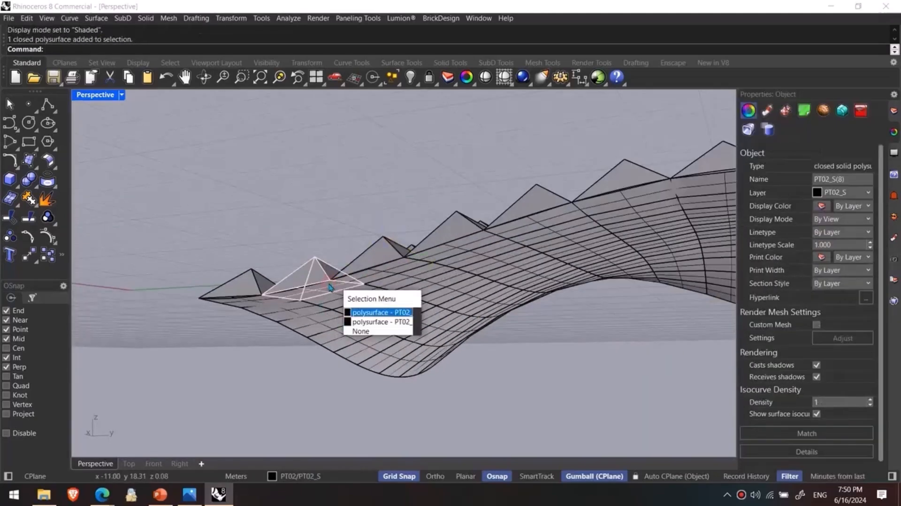
pyautogui.click(364, 331)
# - Delete the free-form surface beneath the panels, hiding a corner pyramid to reach it and showing that pyramid again
pyautogui.moveTo(287, 220); pyautogui.dragTo(275, 327, button='right')
pyautogui.scroll(4, 289, 382)
pyautogui.click(276, 327)
pyautogui.hotkey('ctrl', 'h')
pyautogui.click(268, 349)
pyautogui.press('Delete')
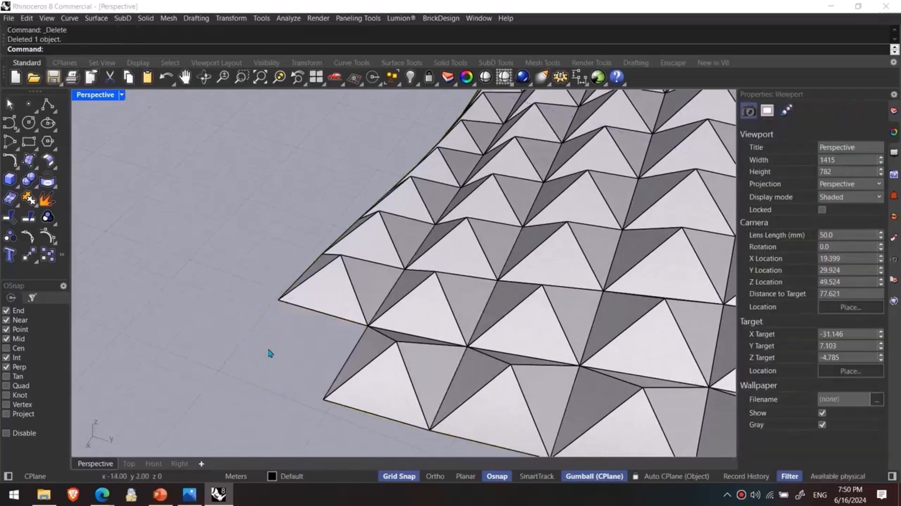
pyautogui.hotkey('ctrl', 'alt', 'h')
# - Assign random colours to all the pyramid panels with the Testrandcolor command and inspect them from different sides
pyautogui.scroll(-10, 271, 354)
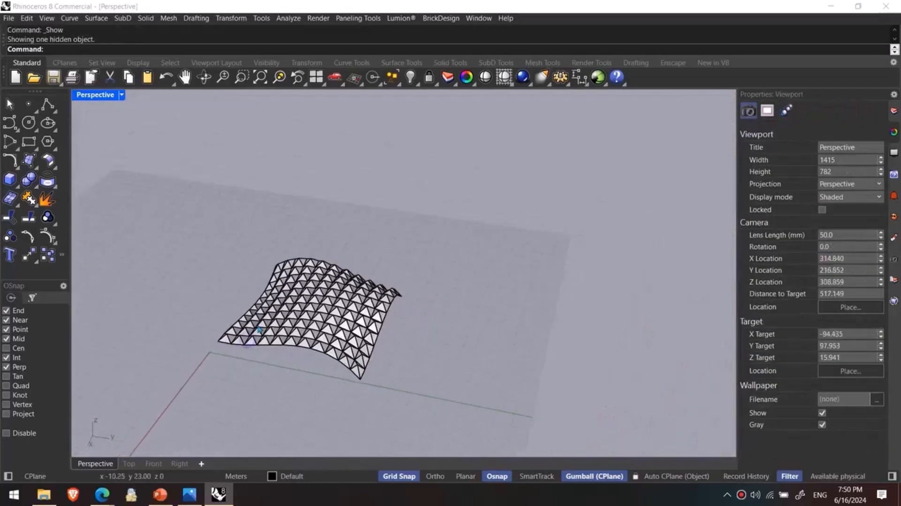
pyautogui.write('est')
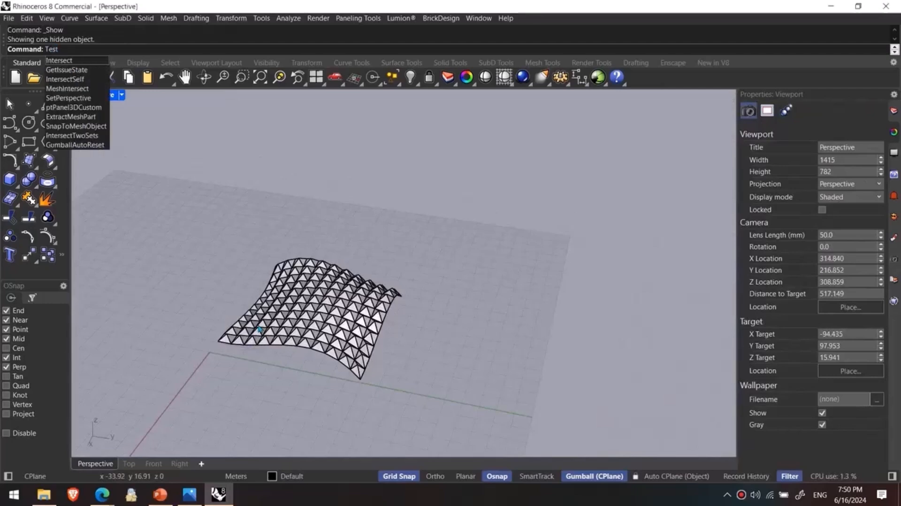
pyautogui.write('randcolor')
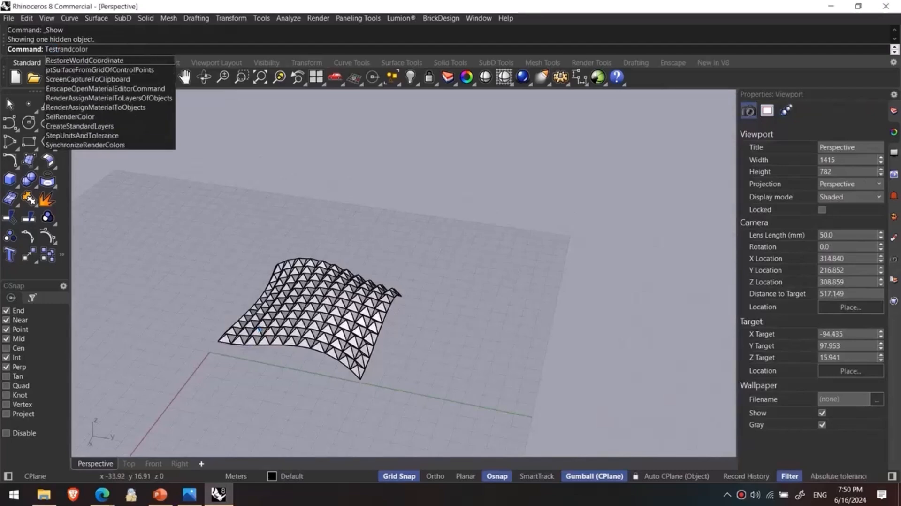
pyautogui.press('Return')
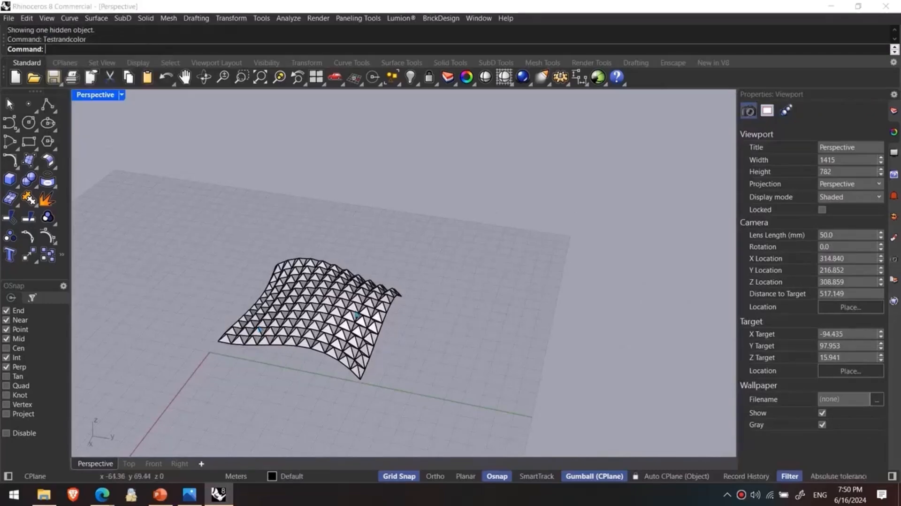
pyautogui.moveTo(420, 209); pyautogui.dragTo(199, 386)
pyautogui.click(214, 392)
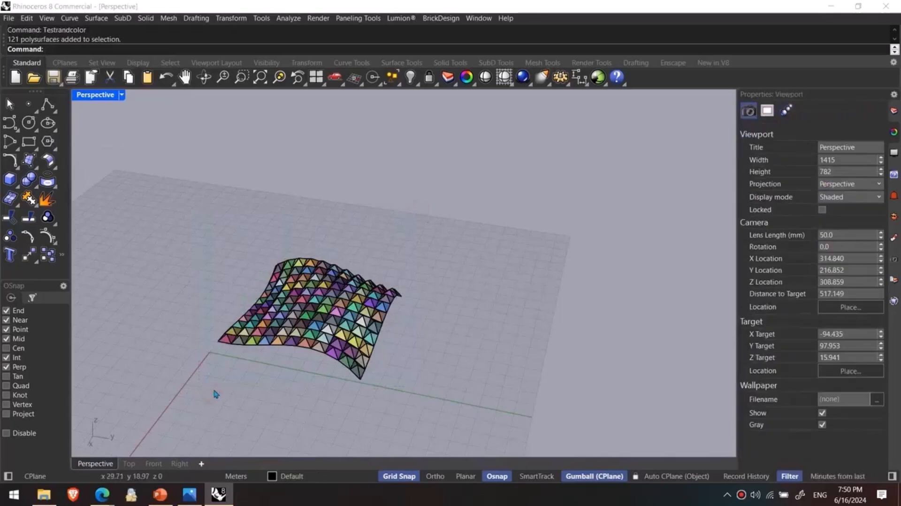
pyautogui.moveTo(213, 391); pyautogui.dragTo(370, 378, button='right')
pyautogui.scroll(4, 376, 384)
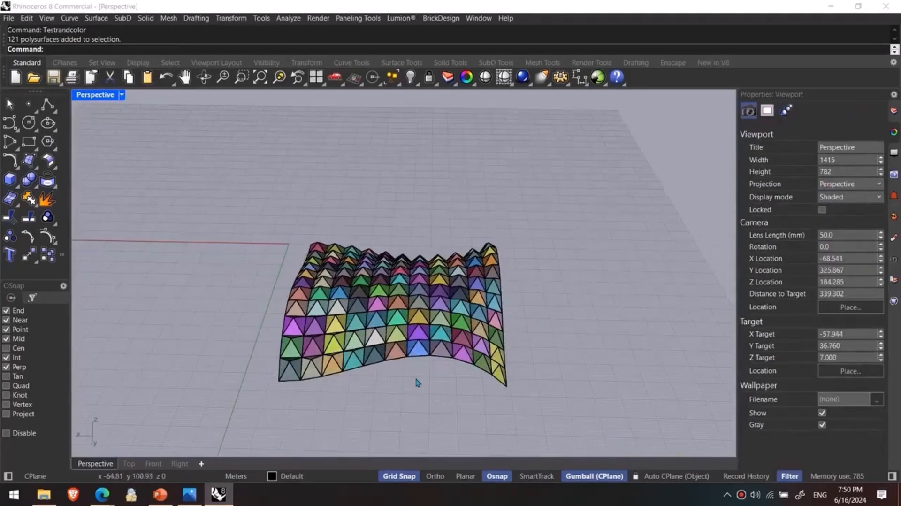
pyautogui.scroll(4, 341, 362)
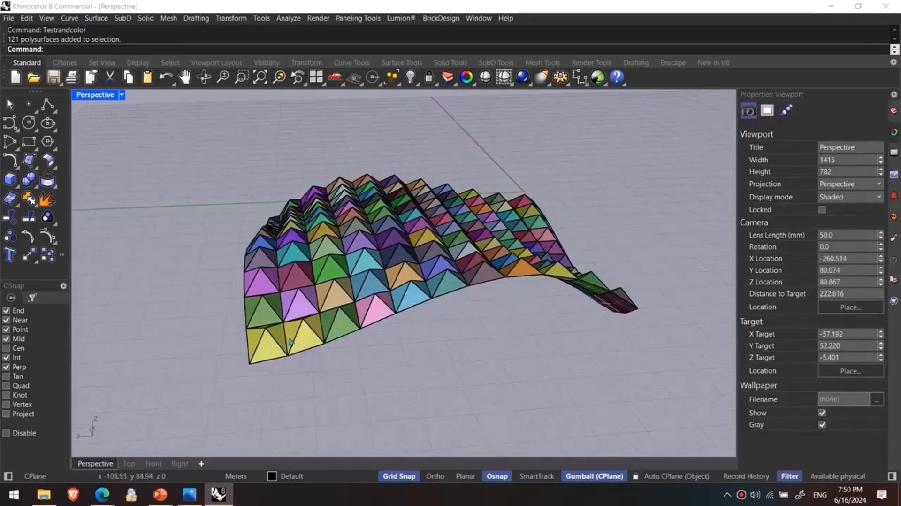